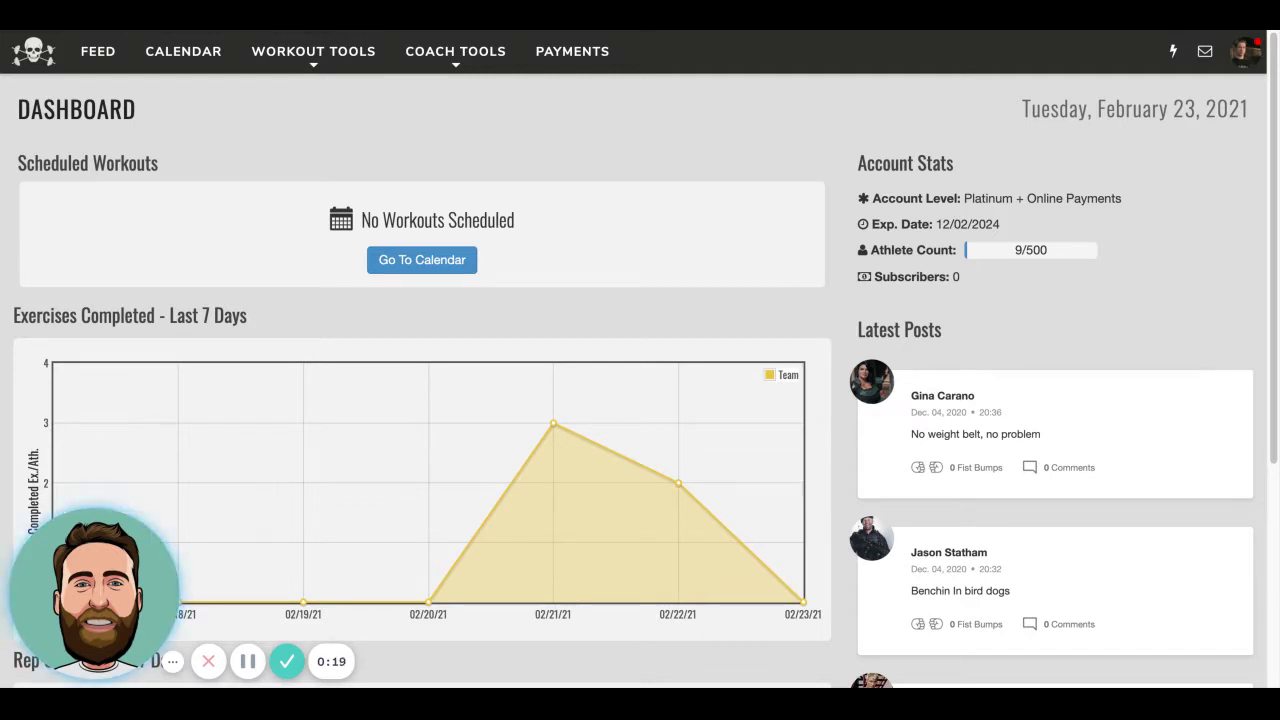
# Step: Open the Master Database of lift exercises from Coach Tools
pyautogui.scroll(-1, 1020, 453)
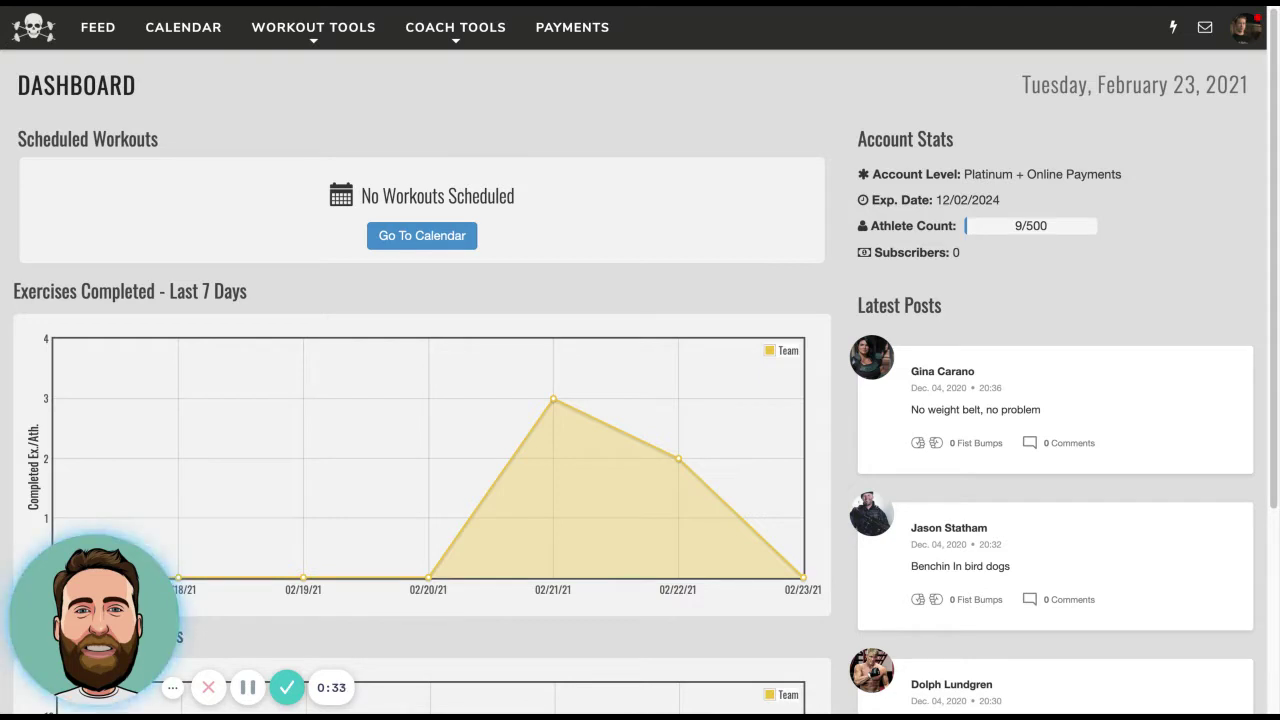
pyautogui.click(478, 45)
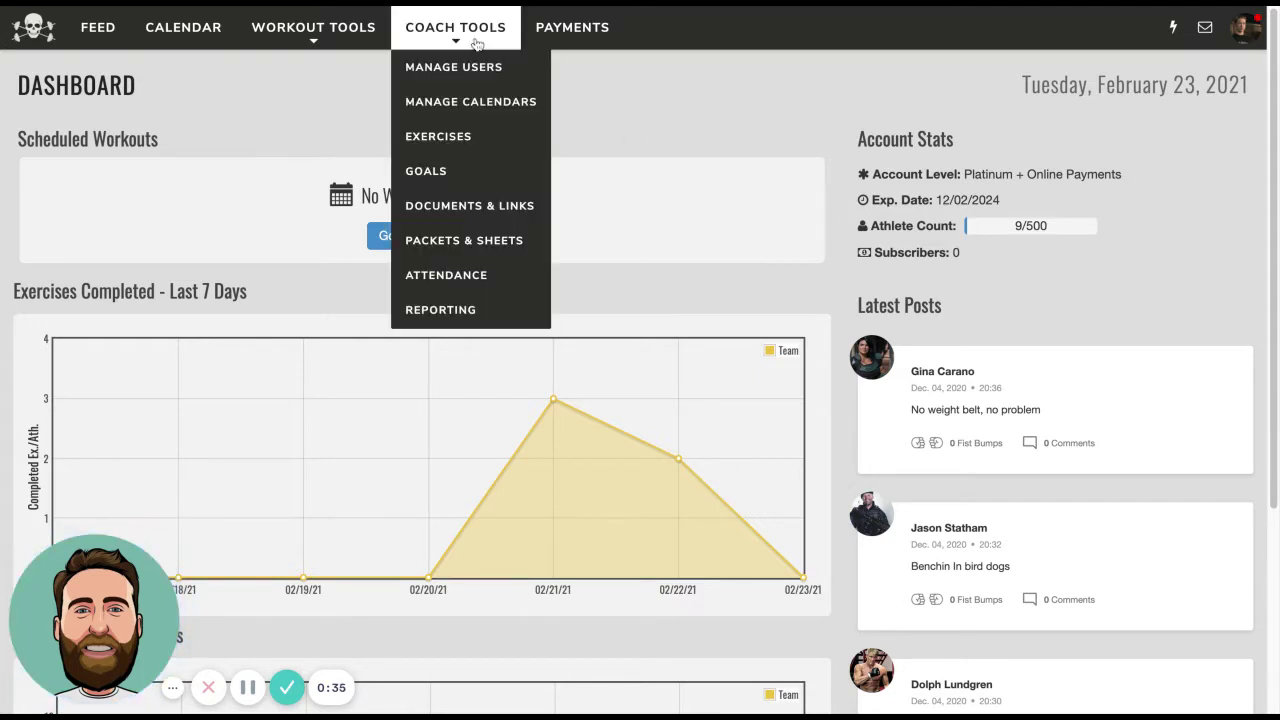
pyautogui.click(501, 140)
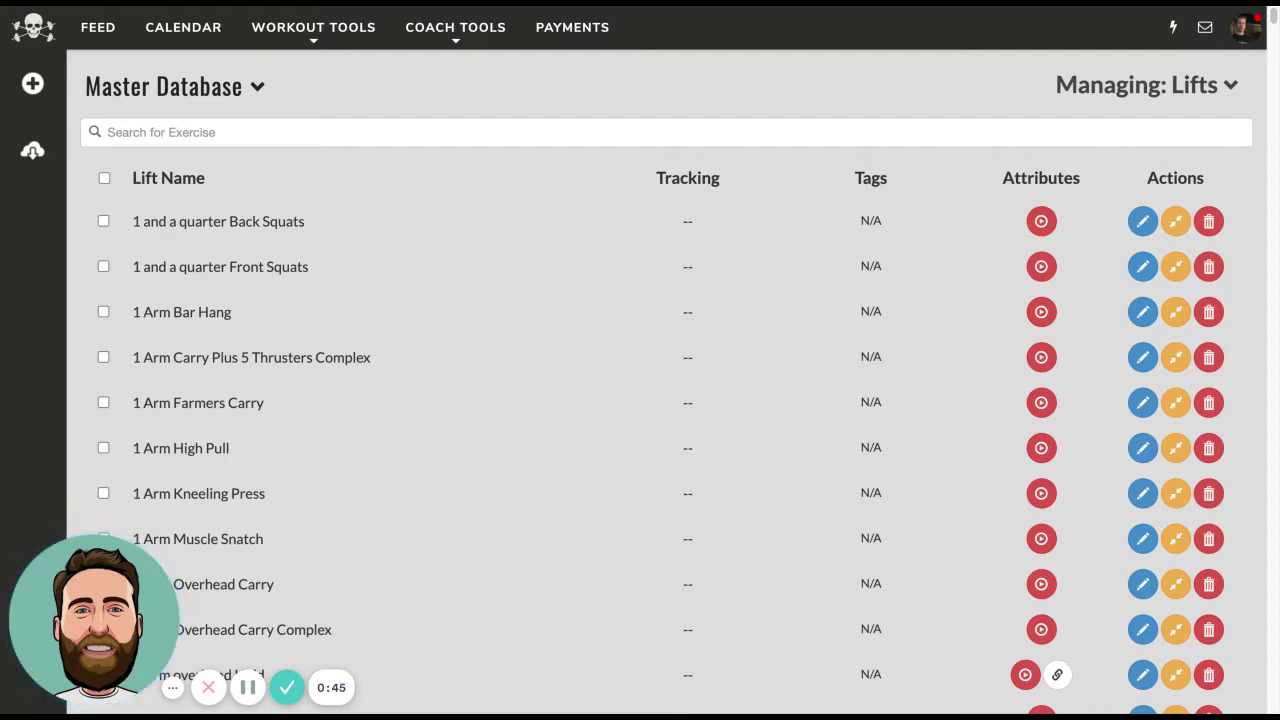
# Step: Preview the Add Lift form and the exercise-type chooser, closing both without changes
pyautogui.click(32, 84)
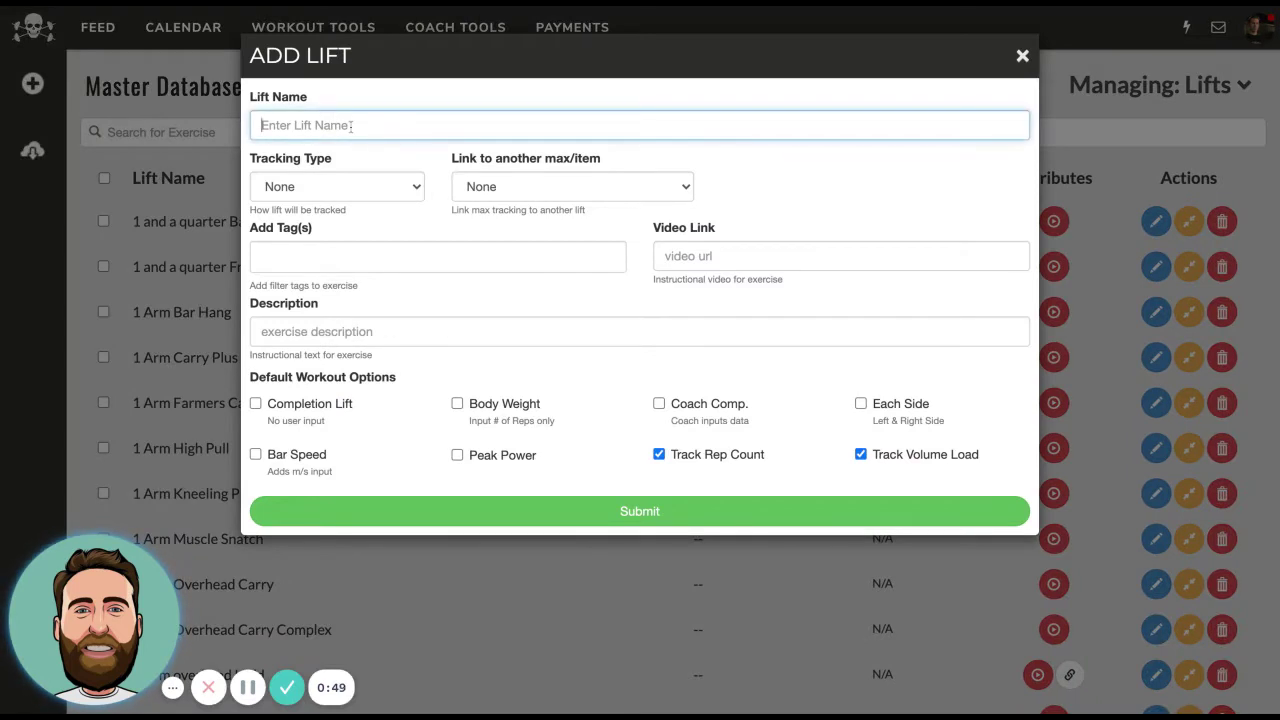
pyautogui.click(364, 105)
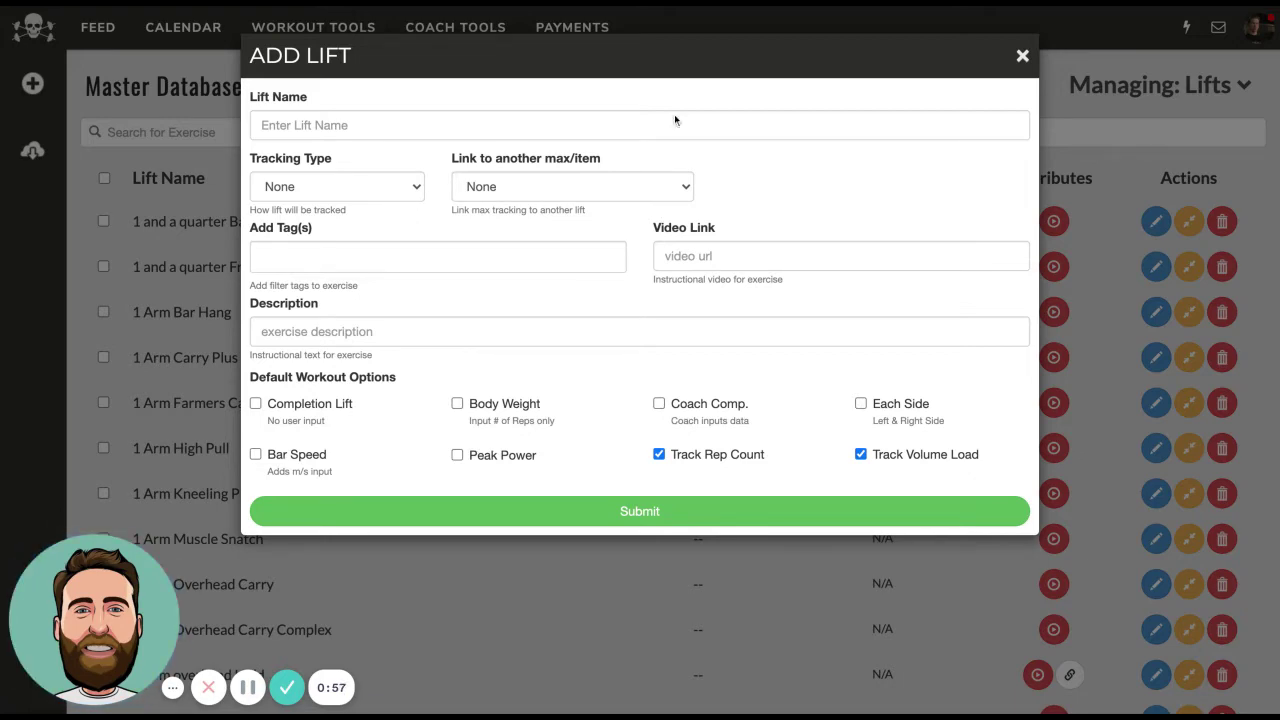
pyautogui.click(1022, 57)
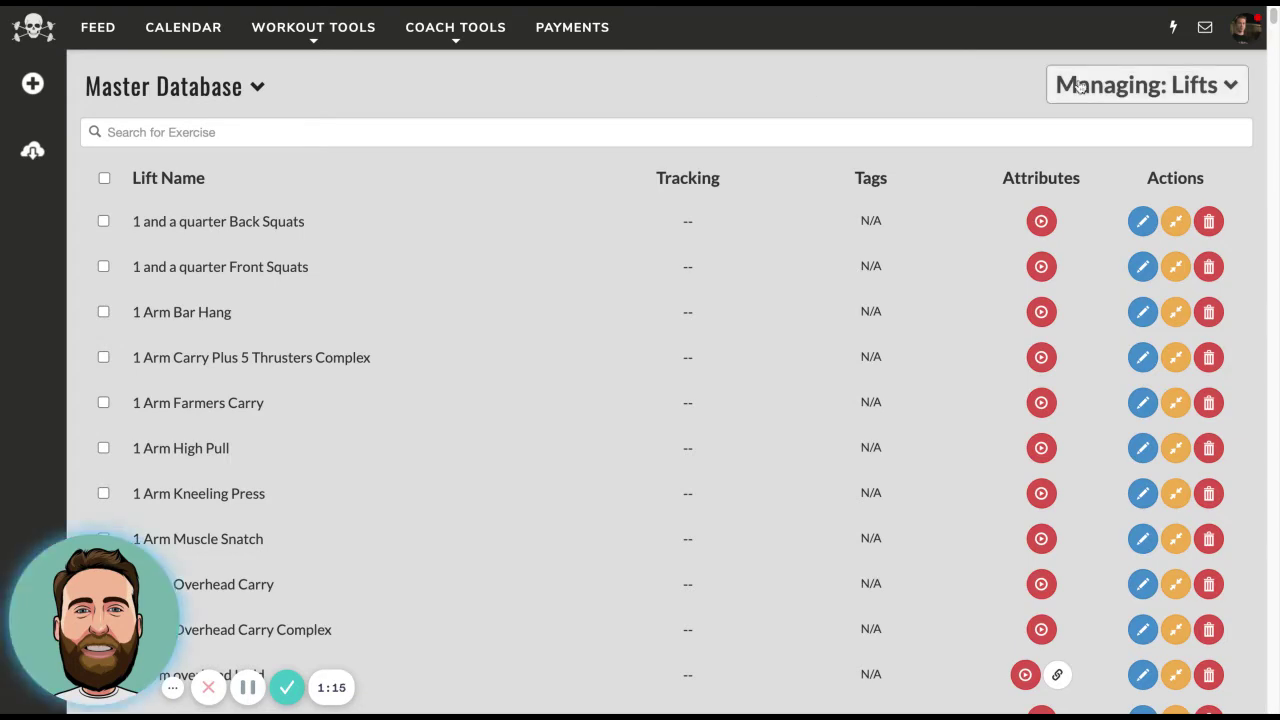
pyautogui.click(987, 85)
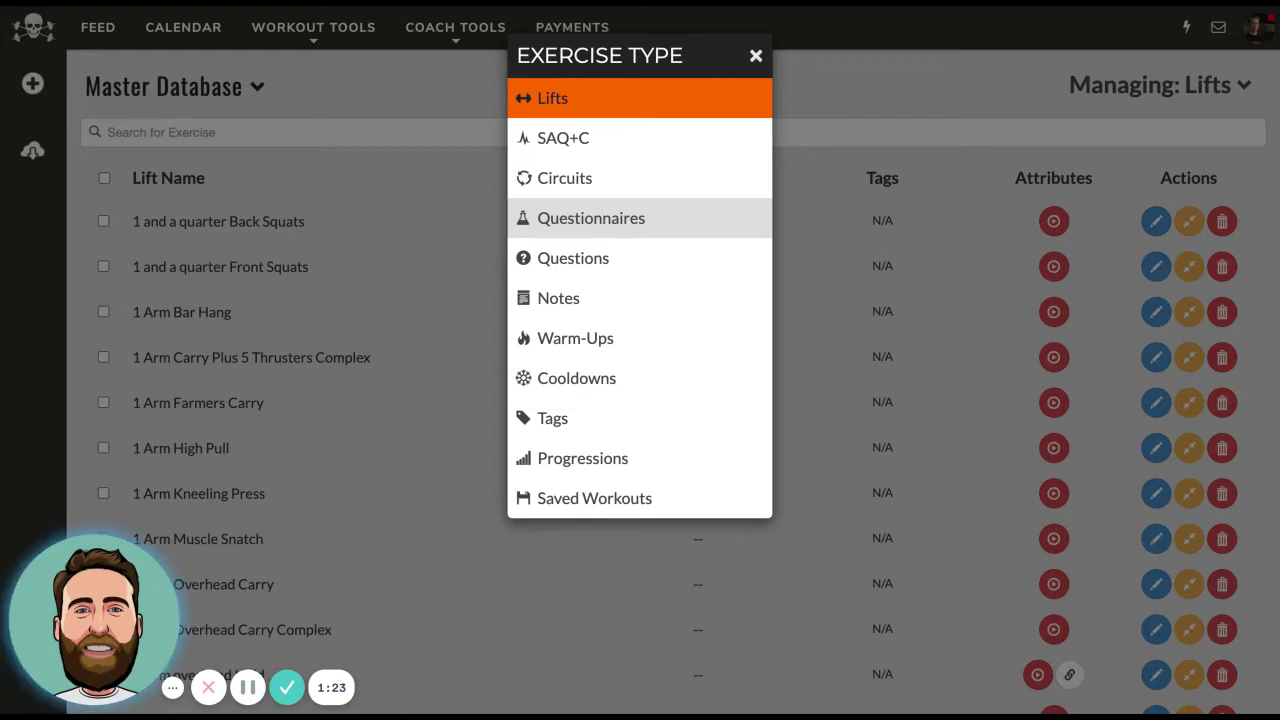
pyautogui.click(756, 56)
pyautogui.click(457, 40)
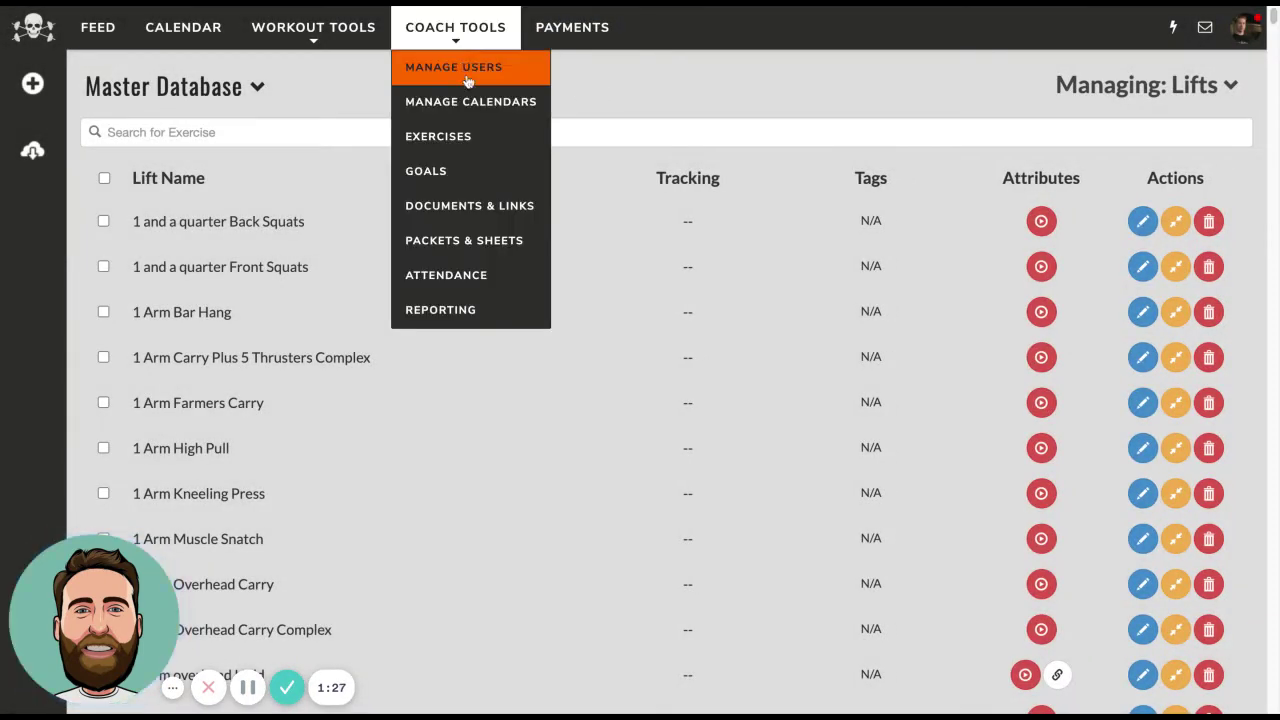
# Step: Open Manage Calendars and scroll through the calendar list, returning to the top
pyautogui.click(484, 104)
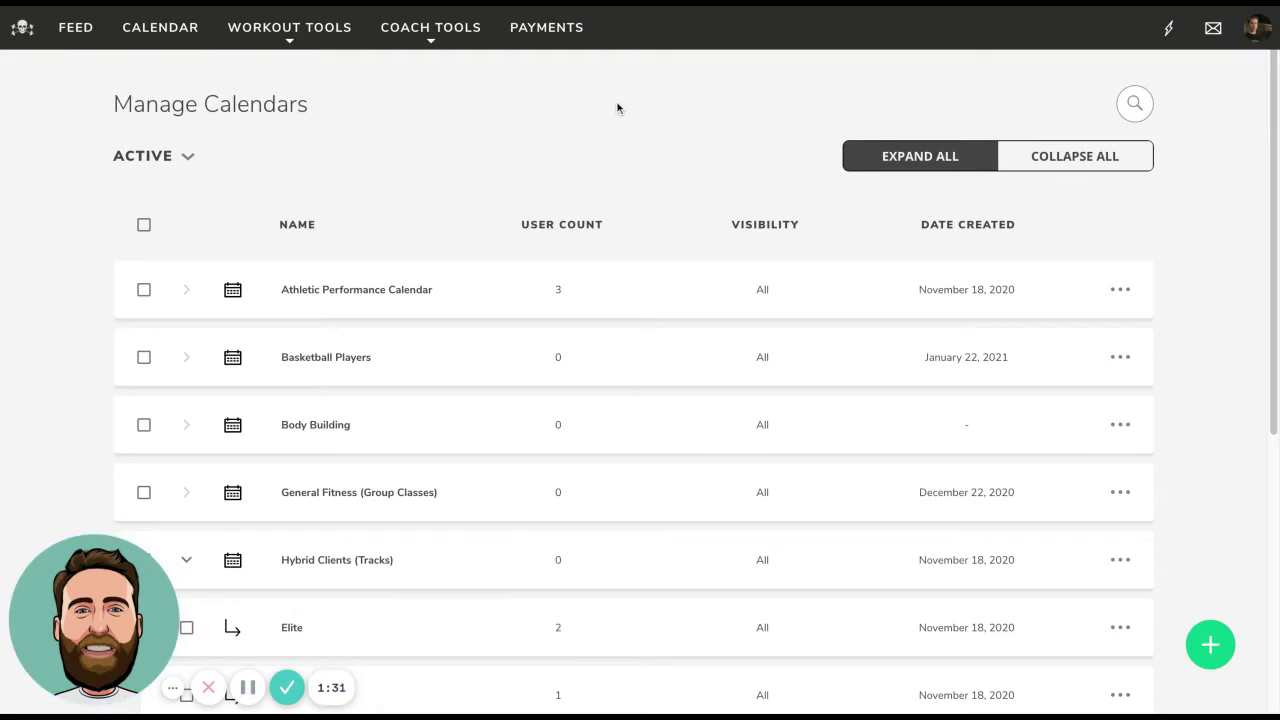
pyautogui.scroll(-1, 617, 108)
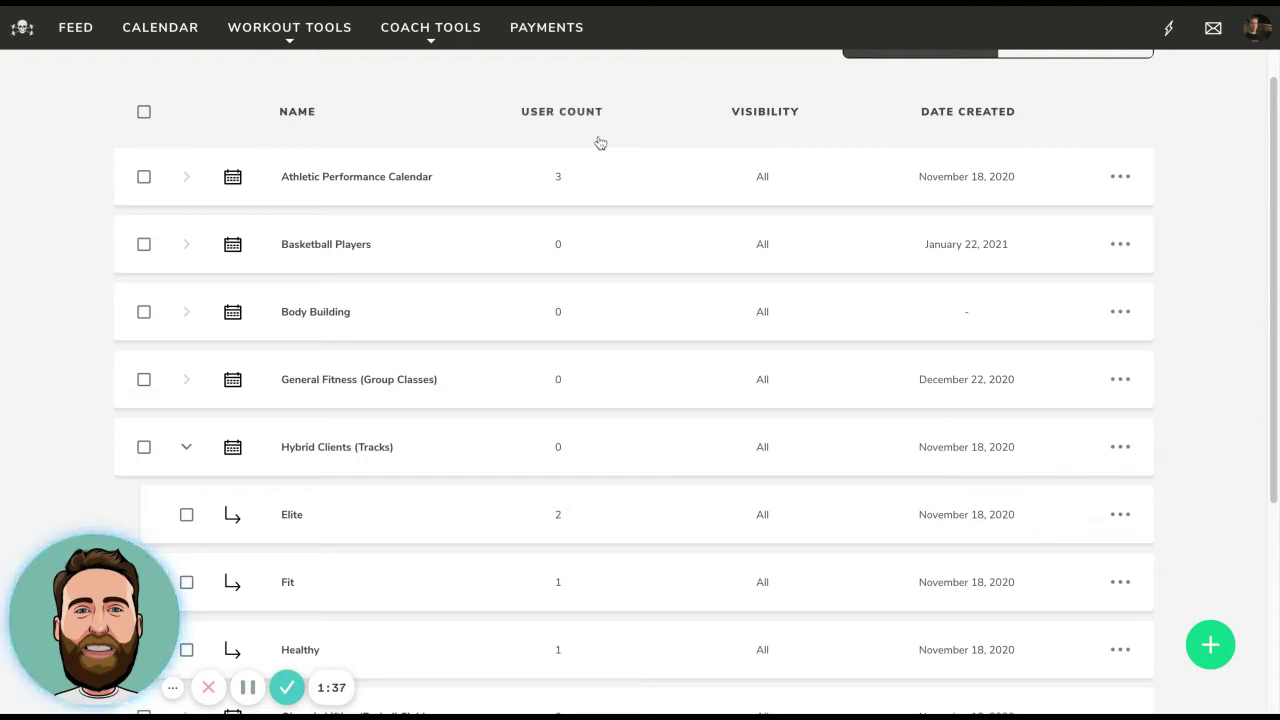
pyautogui.scroll(-1, 509, 284)
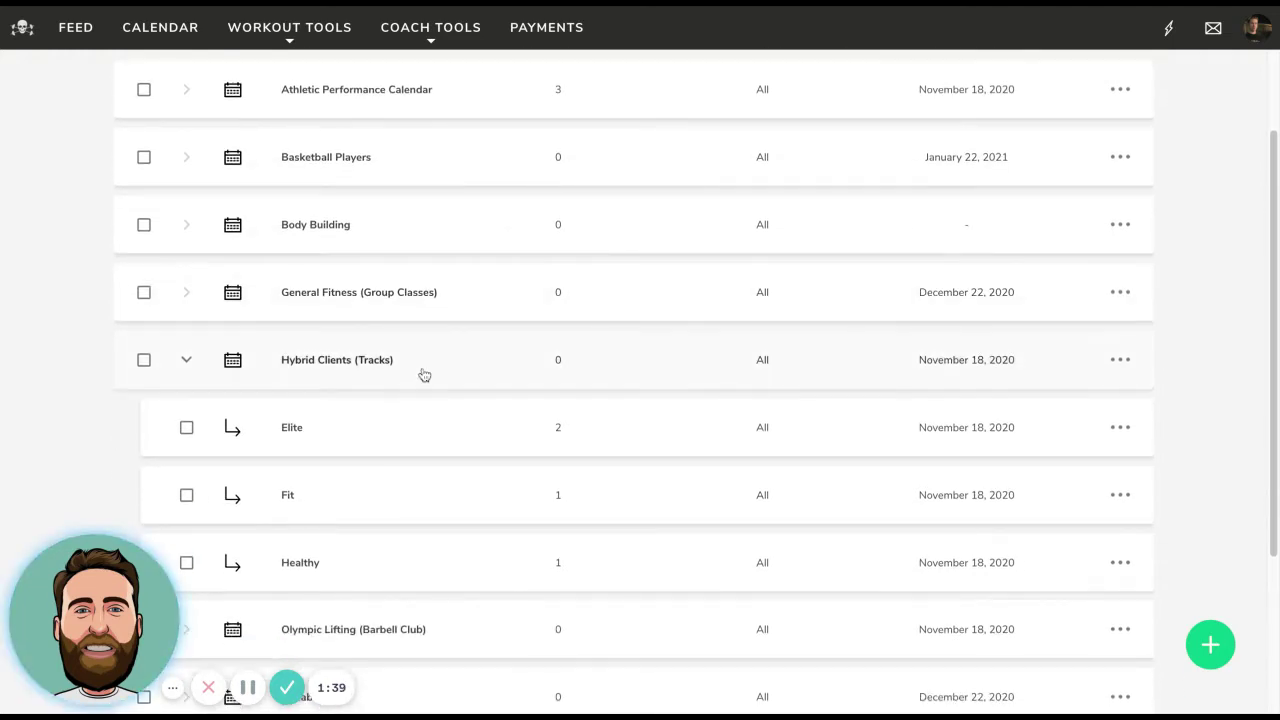
pyautogui.scroll(-1, 449, 363)
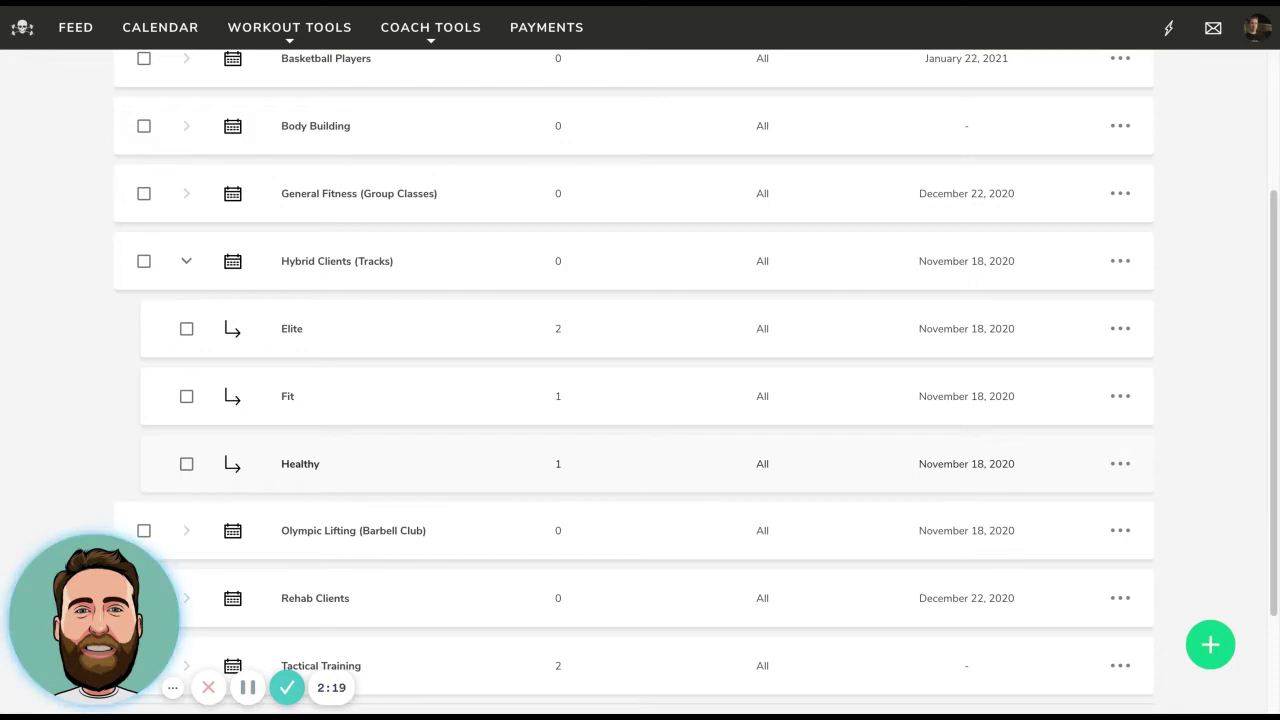
pyautogui.scroll(3, 417, 174)
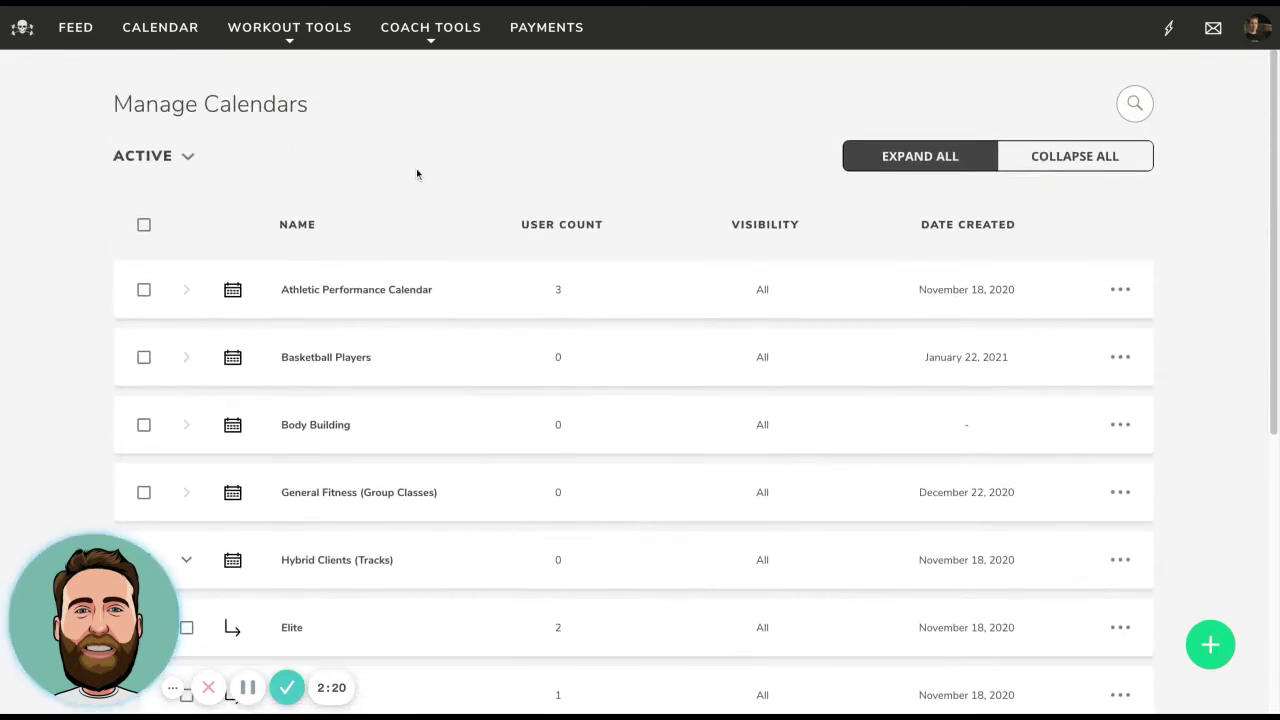
# Step: Open Manage Users to view the Athletes table with groups, calendars and Active status
pyautogui.click(437, 40)
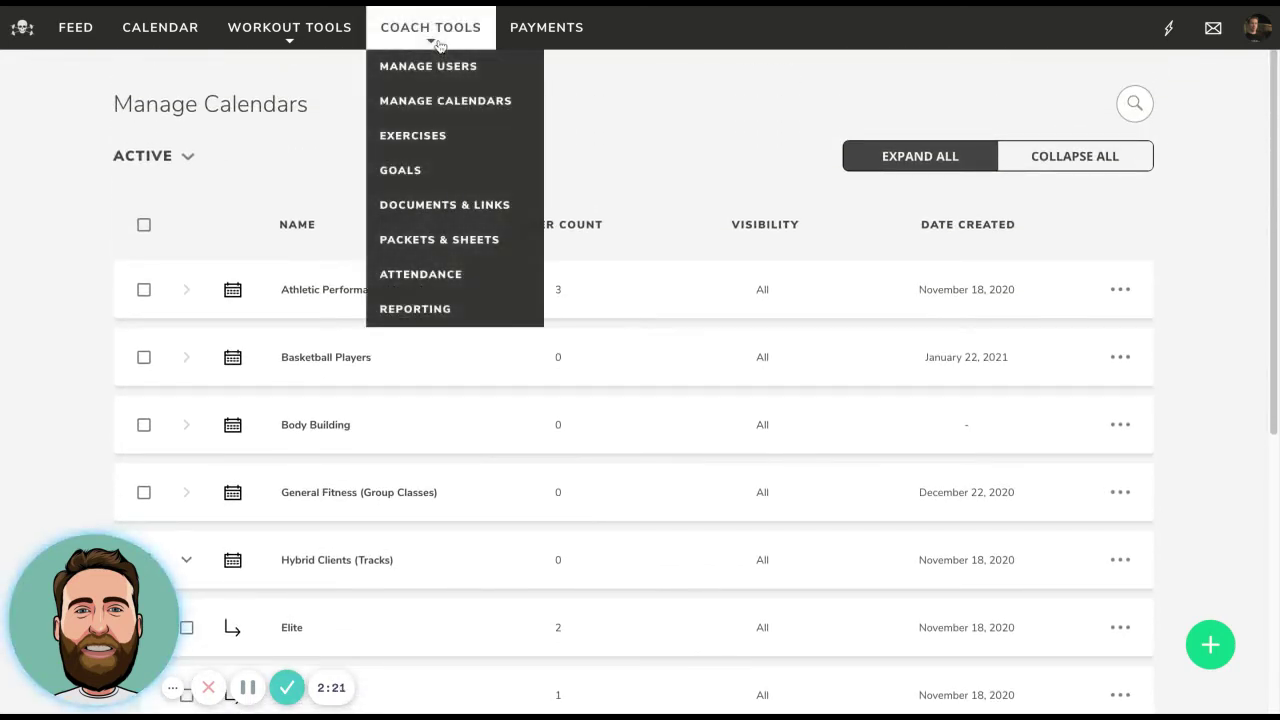
pyautogui.click(479, 77)
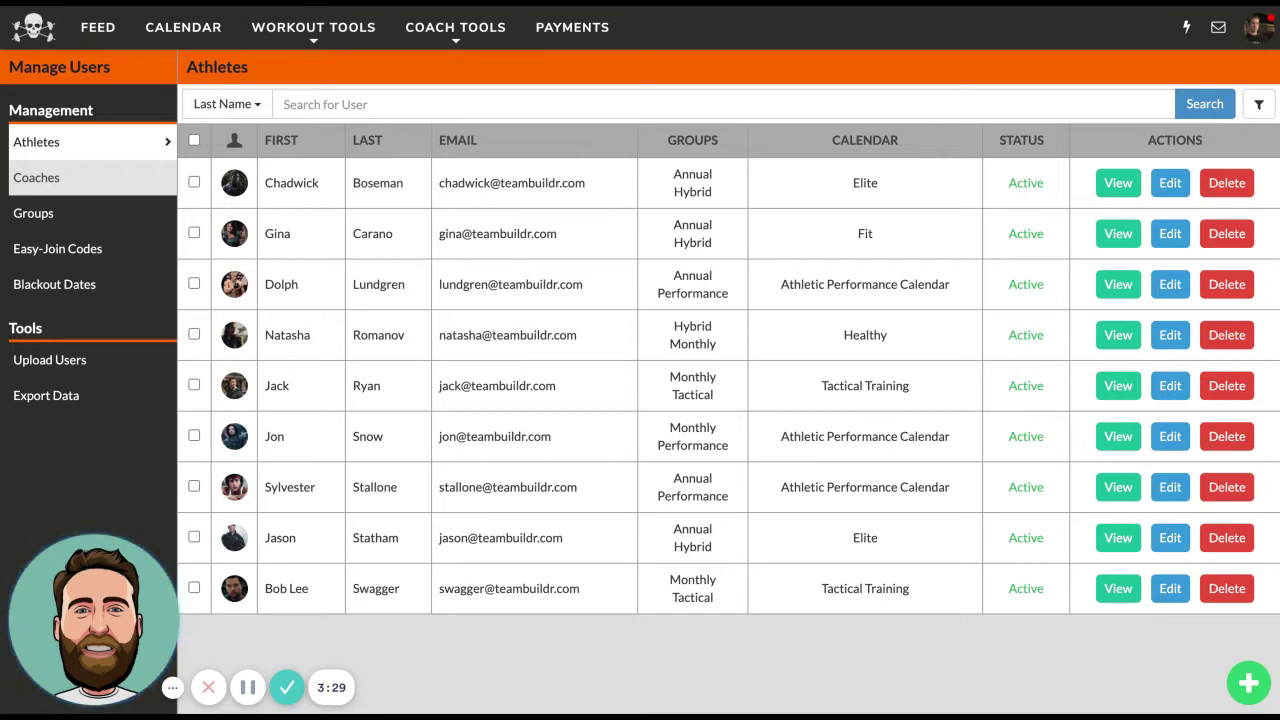
pyautogui.moveTo(457, 40)
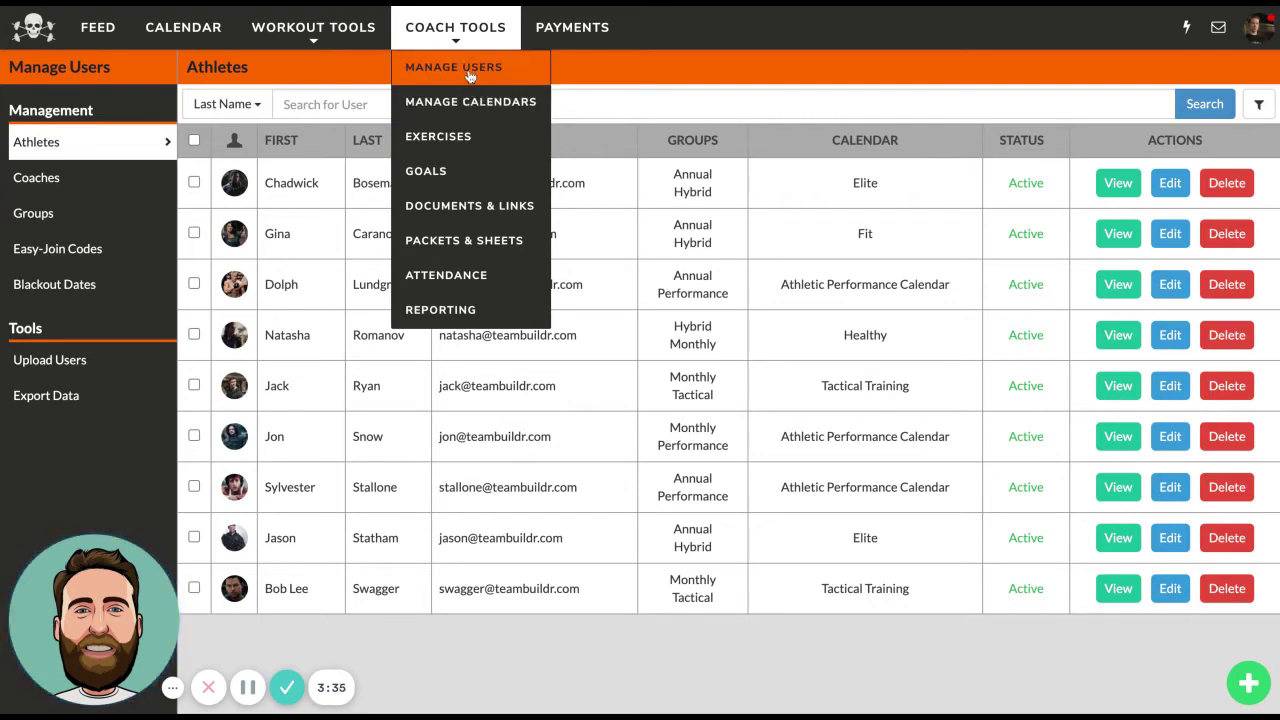
# Step: Load Hybrid Clients (Tracks) in Week View and start adding an exercise to Tuesday 23
pyautogui.click(188, 34)
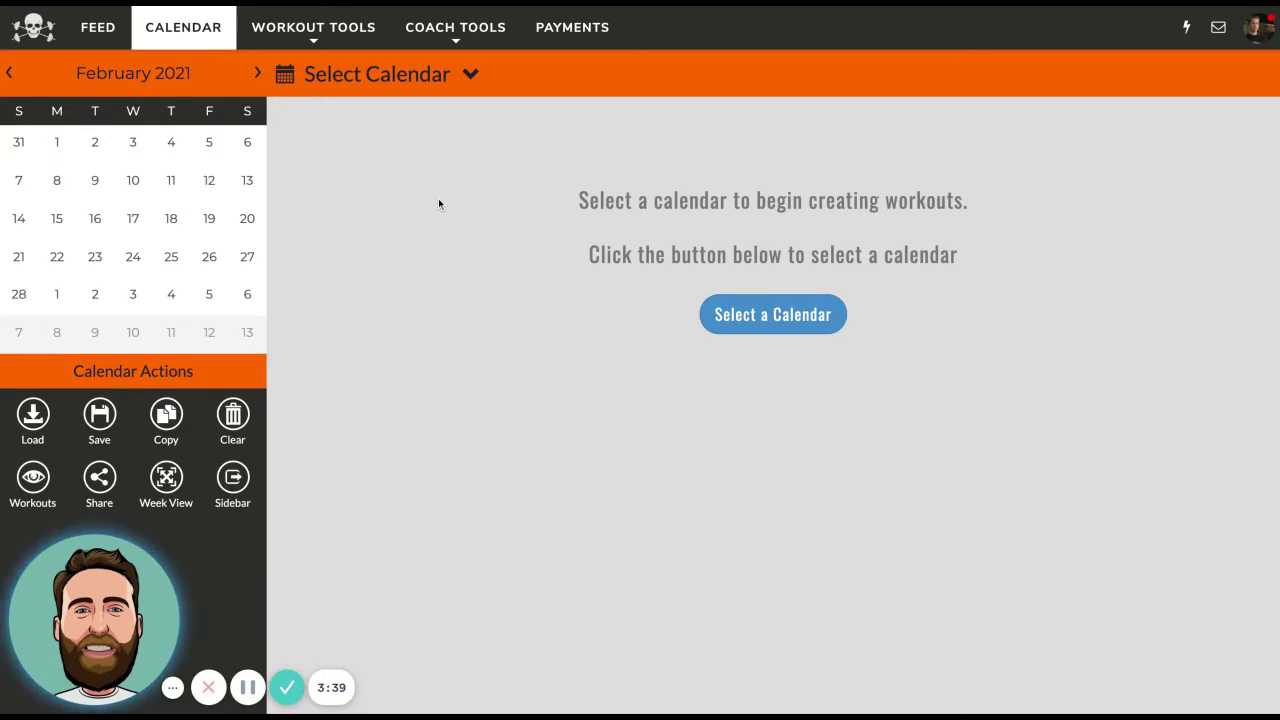
pyautogui.click(460, 82)
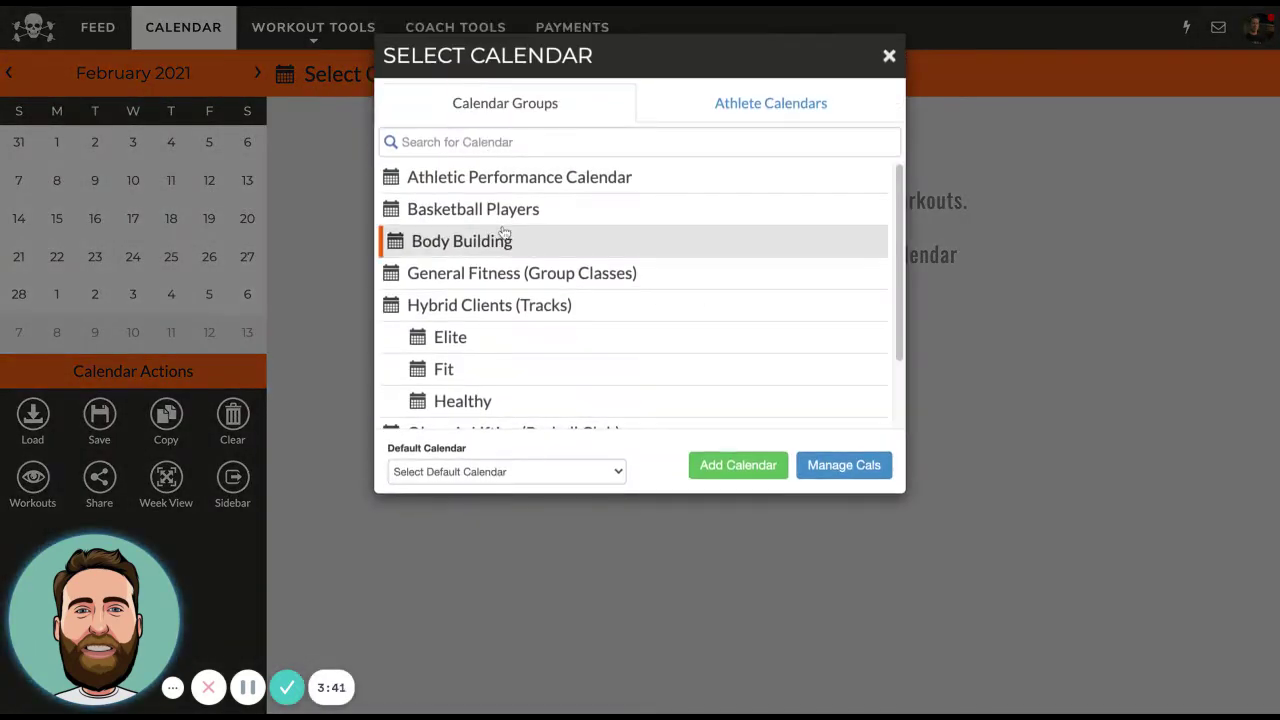
pyautogui.scroll(-1, 505, 232)
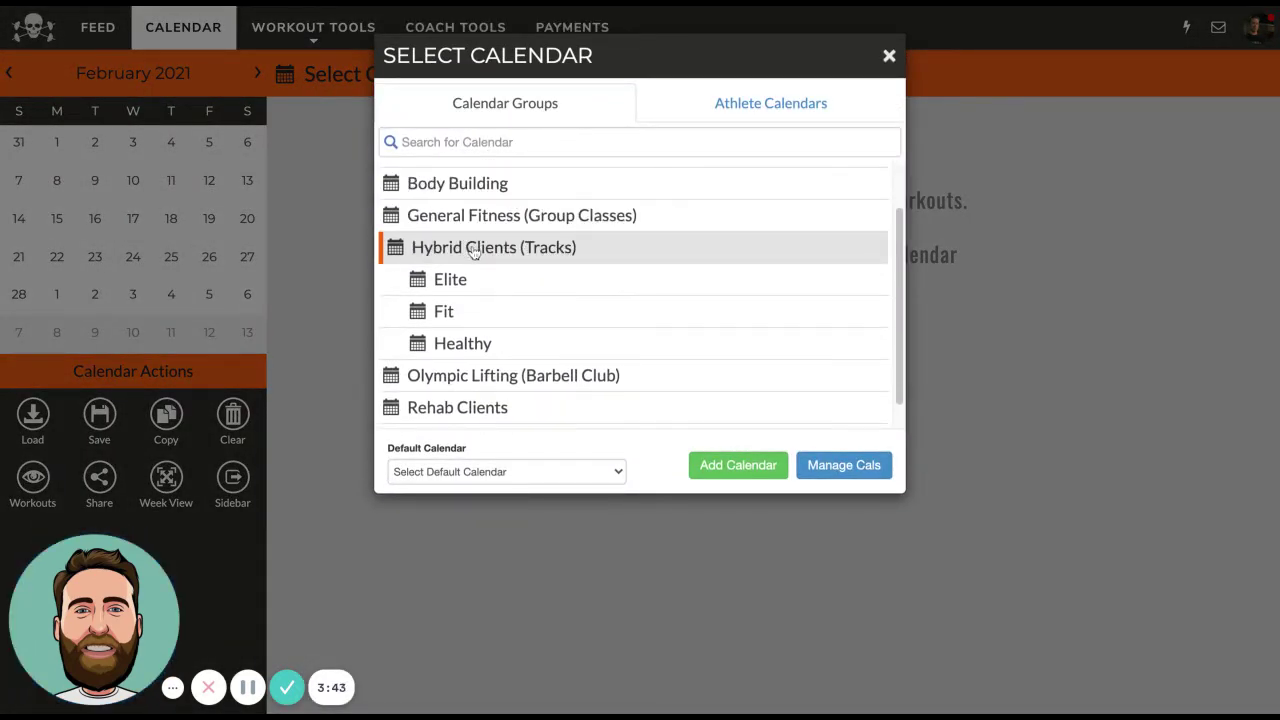
pyautogui.click(472, 254)
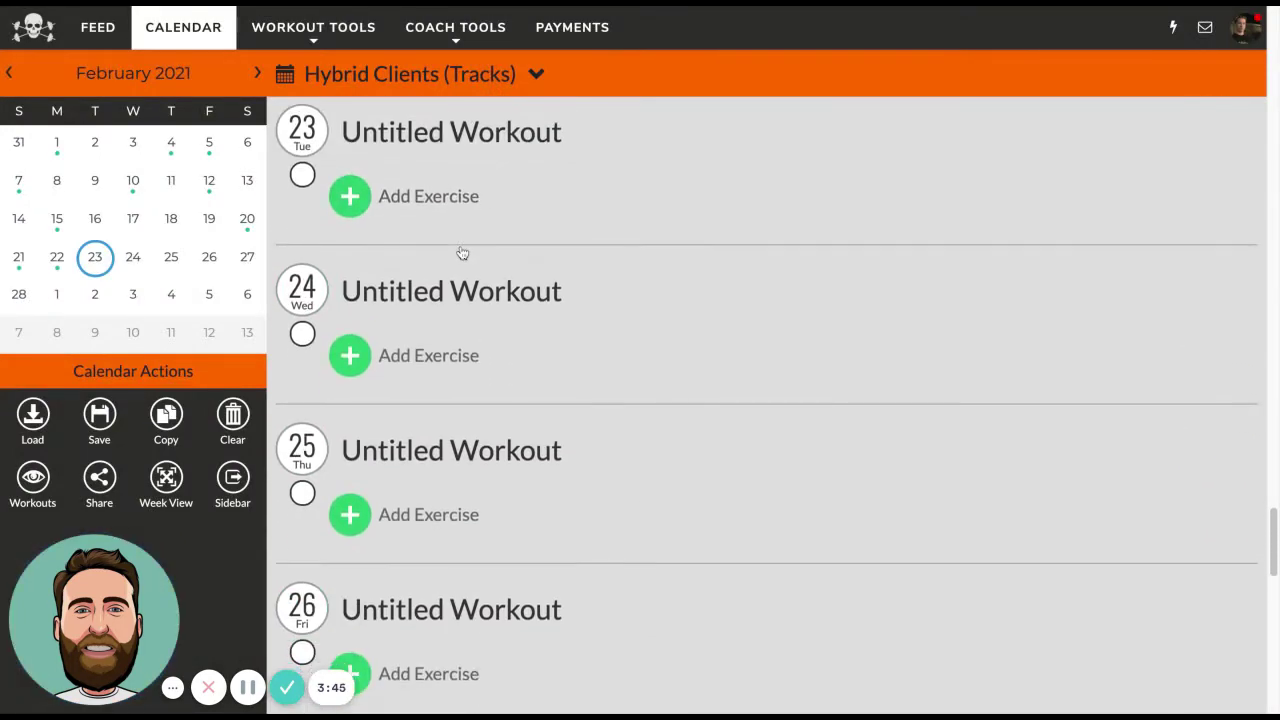
pyautogui.click(166, 477)
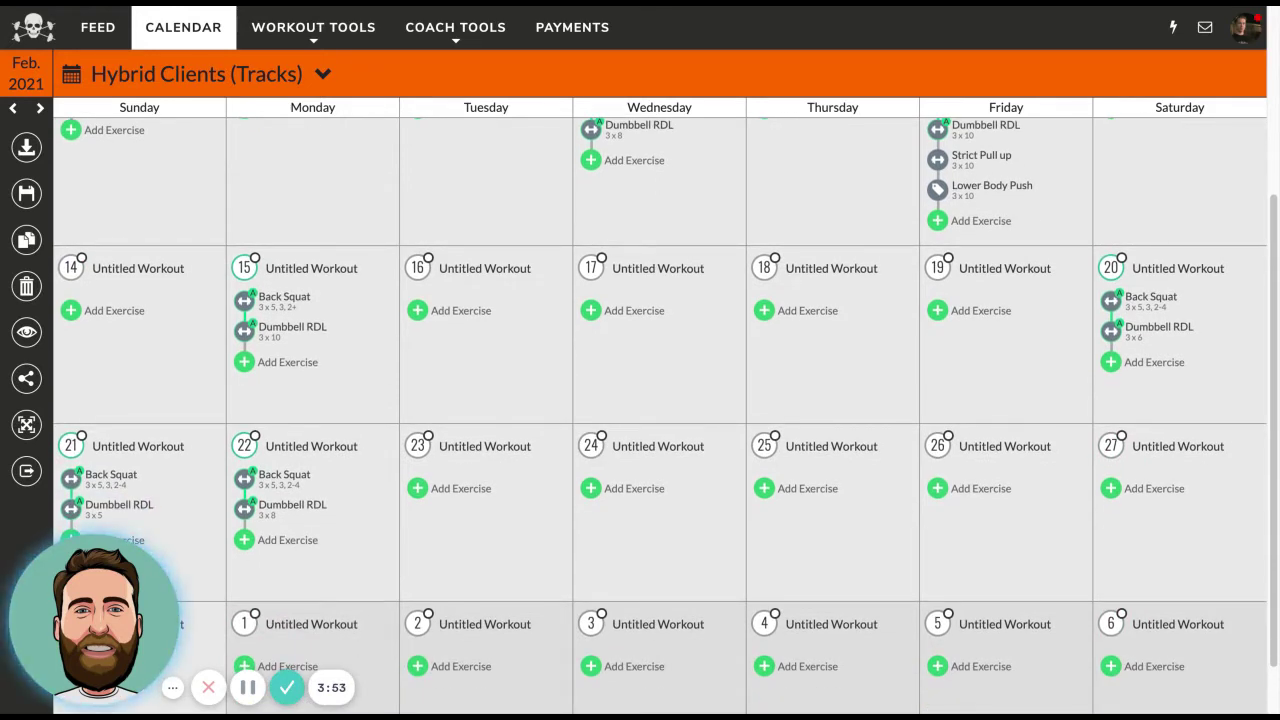
pyautogui.click(418, 489)
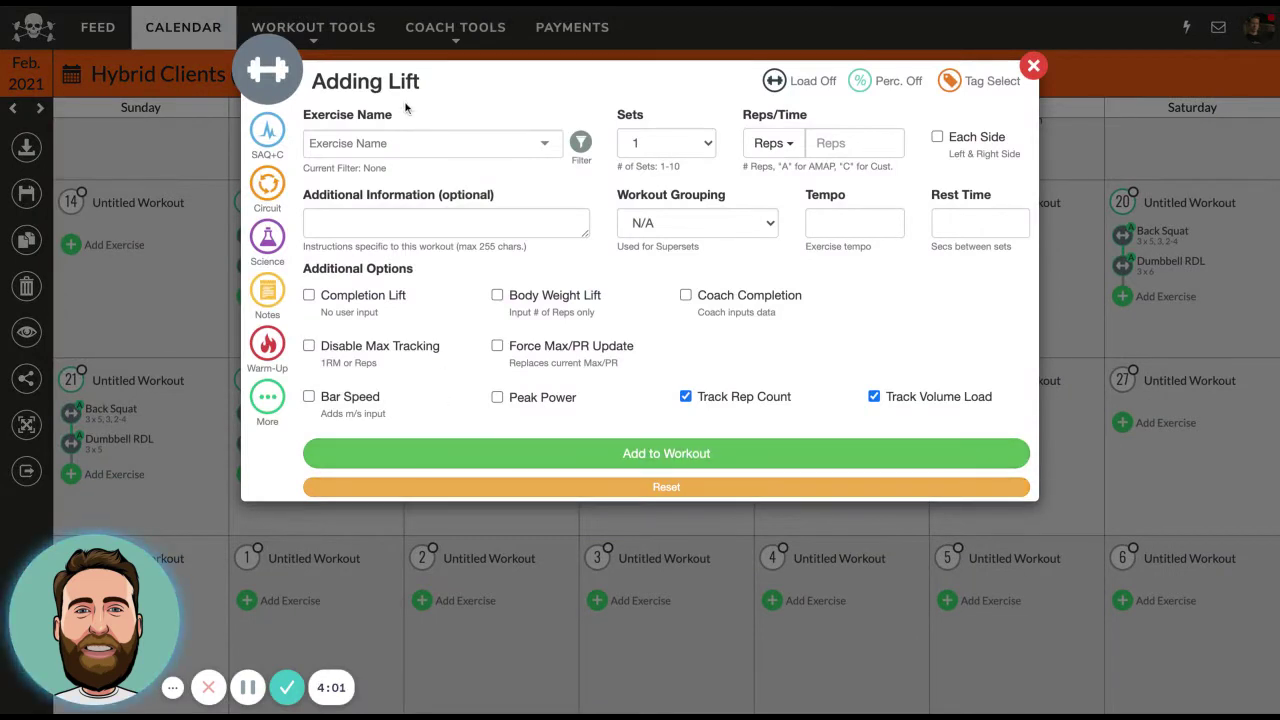
# Step: Browse the item types and settle on Workout Notes
pyautogui.click(268, 138)
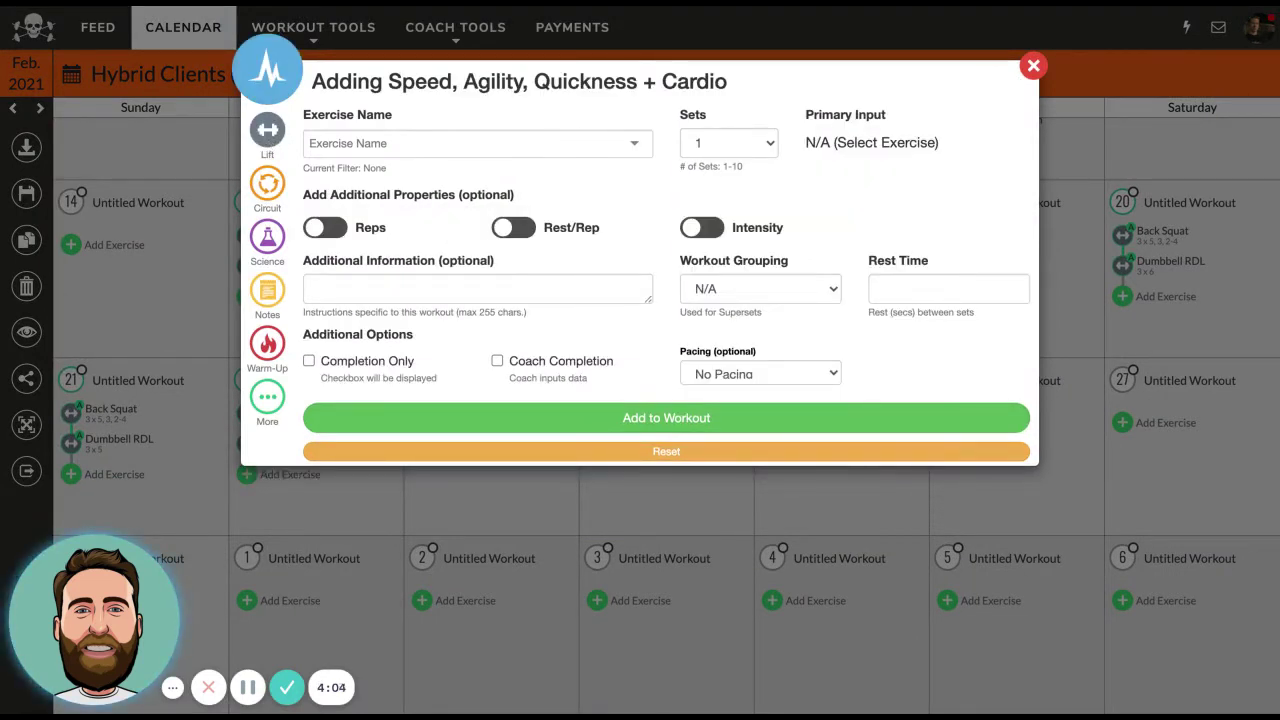
pyautogui.click(267, 183)
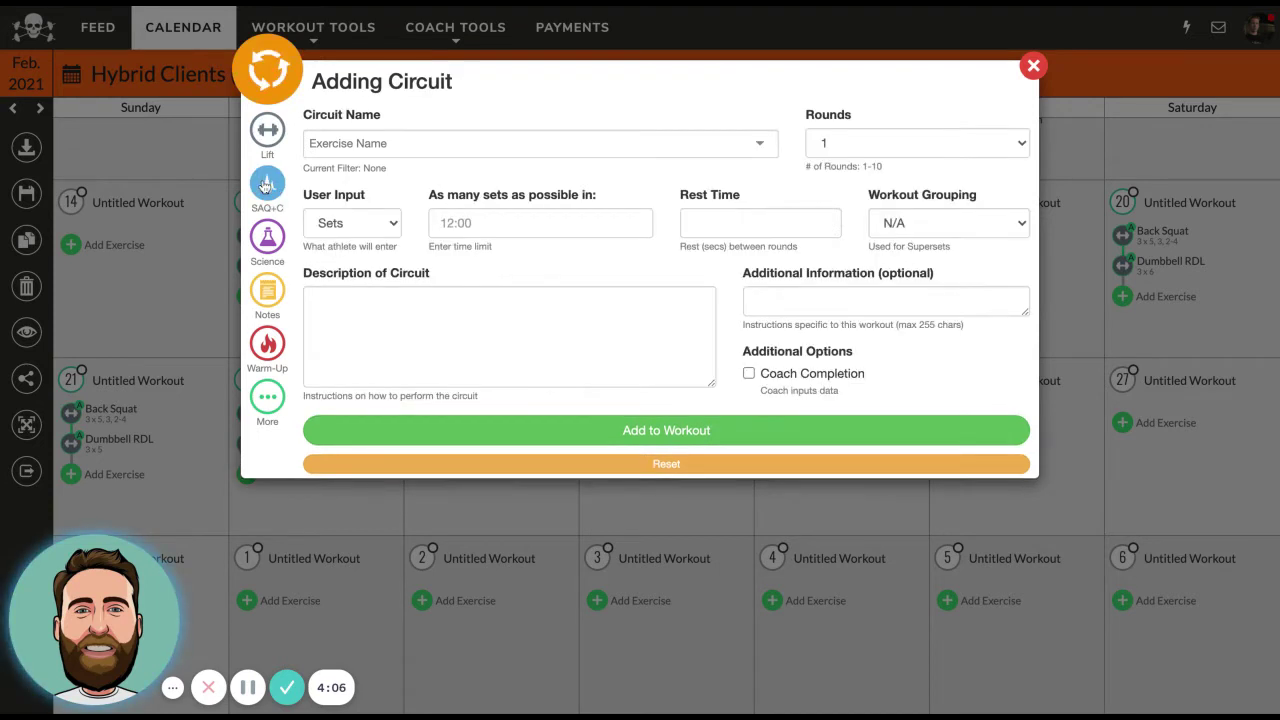
pyautogui.click(266, 240)
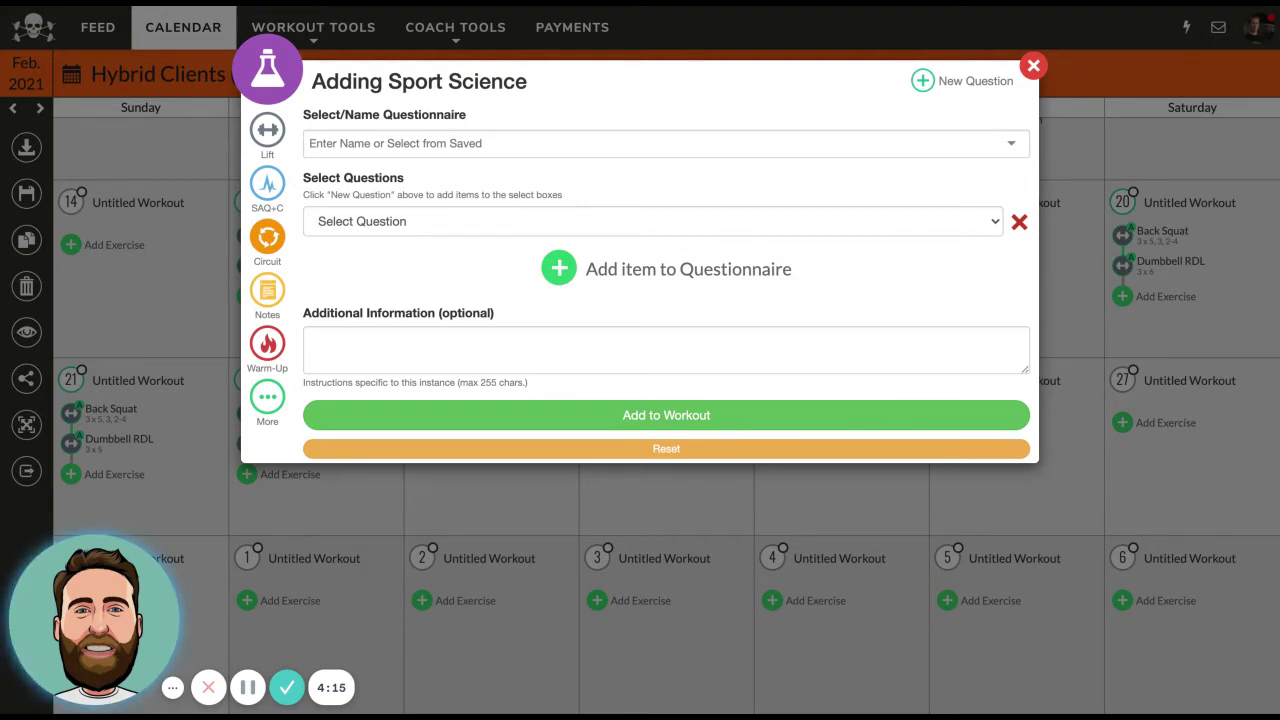
pyautogui.click(267, 290)
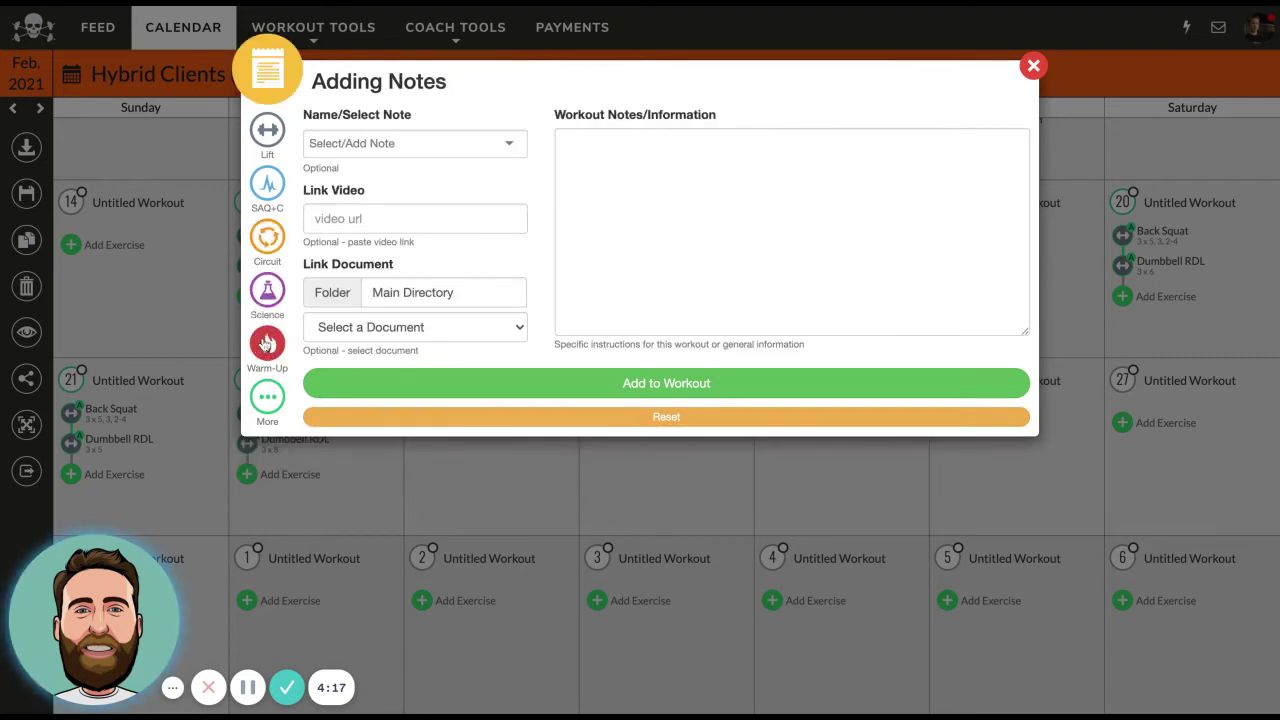
pyautogui.click(266, 344)
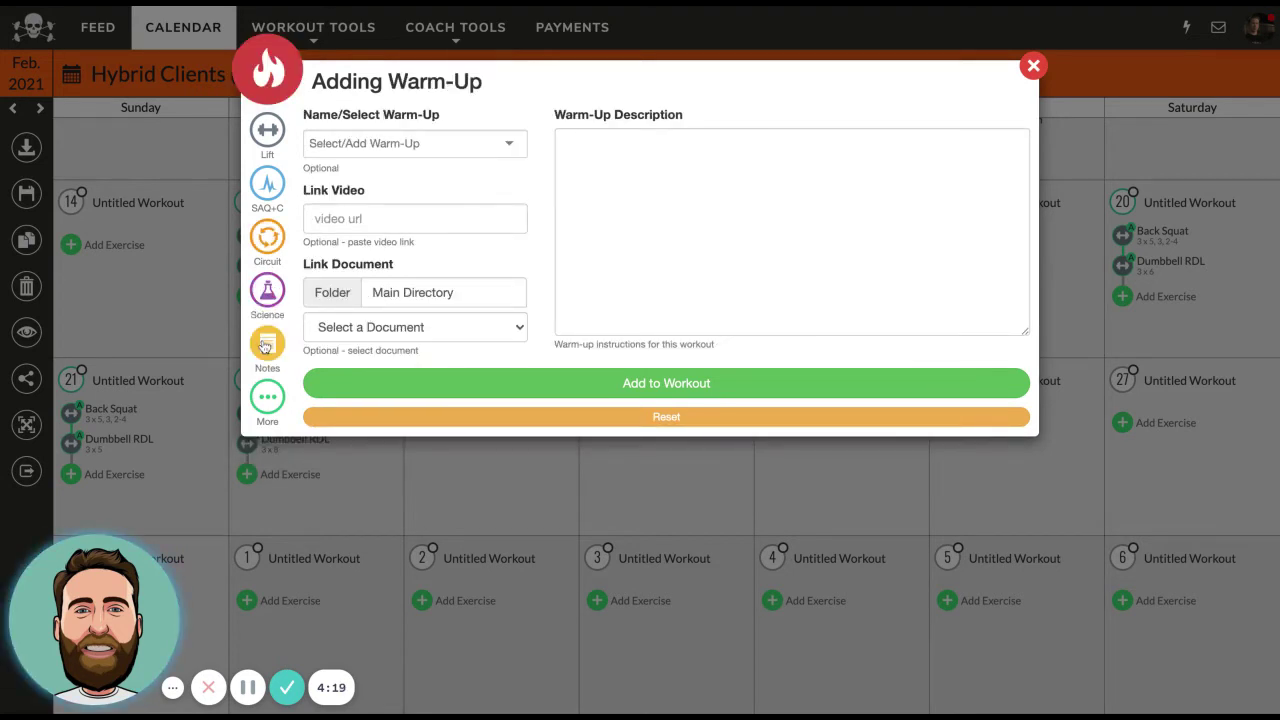
pyautogui.click(266, 345)
# Step: Add a 'Coach Note': 'This is a speed strength day - no crushing loads, just move the bar fast.'
pyautogui.click(437, 143)
pyautogui.write('coach')
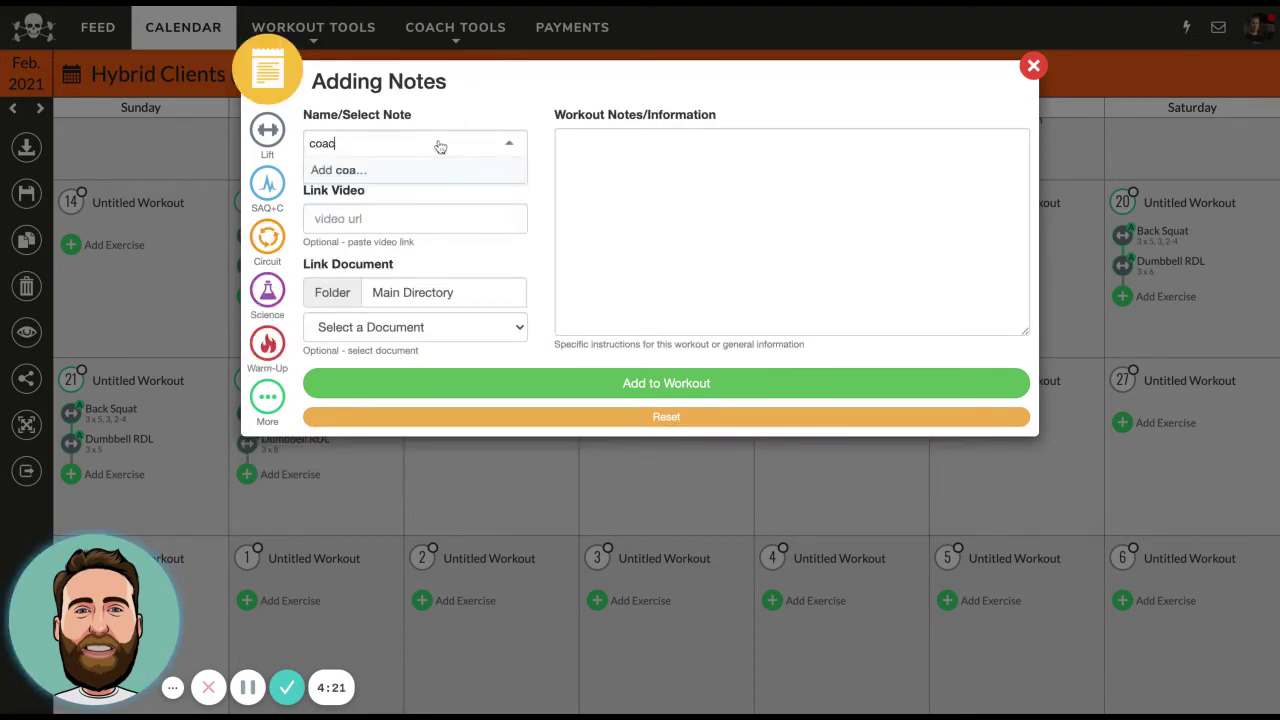
pyautogui.press('BackSpace')
pyautogui.press('BackSpace')
pyautogui.press('BackSpace')
pyautogui.press('BackSpace')
pyautogui.press('BackSpace')
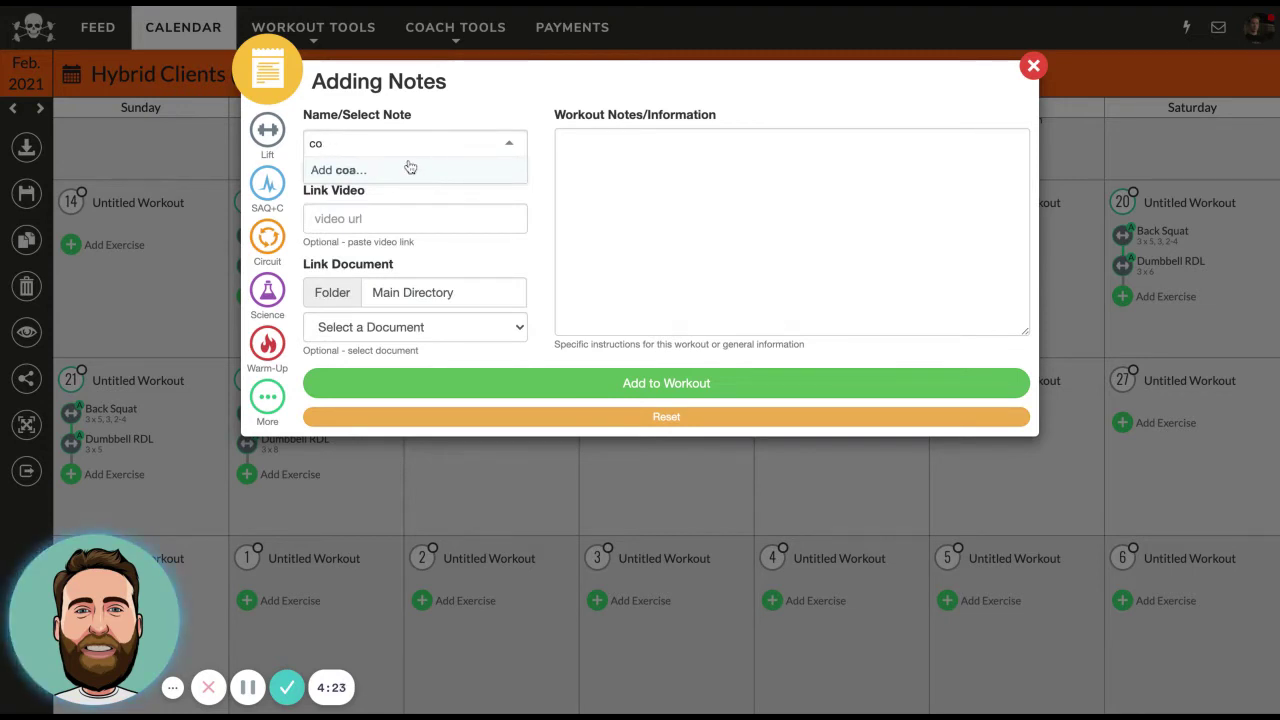
pyautogui.write('Coach No')
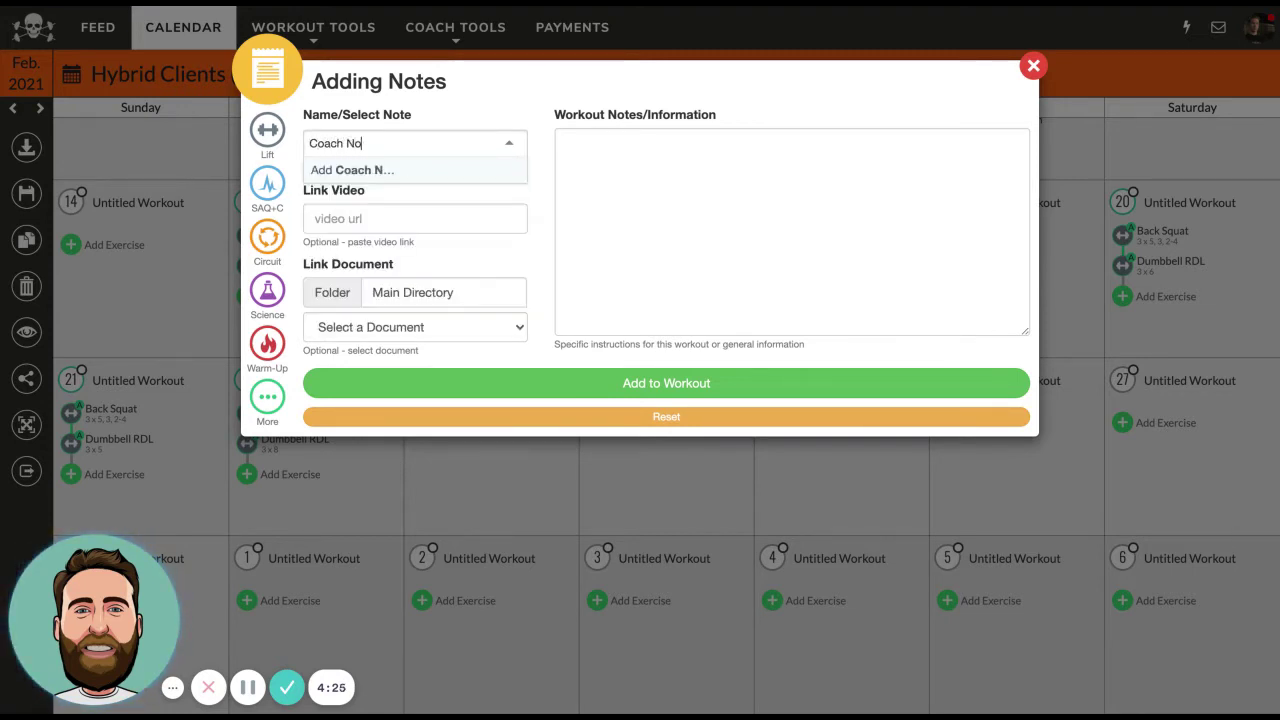
pyautogui.write('te')
pyautogui.click(423, 172)
pyautogui.click(628, 168)
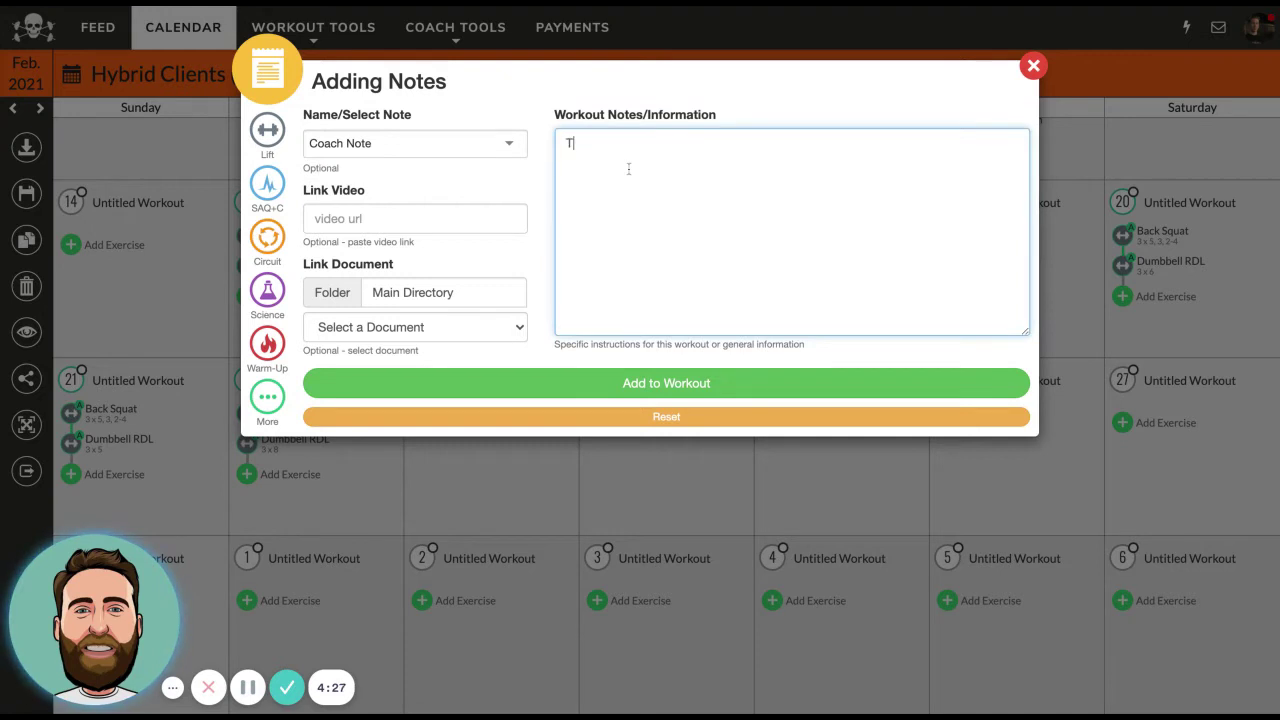
pyautogui.write('This is a speed stre')
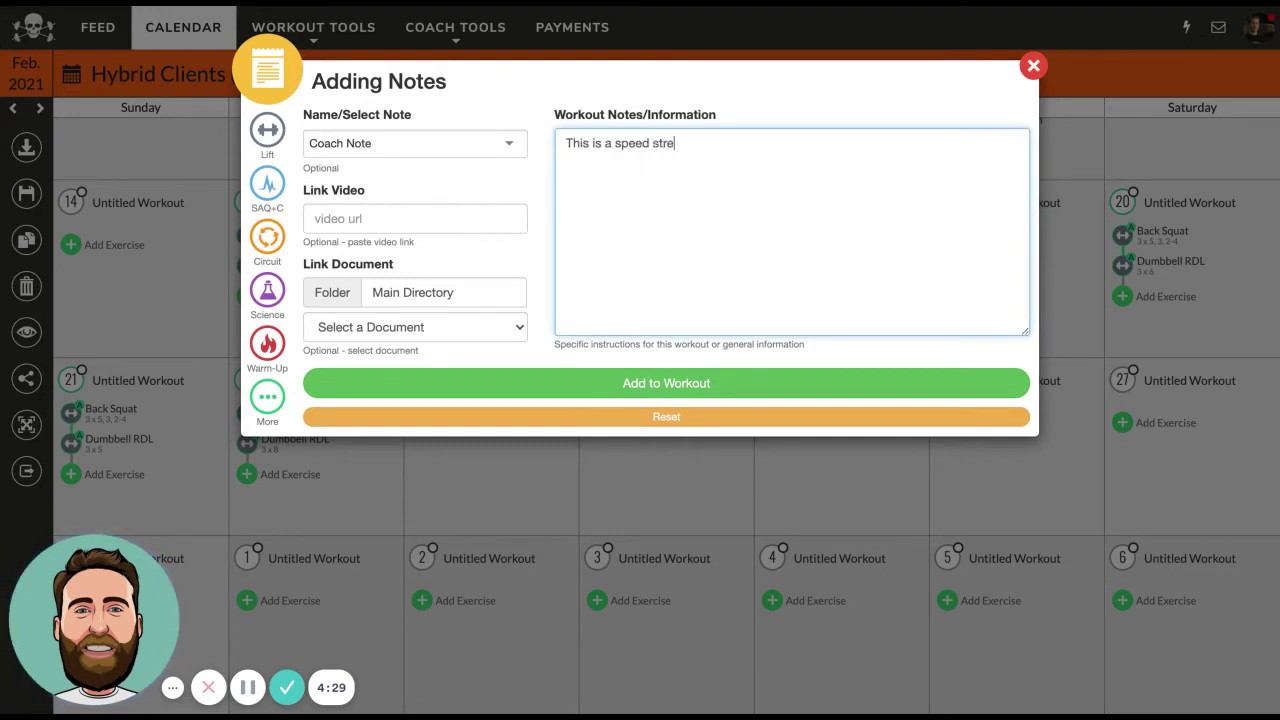
pyautogui.write('ngth day - no crushing loads,')
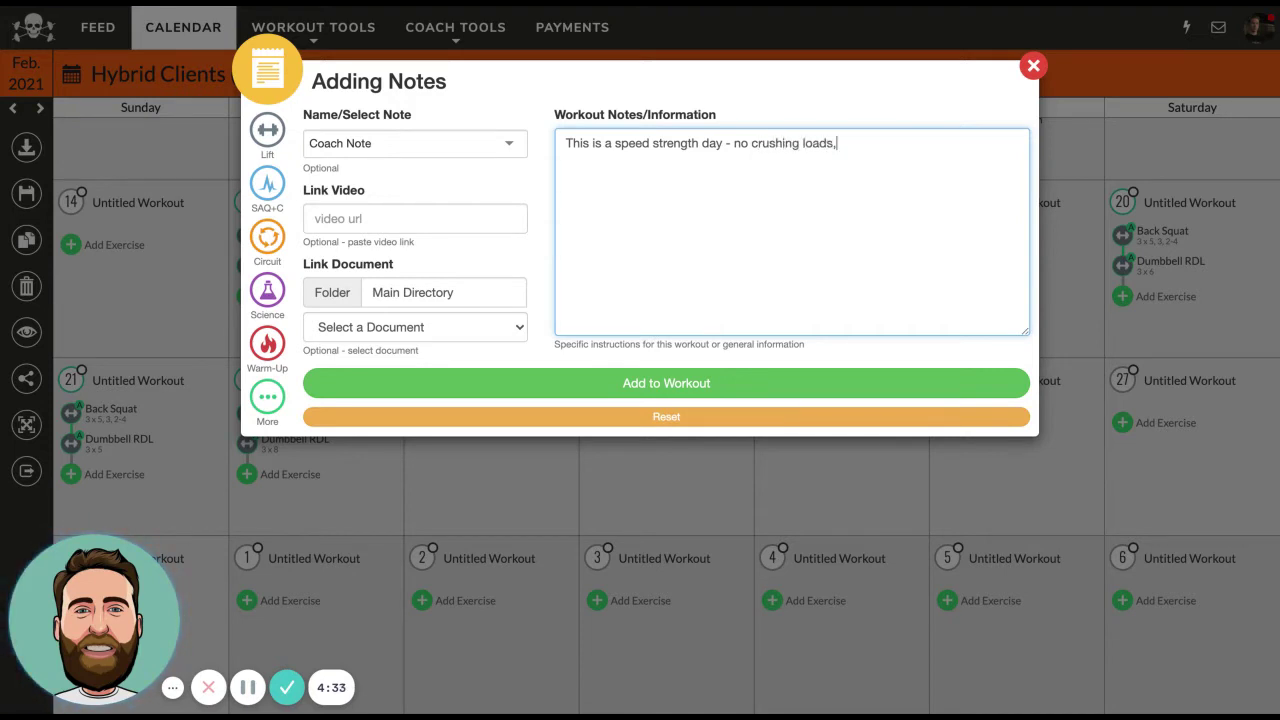
pyautogui.write(' just move the bar fast')
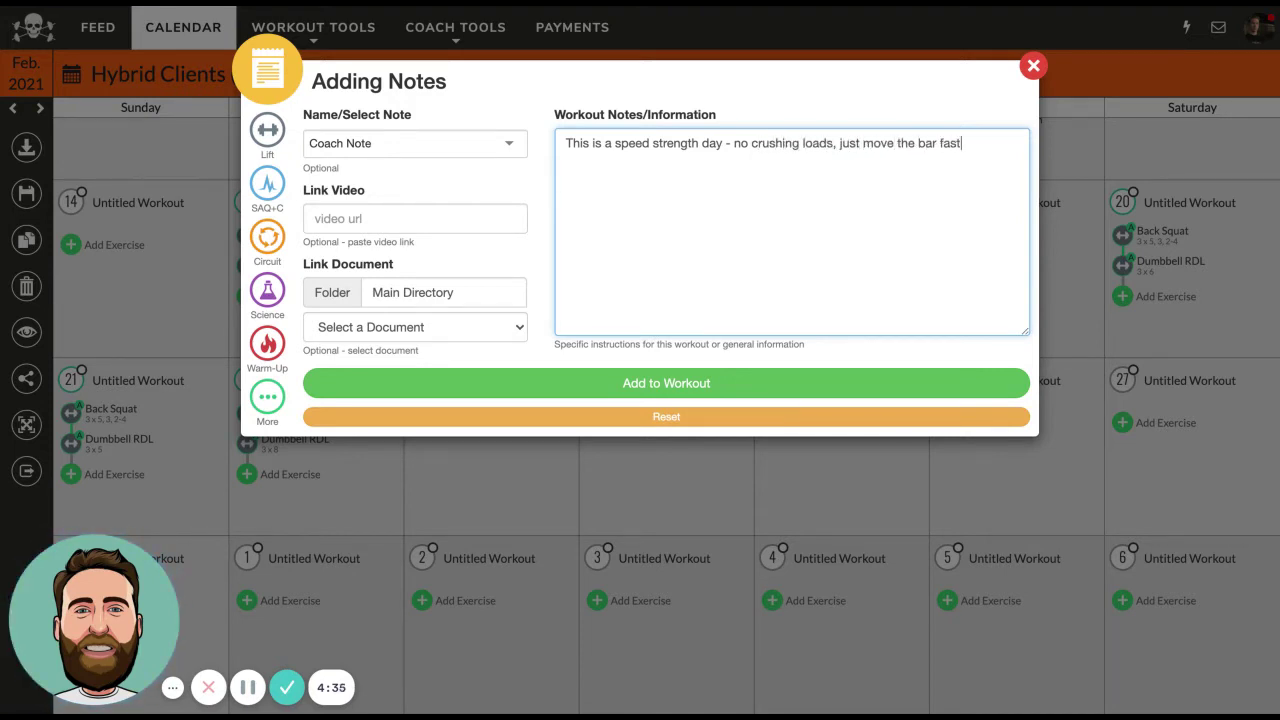
pyautogui.write('.')
pyautogui.click(663, 381)
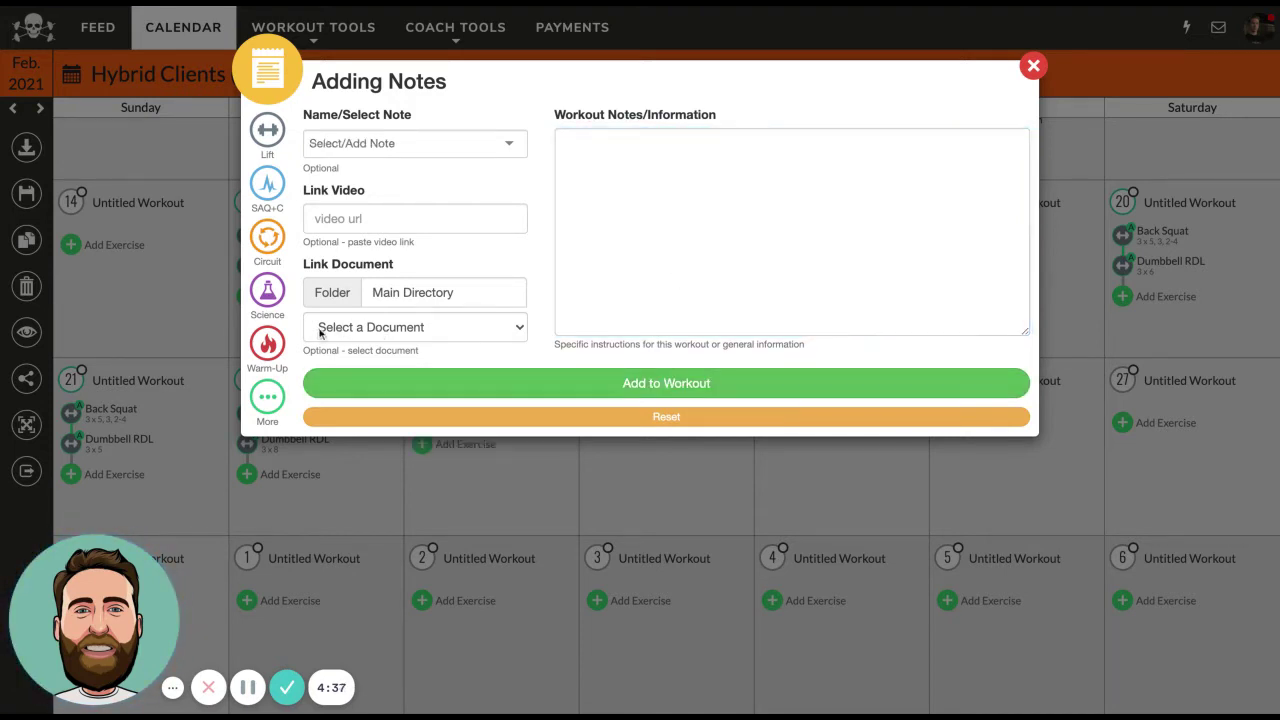
# Step: Create a new warm-up named 'Dynamic Warmup'
pyautogui.click(274, 346)
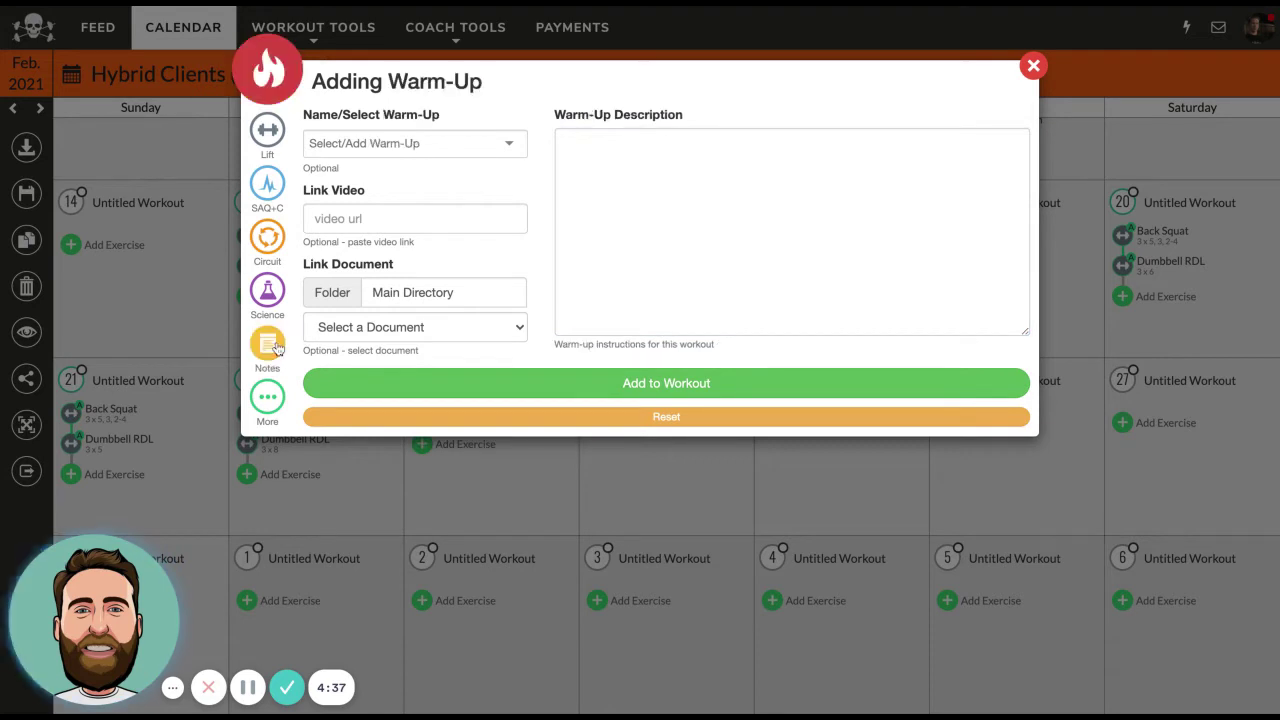
pyautogui.click(432, 146)
pyautogui.write('Dynamic Warmup')
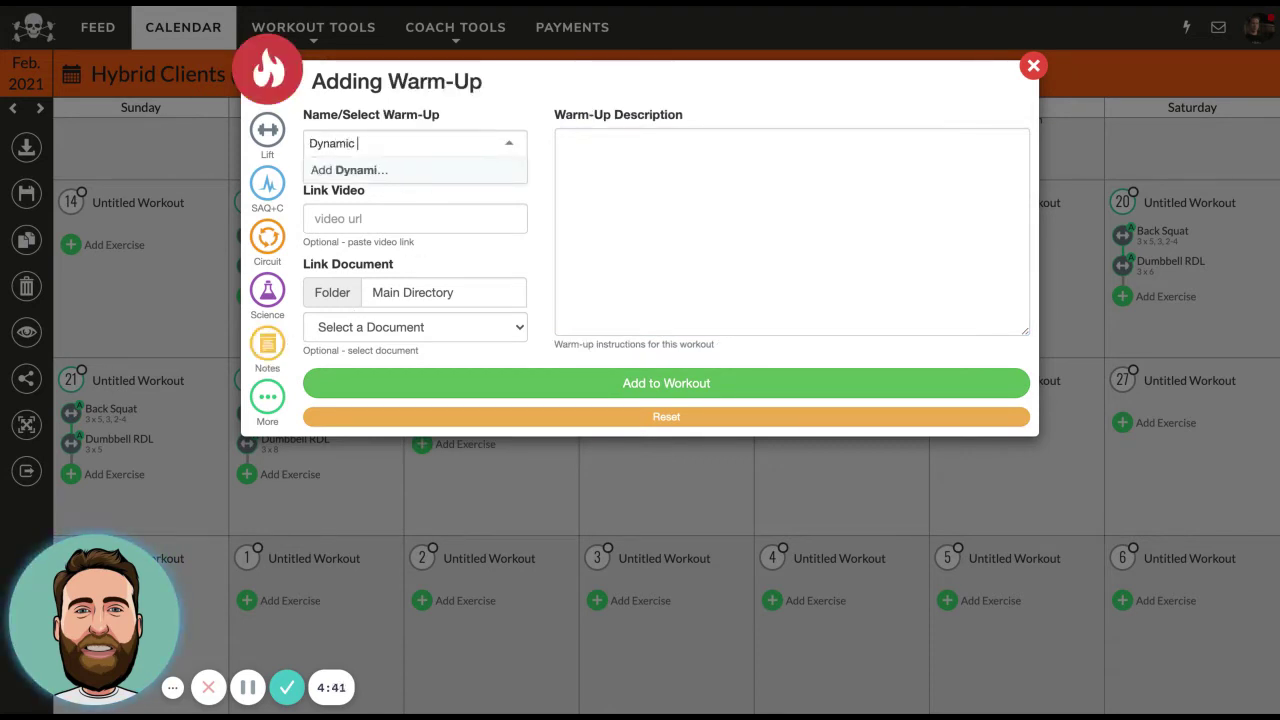
pyautogui.click(452, 171)
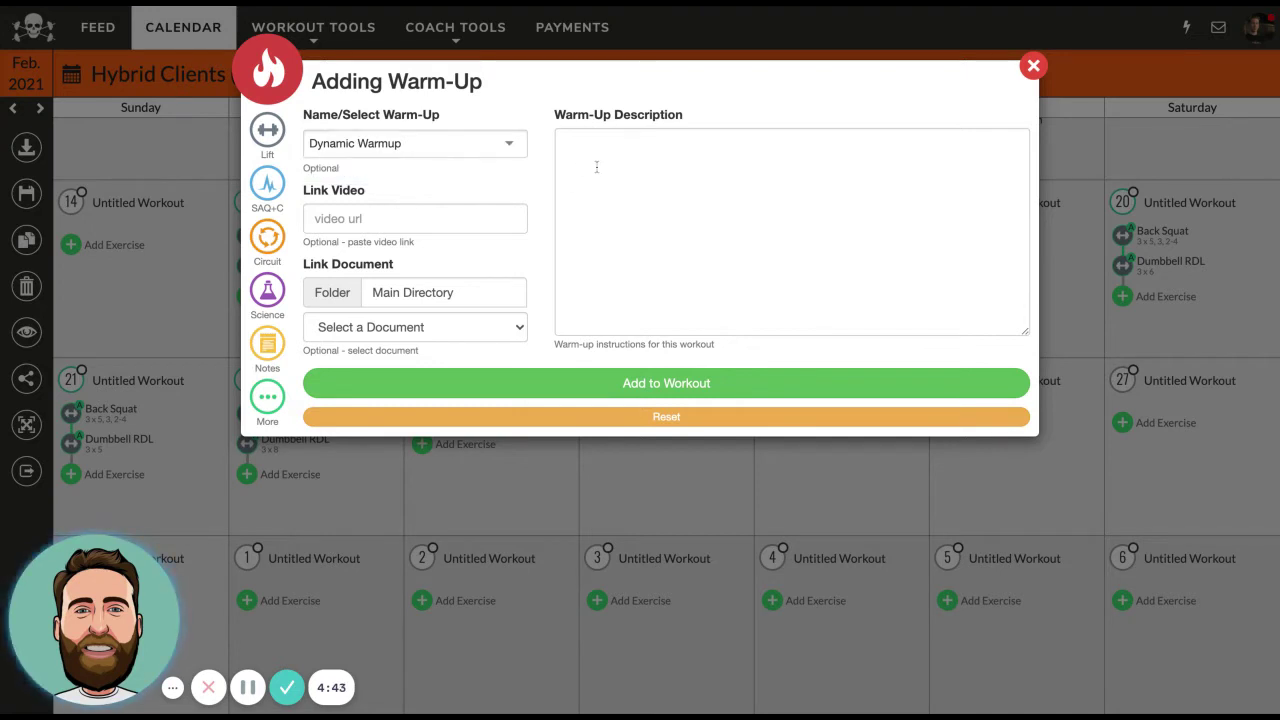
# Step: Describe it as 3x10 Sit ups, Pull ups, 10 Yard sprint and add it to the workout
pyautogui.click(608, 167)
pyautogui.write('3x10')
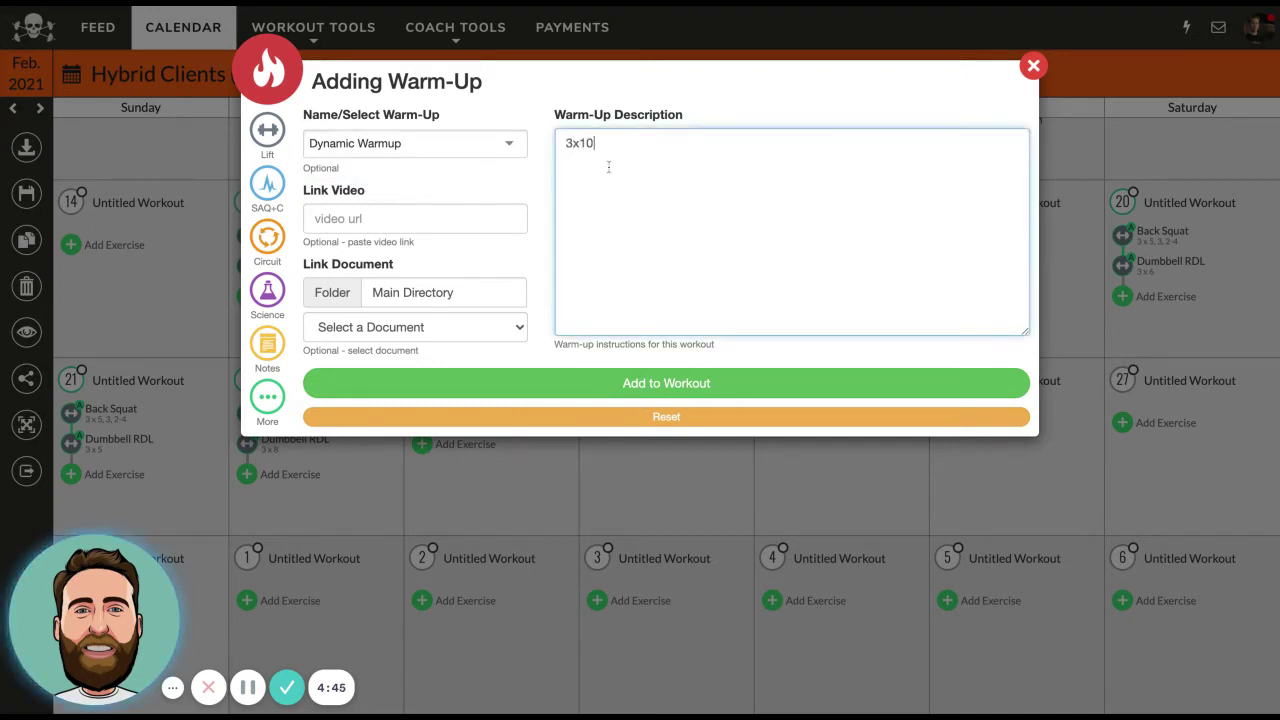
pyautogui.press('Return')
pyautogui.write('Sit ups ')
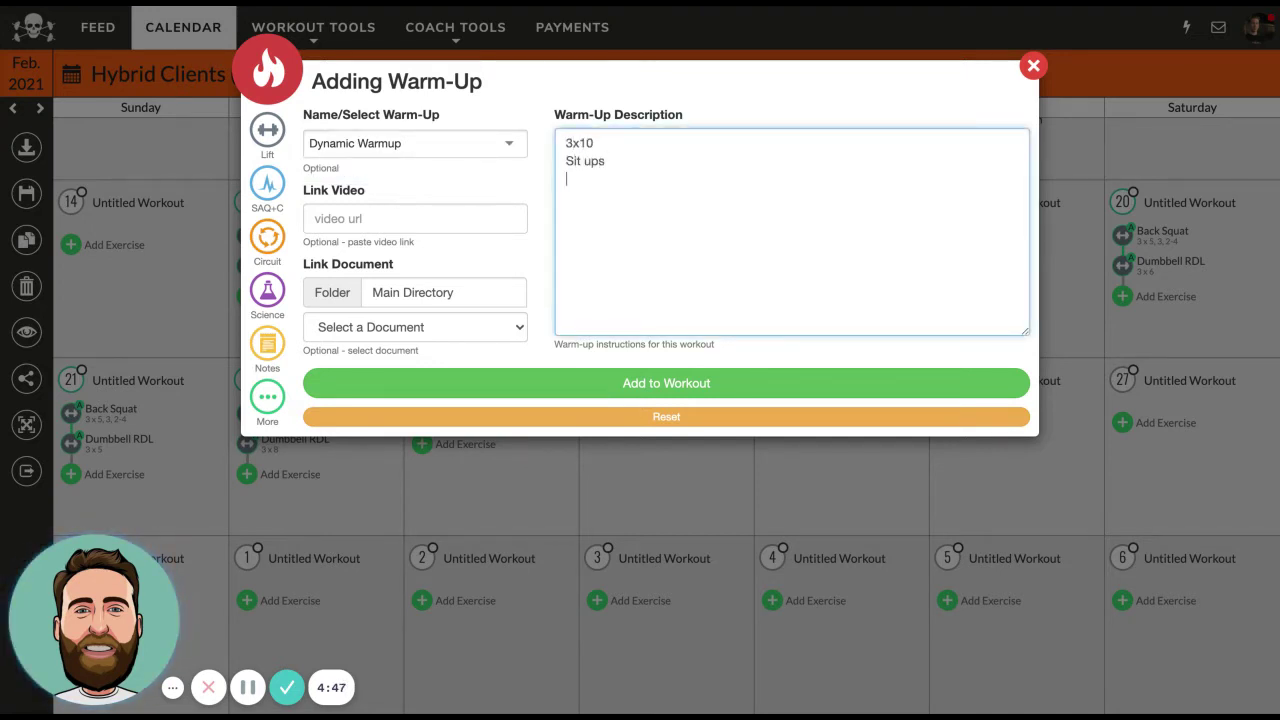
pyautogui.write('Pull ups')
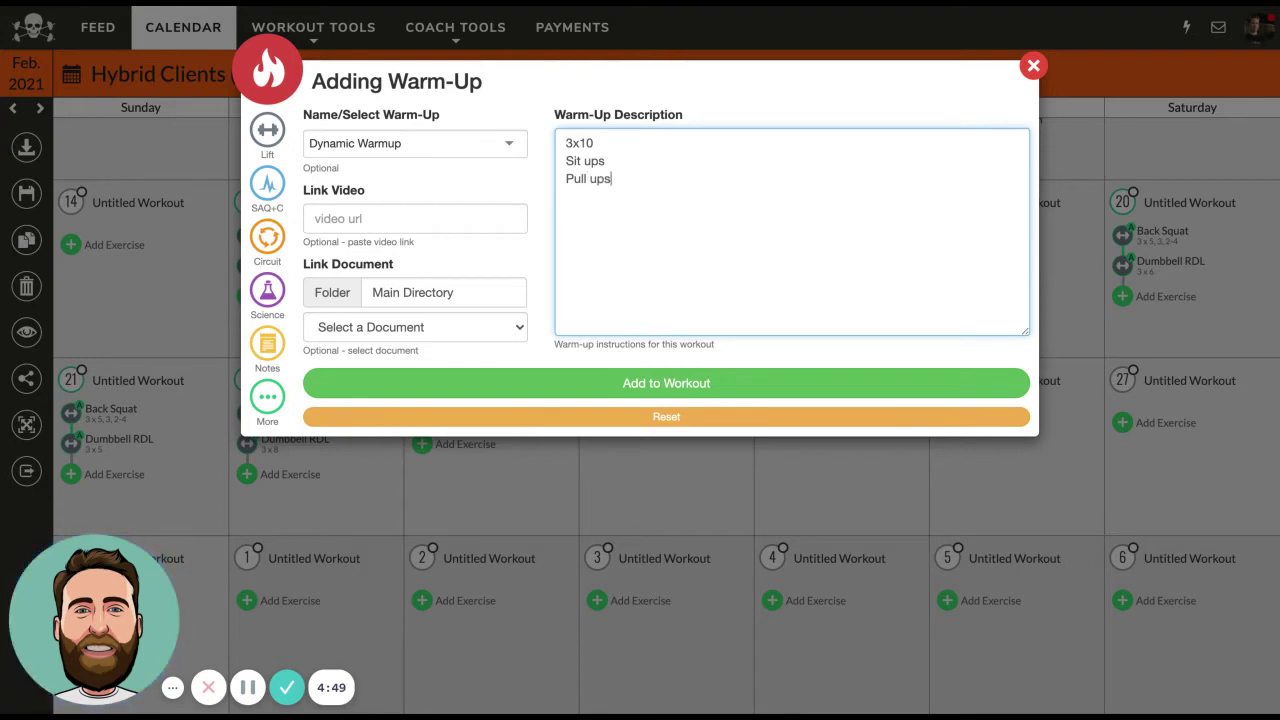
pyautogui.press('Return')
pyautogui.write('10 Yar')
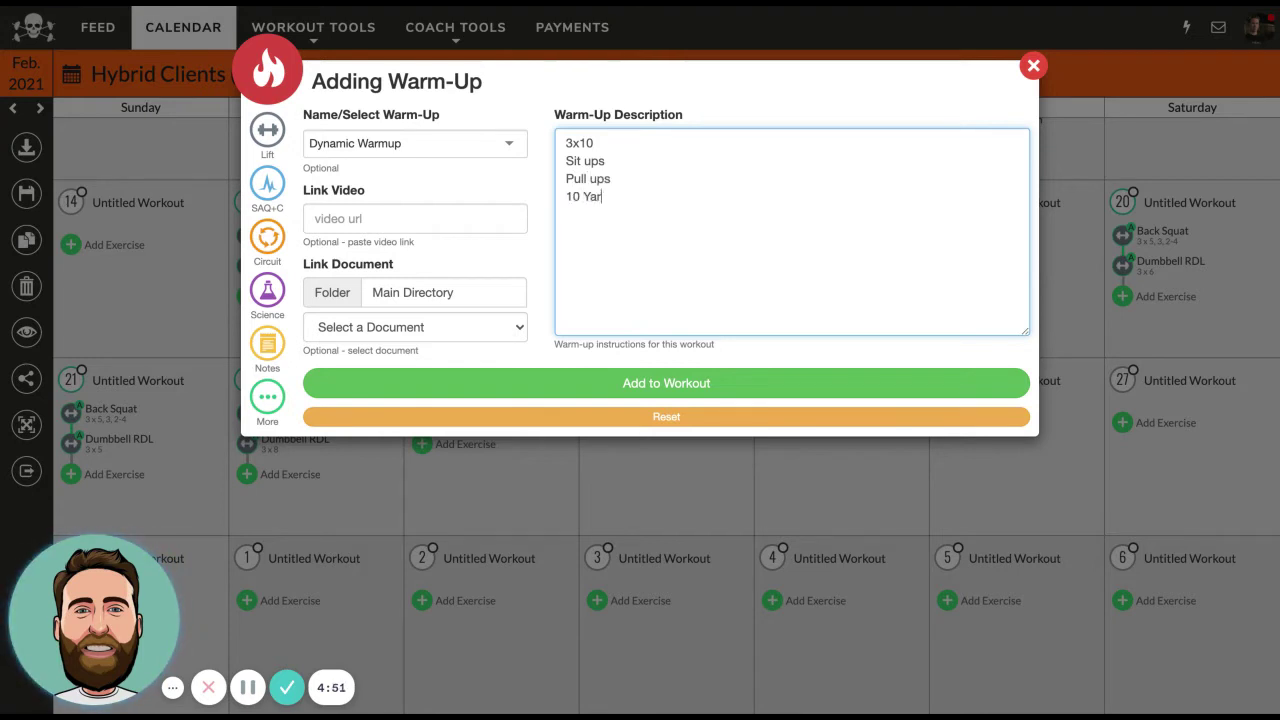
pyautogui.write('d sprints')
pyautogui.click(642, 383)
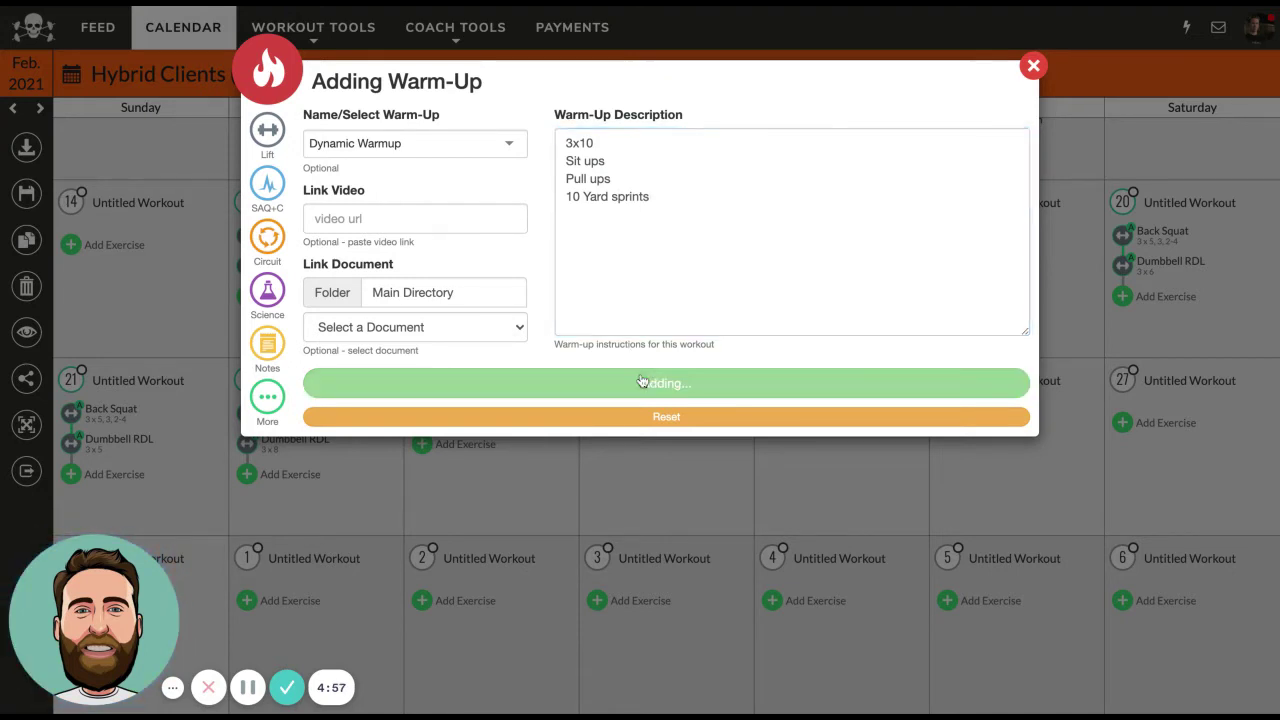
# Step: Add a Back Squat lift with 3 sets
pyautogui.click(276, 140)
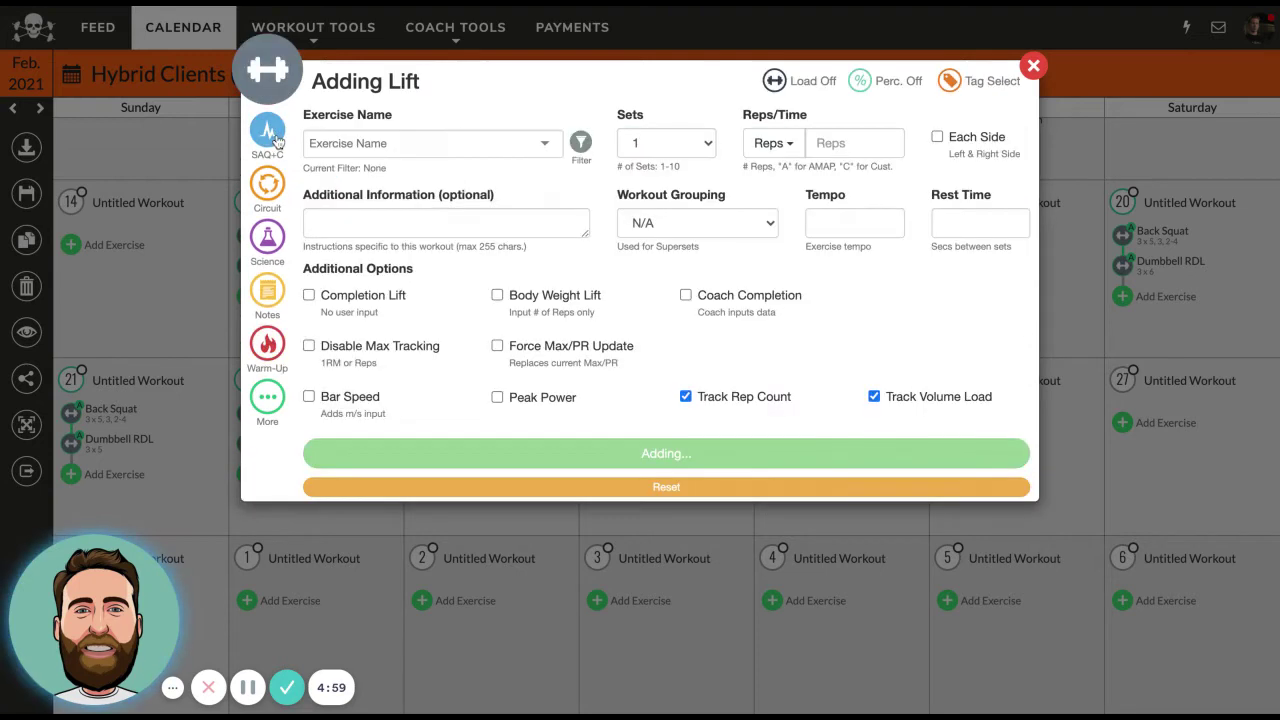
pyautogui.click(372, 145)
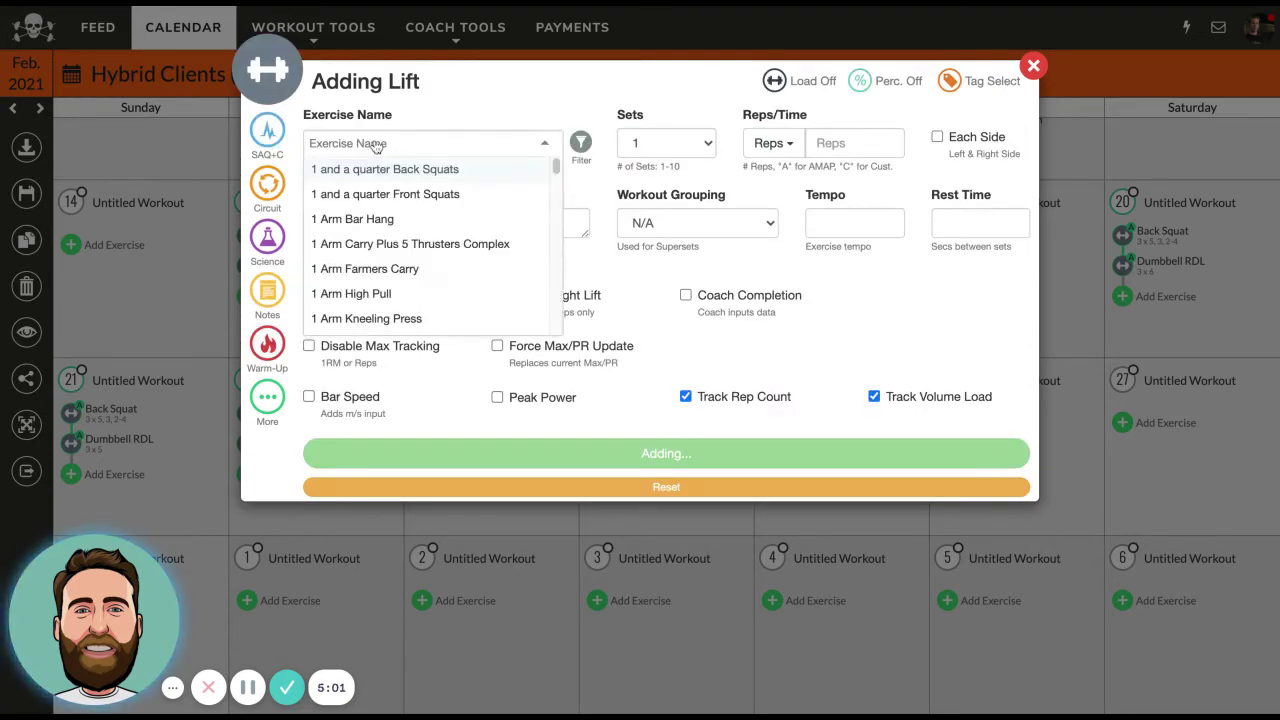
pyautogui.write('back sq')
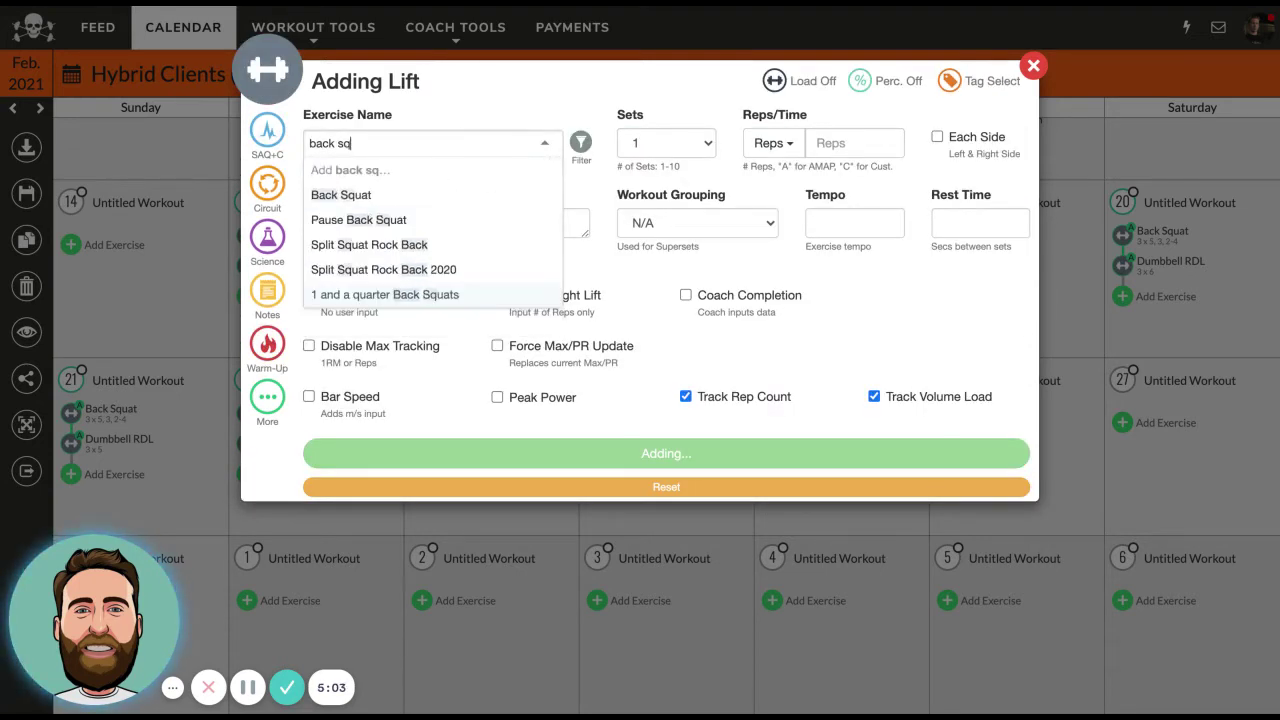
pyautogui.click(360, 194)
pyautogui.click(666, 142)
pyautogui.press('3')
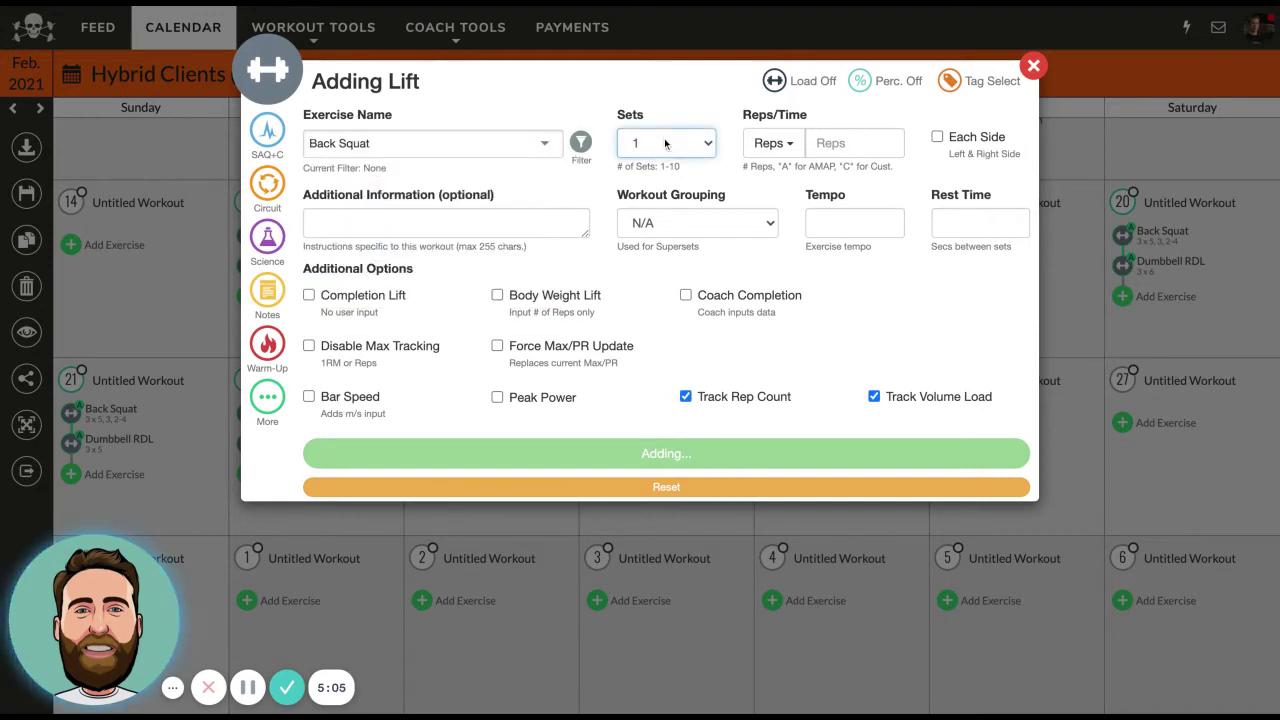
# Step: Set custom reps of 6, 4 and 4 for the three sets
pyautogui.click(852, 143)
pyautogui.write('5')
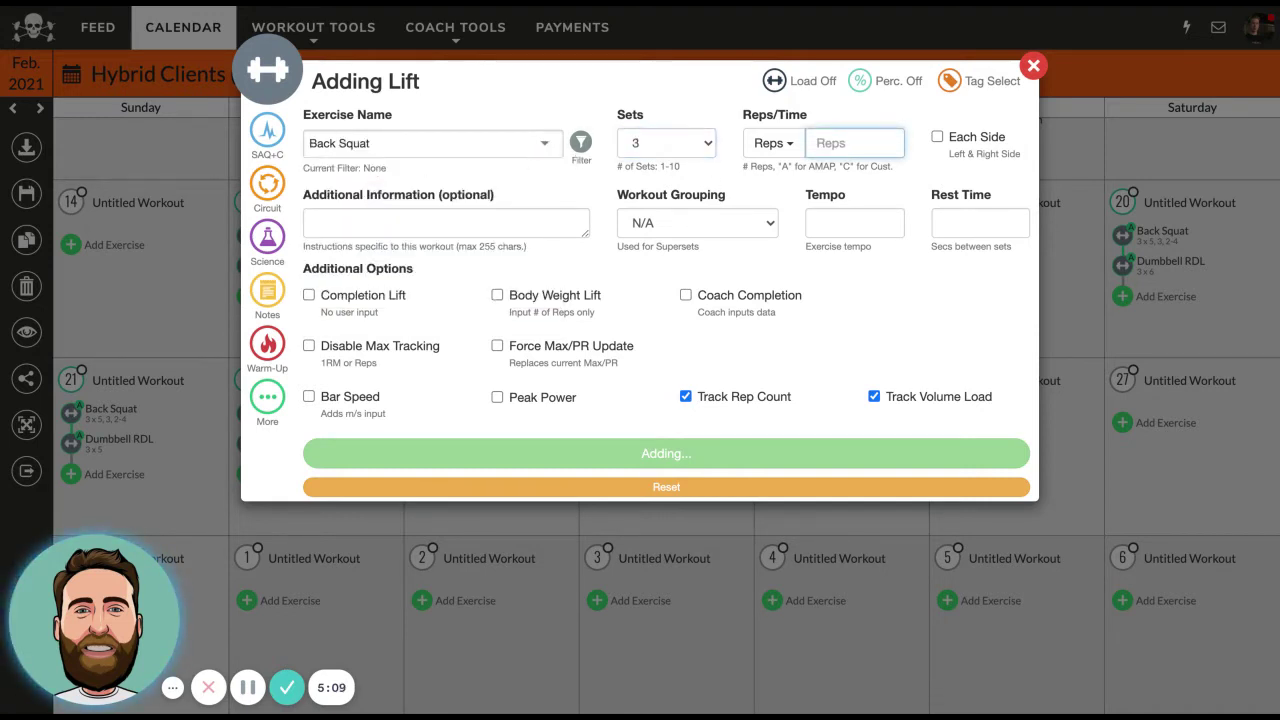
pyautogui.write('c')
pyautogui.click(510, 219)
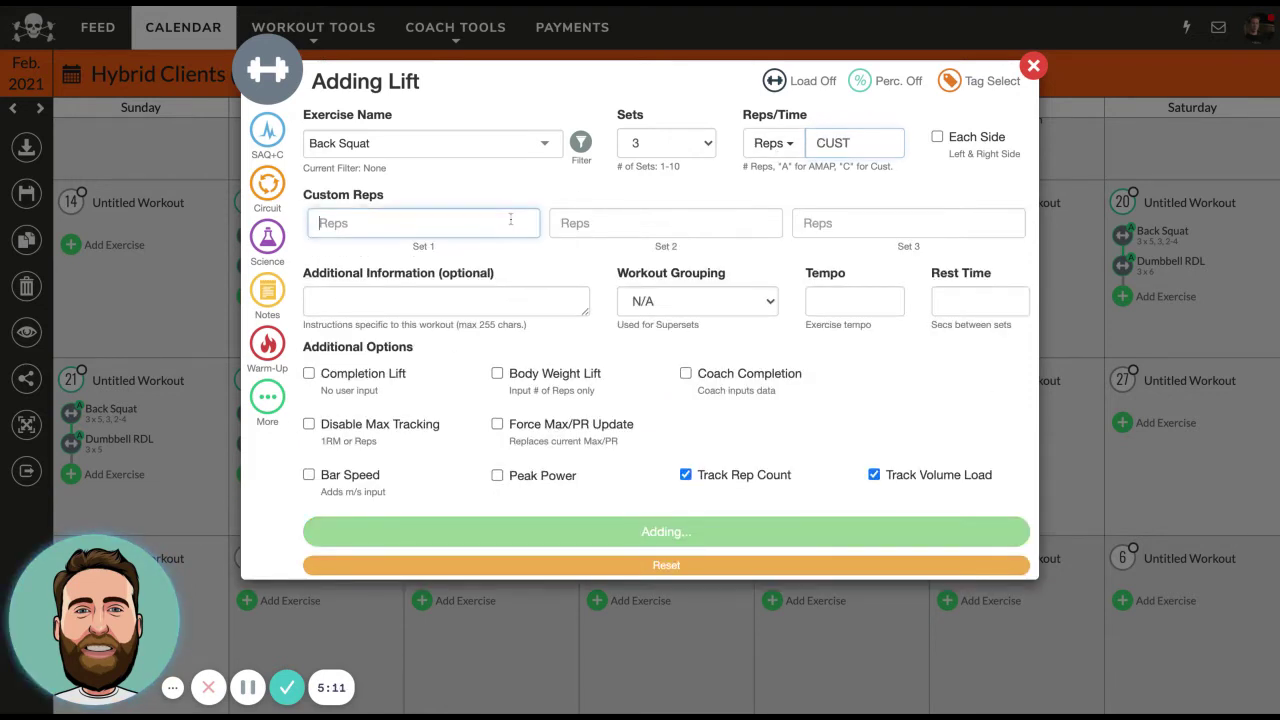
pyautogui.write('6')
pyautogui.click(604, 220)
pyautogui.write('4')
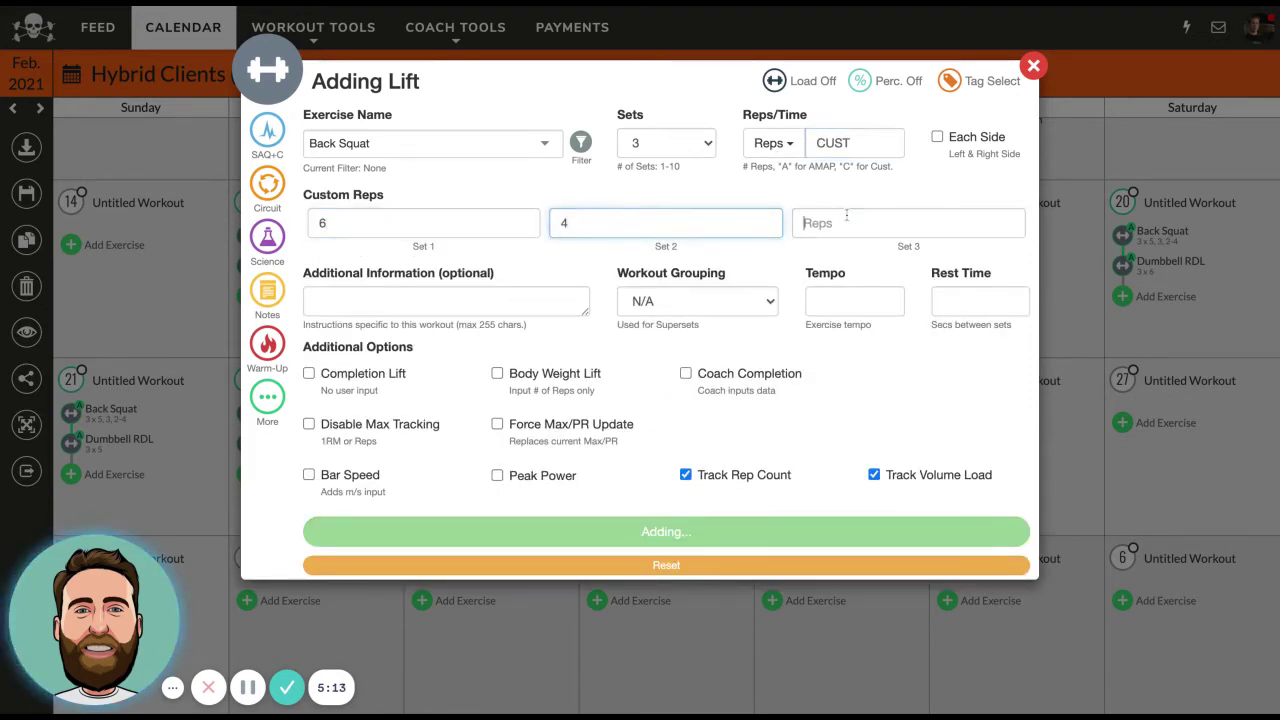
pyautogui.click(811, 222)
pyautogui.write('4')
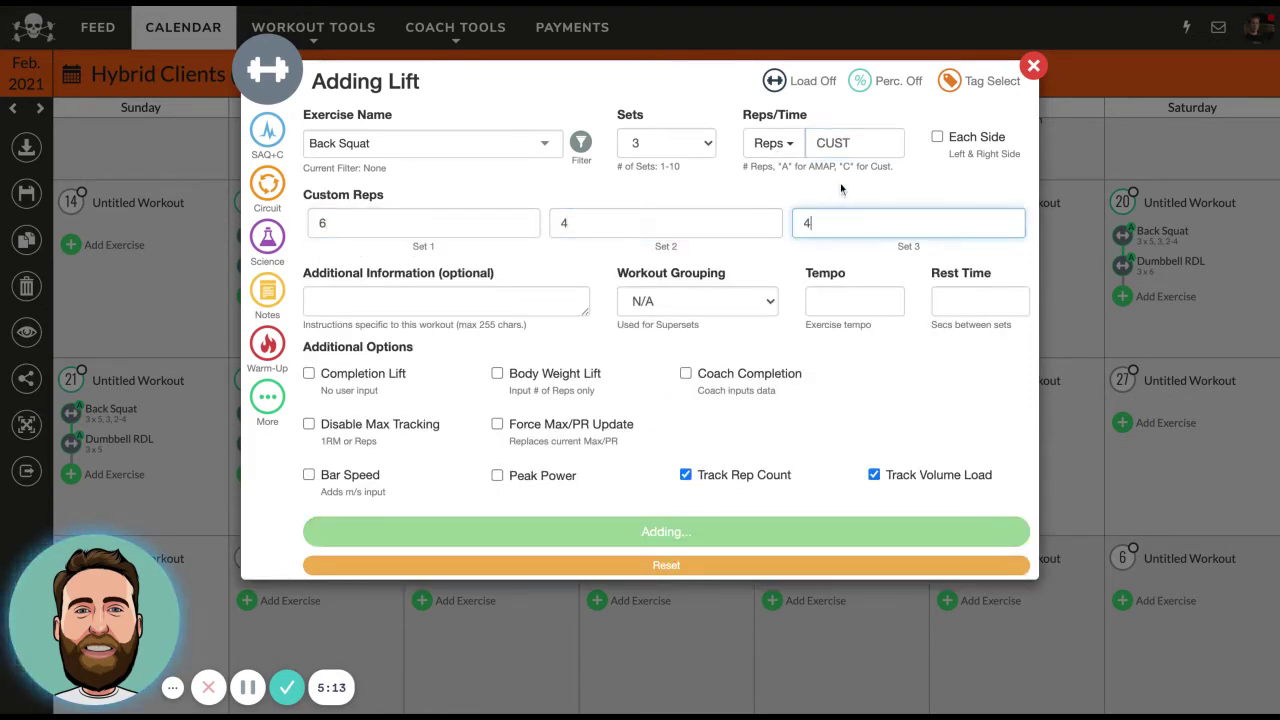
# Step: Turn on percentages at 60, 75 and 80 percent and add the Back Squat to the workout
pyautogui.click(859, 90)
pyautogui.click(428, 304)
pyautogui.write('60')
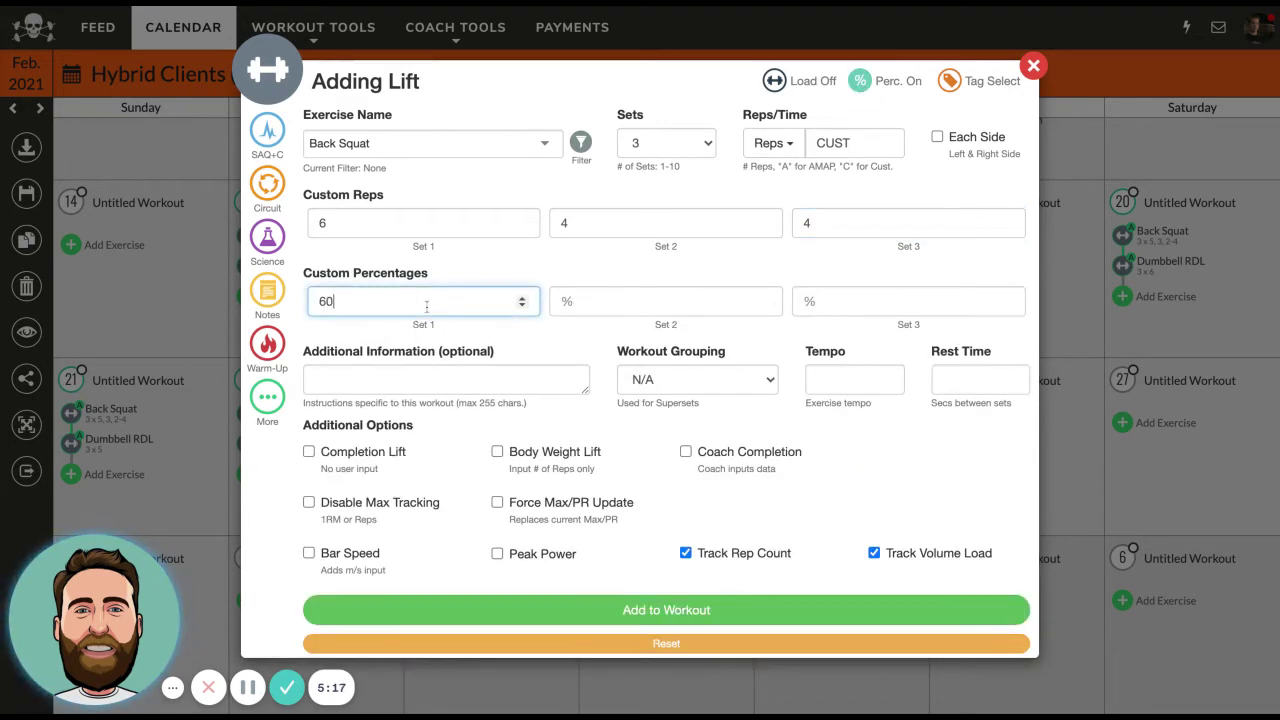
pyautogui.click(764, 301)
pyautogui.write('75')
pyautogui.click(848, 301)
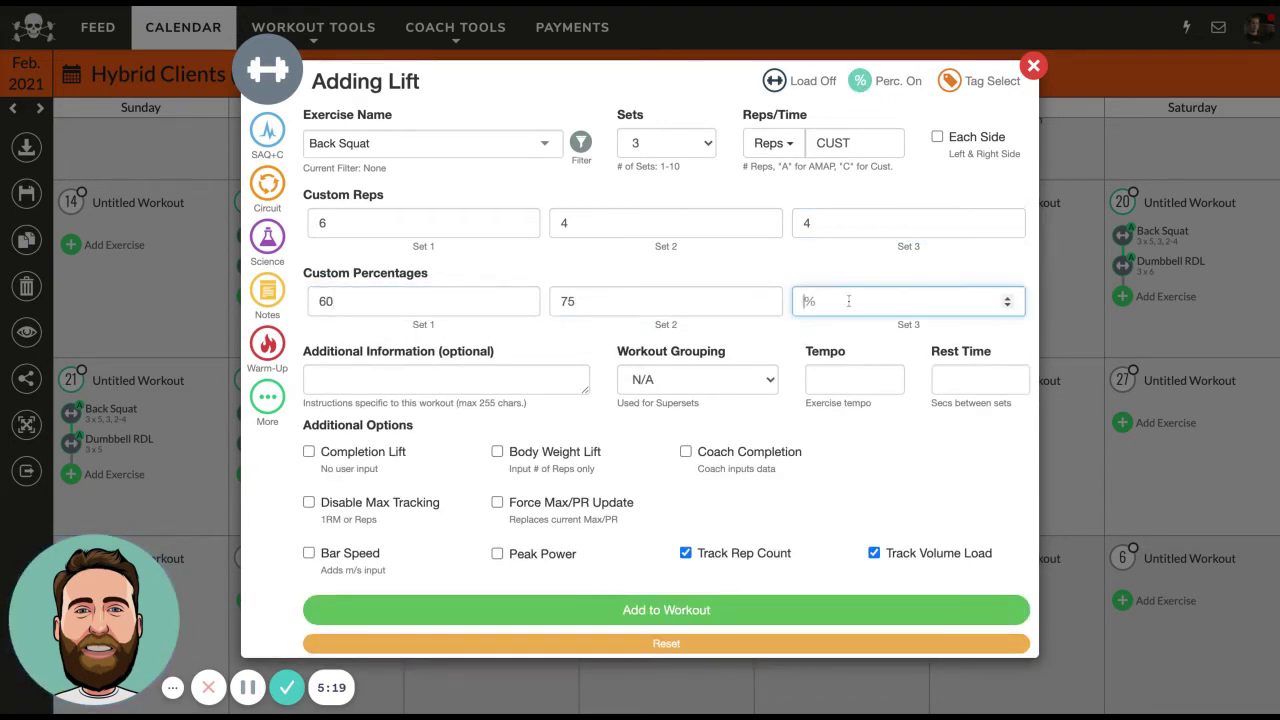
pyautogui.write('80')
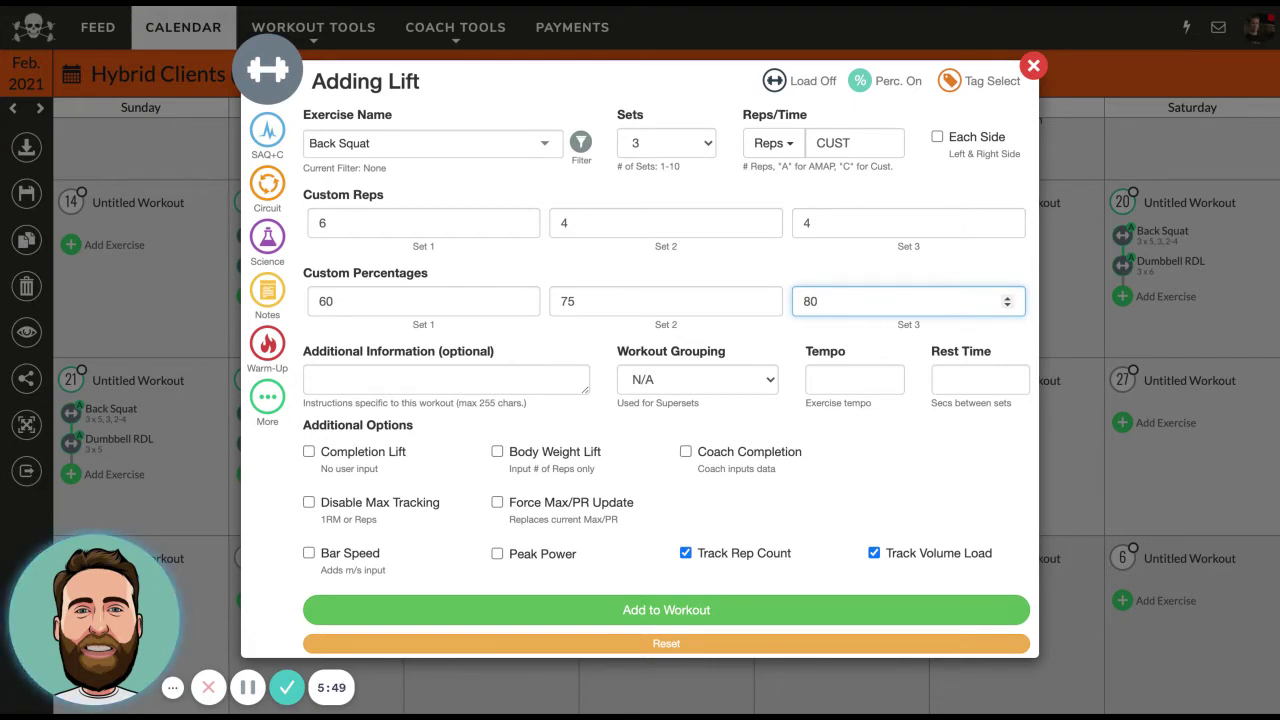
pyautogui.click(700, 610)
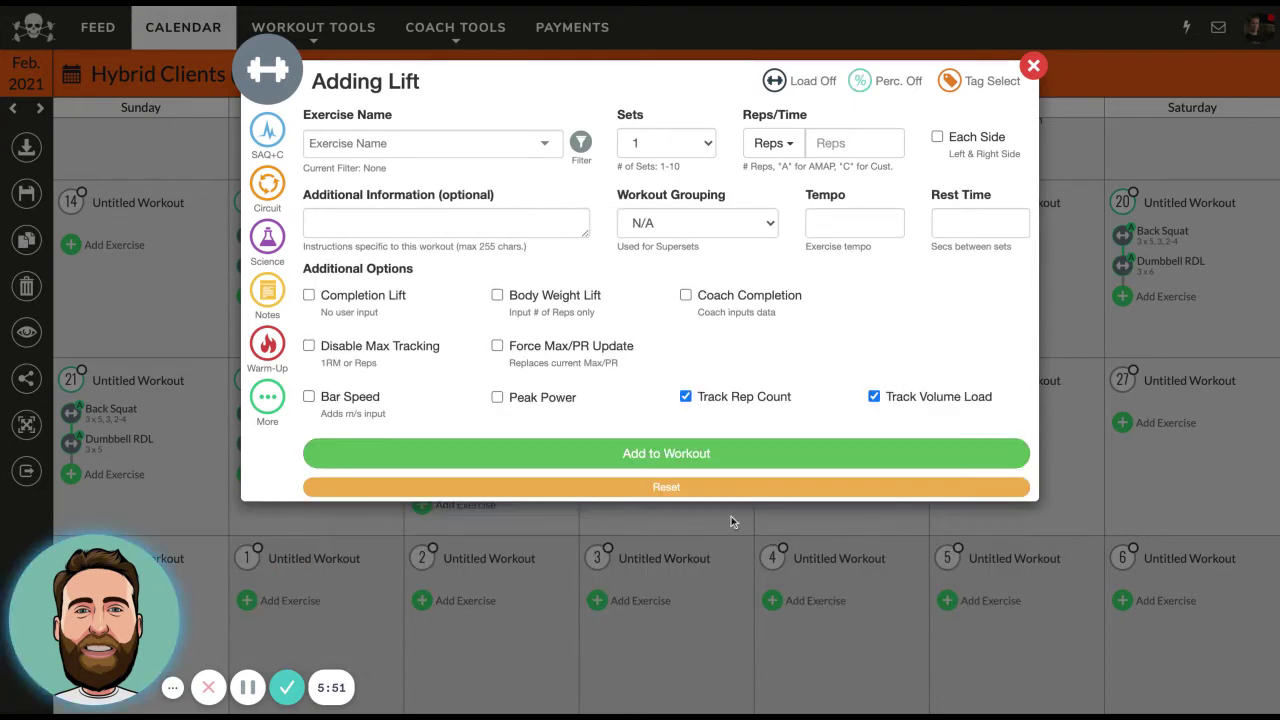
pyautogui.click(1033, 66)
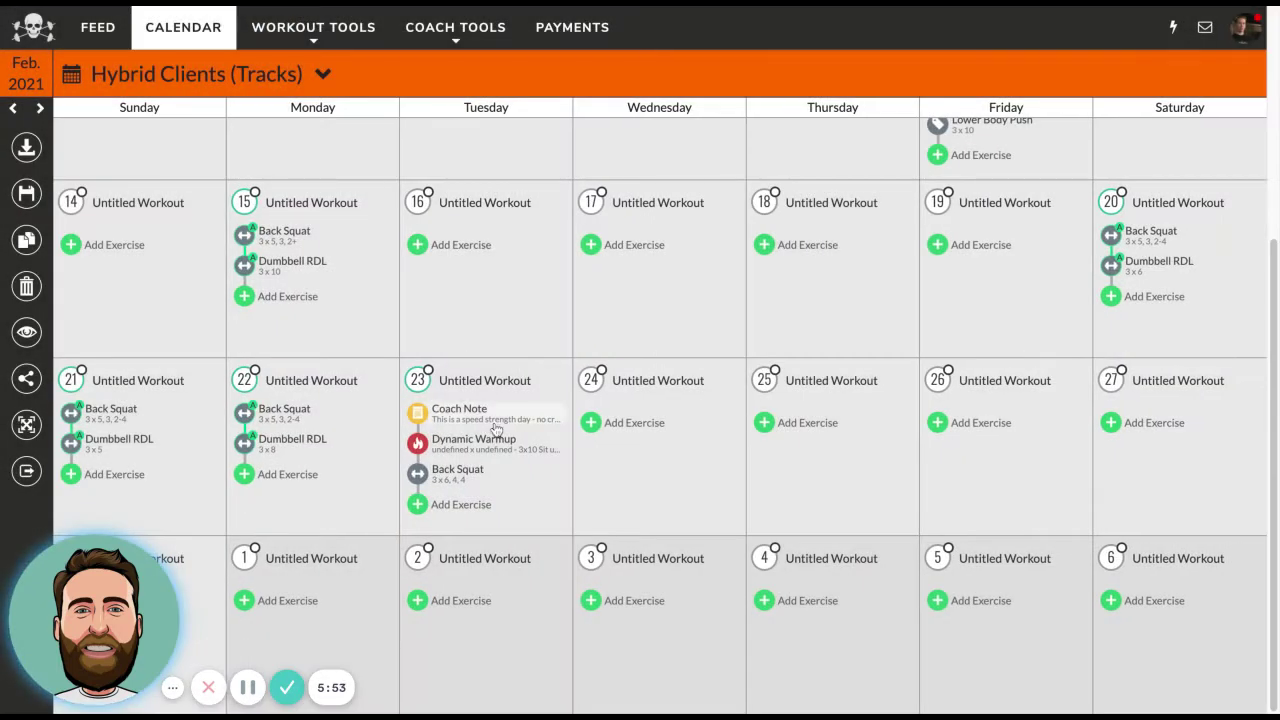
# Step: Choose Elite under Select Calendar and open its inherited Tuesday 23 Back Squat
pyautogui.click(267, 93)
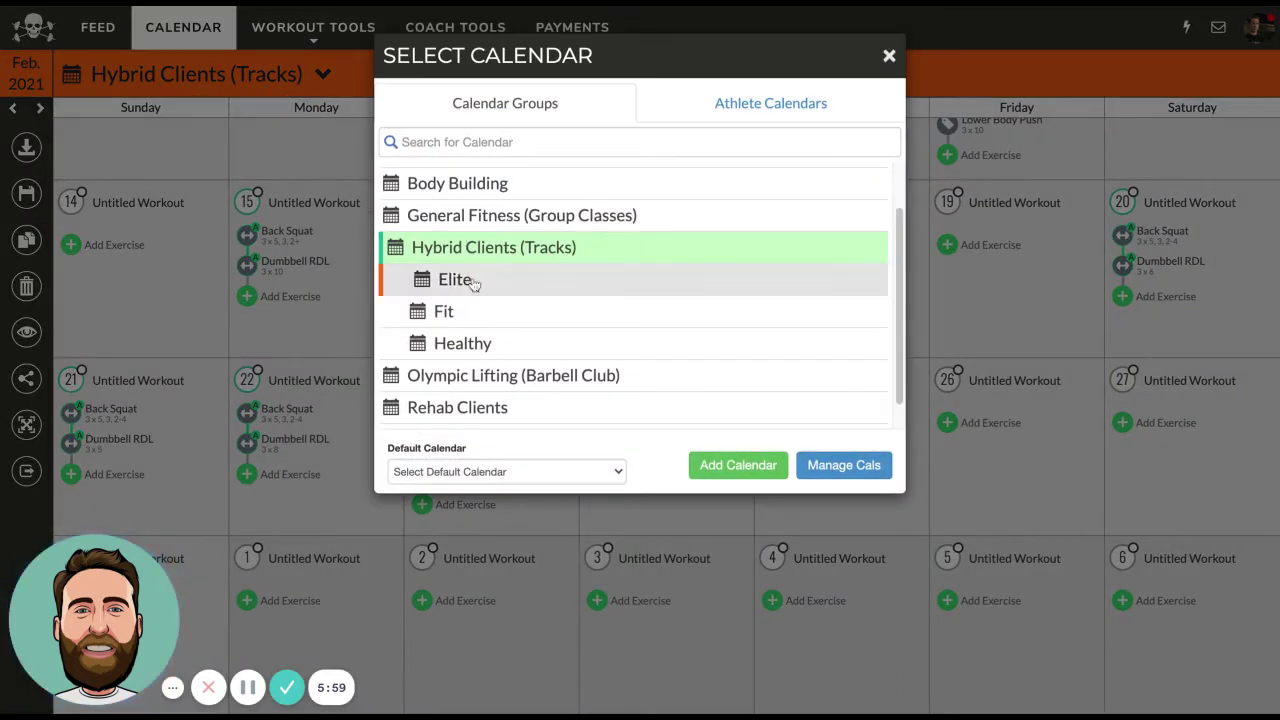
pyautogui.click(469, 287)
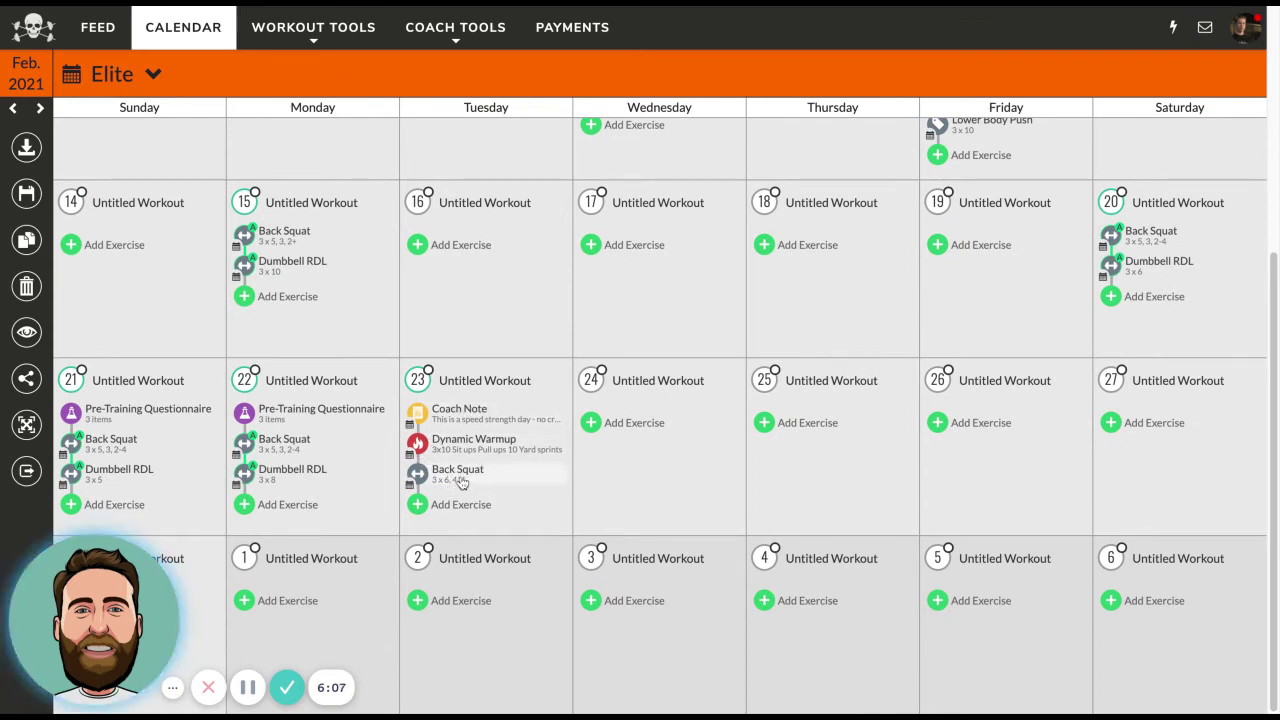
pyautogui.click(461, 482)
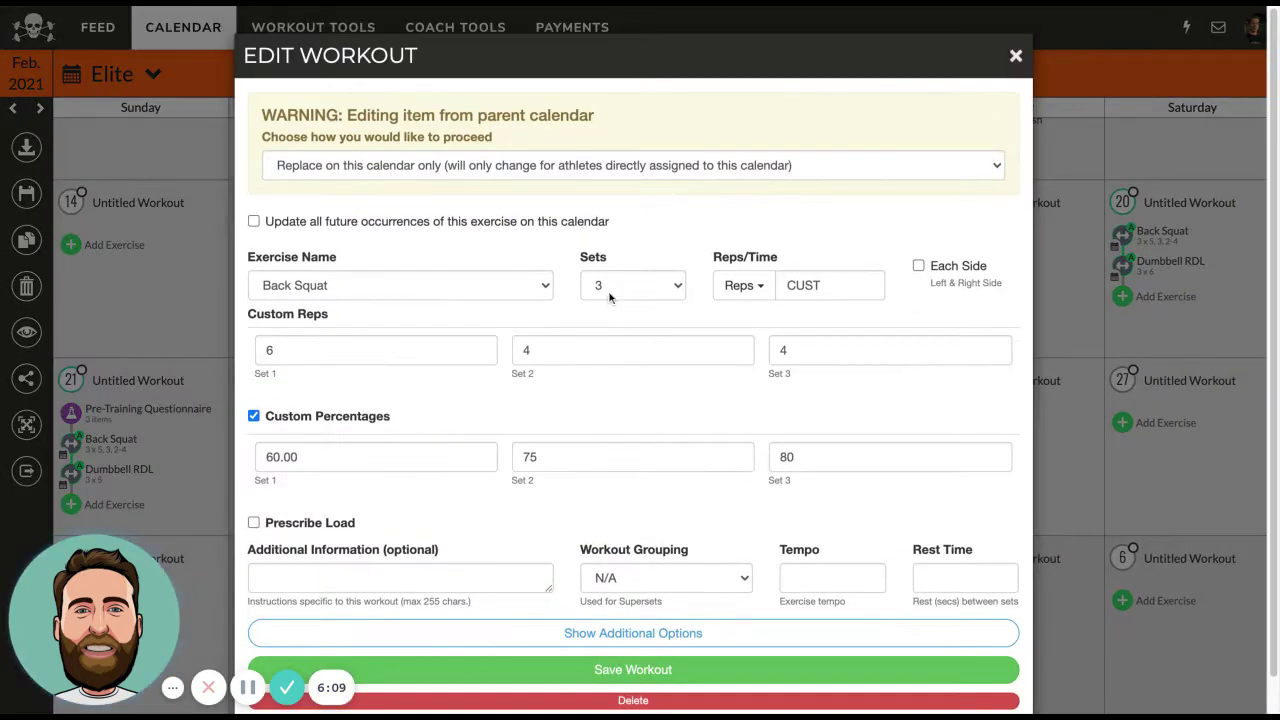
pyautogui.click(619, 290)
pyautogui.click(613, 332)
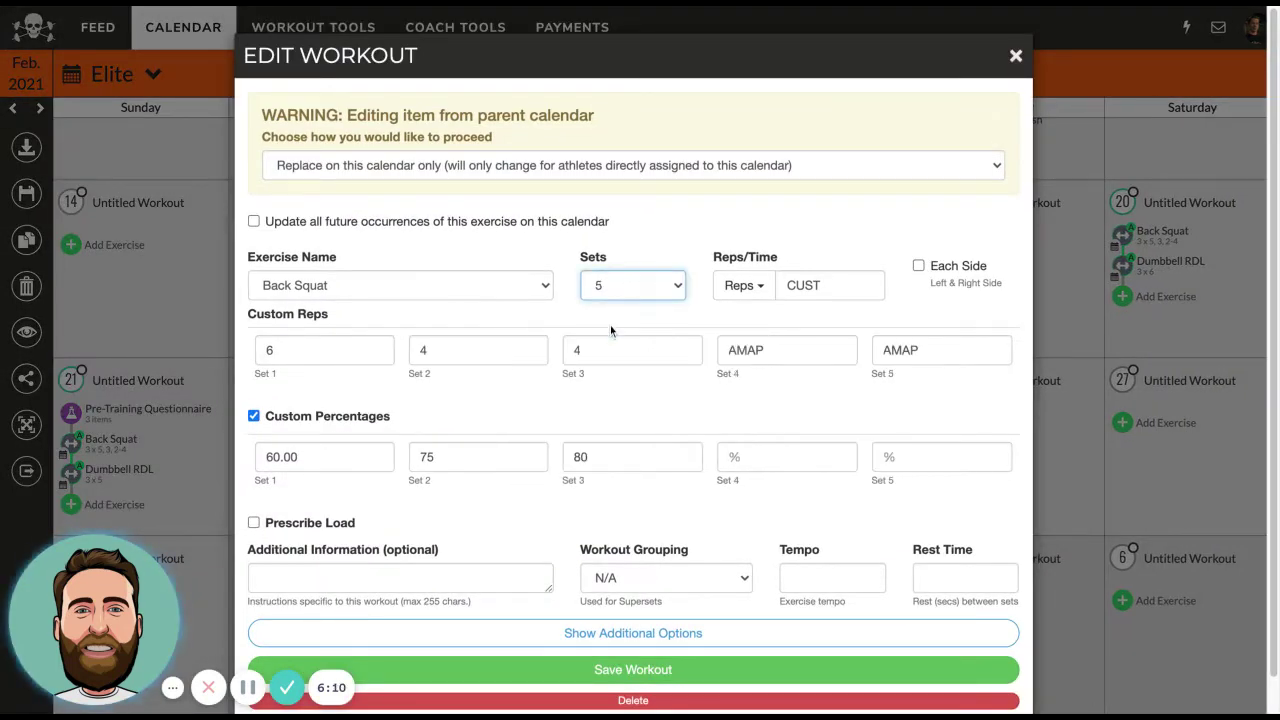
pyautogui.doubleClick(758, 348)
pyautogui.write('4')
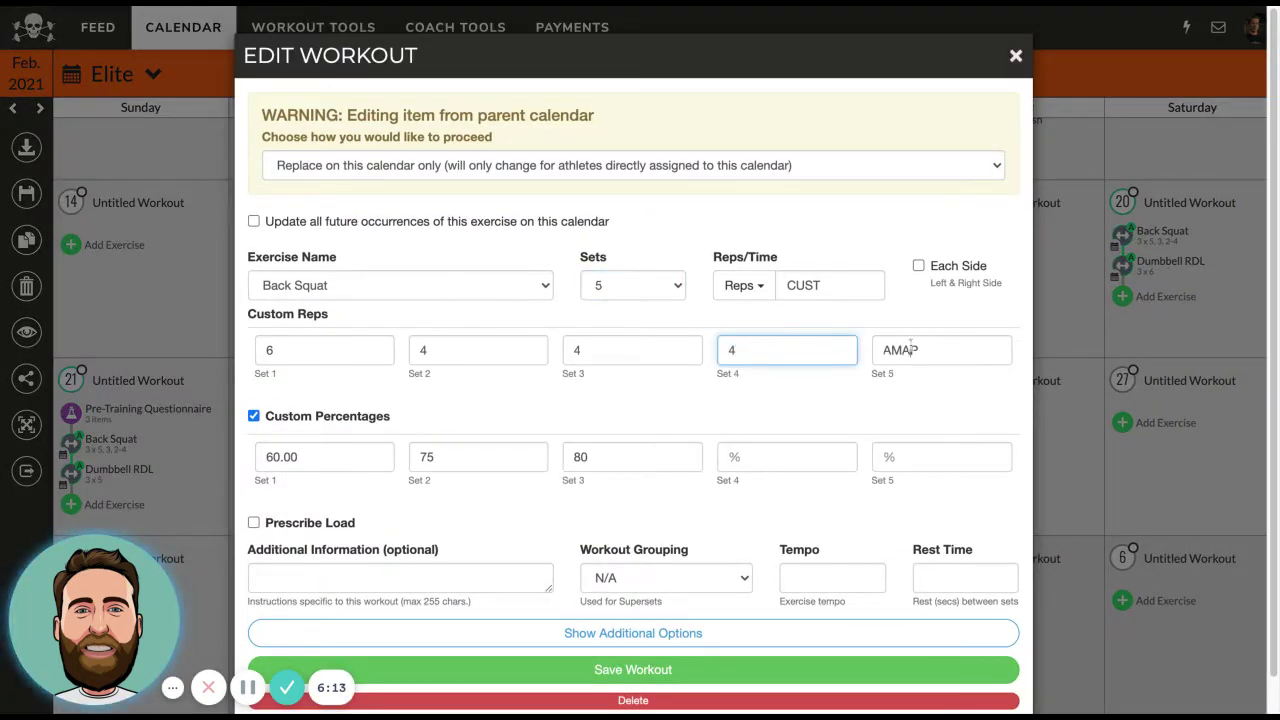
pyautogui.press('Tab')
pyautogui.write('4')
pyautogui.click(760, 450)
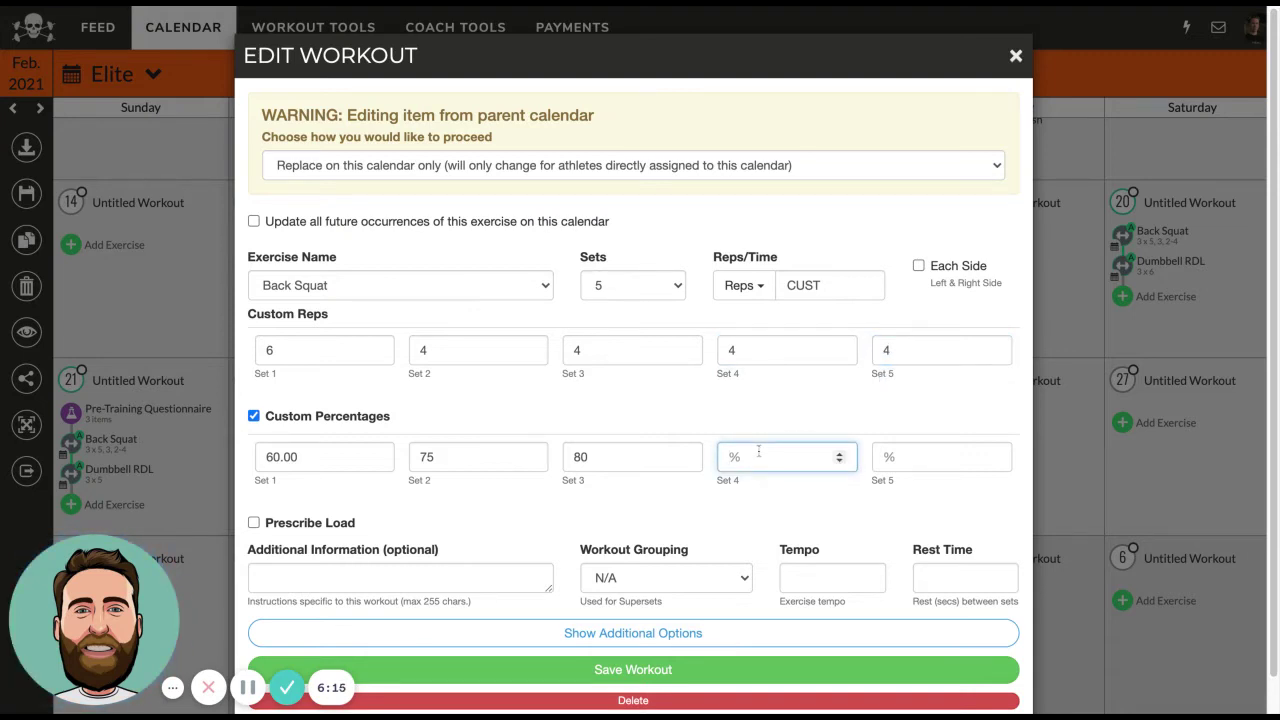
pyautogui.click(918, 453)
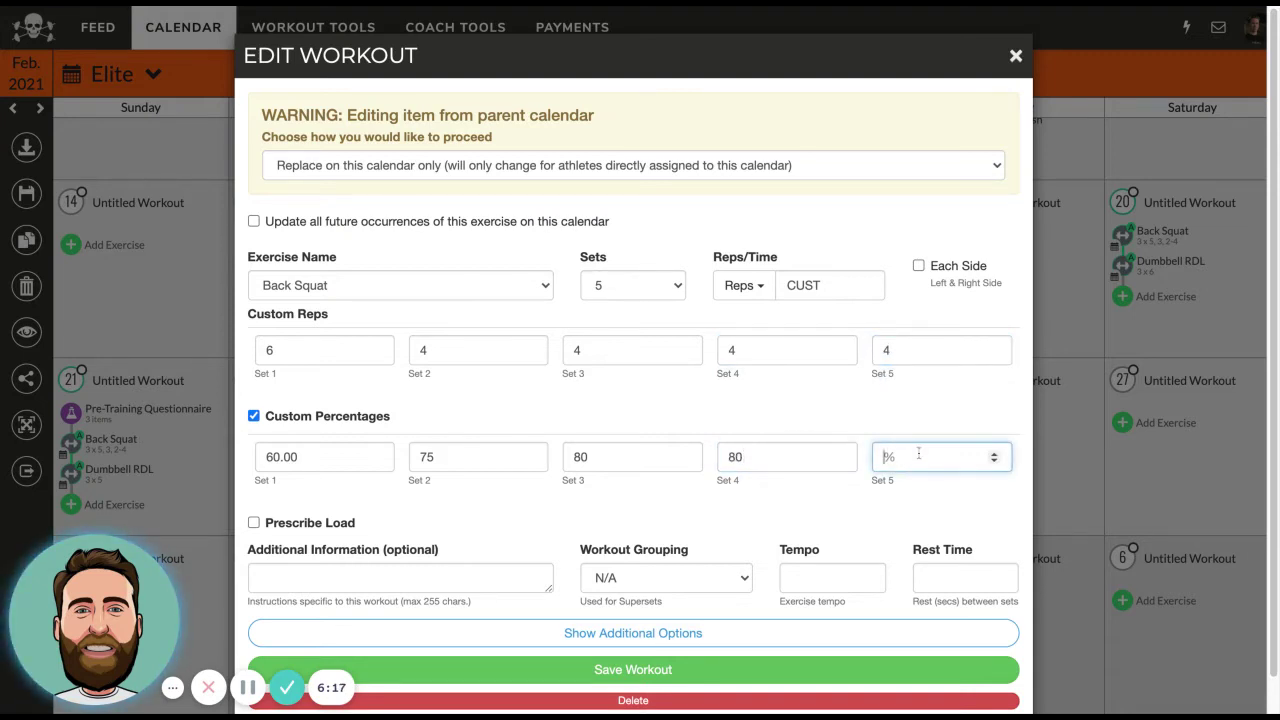
pyautogui.write('.5')
pyautogui.click(636, 670)
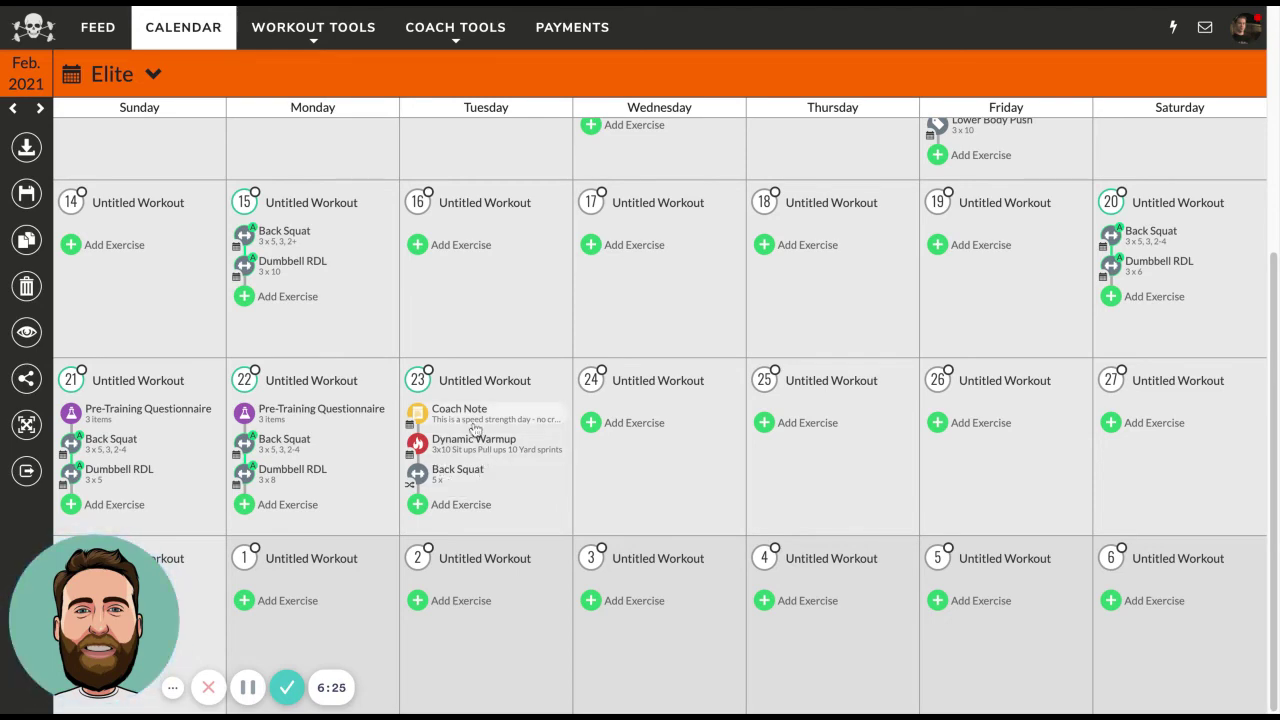
# Step: Pick the first athlete from the Athlete Calendars tab to view their individual calendar
pyautogui.click(155, 80)
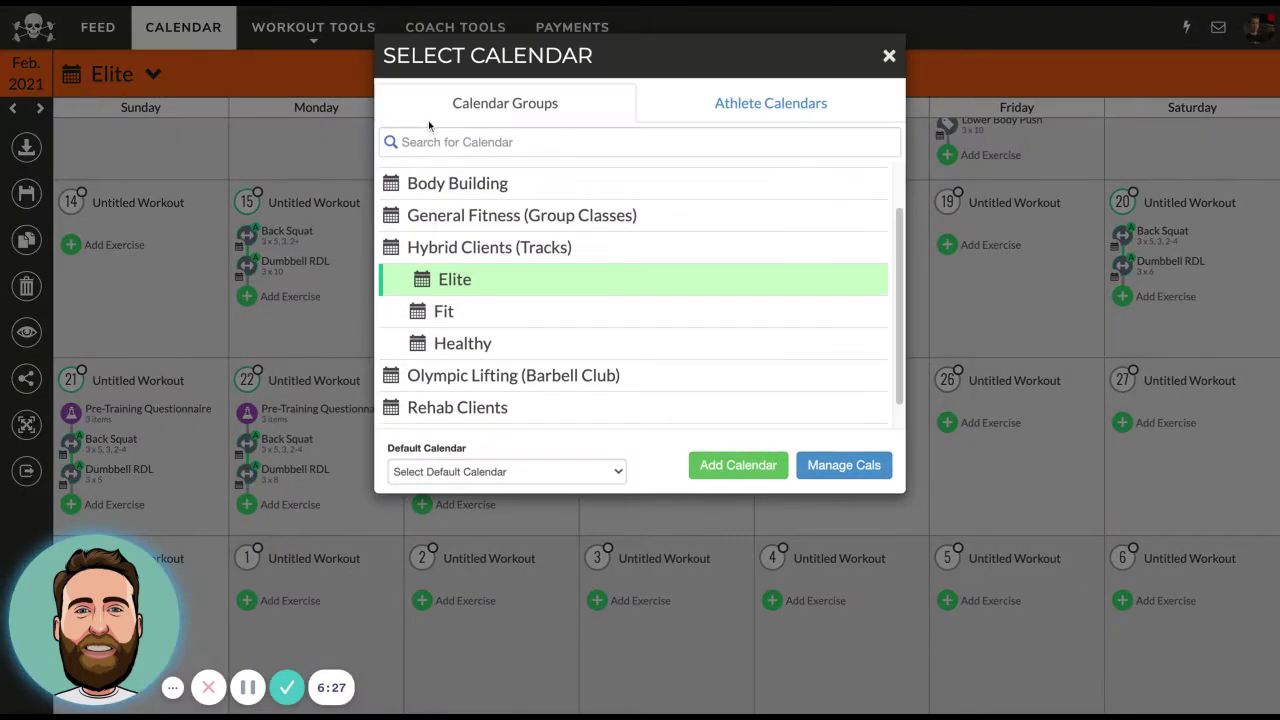
pyautogui.click(714, 106)
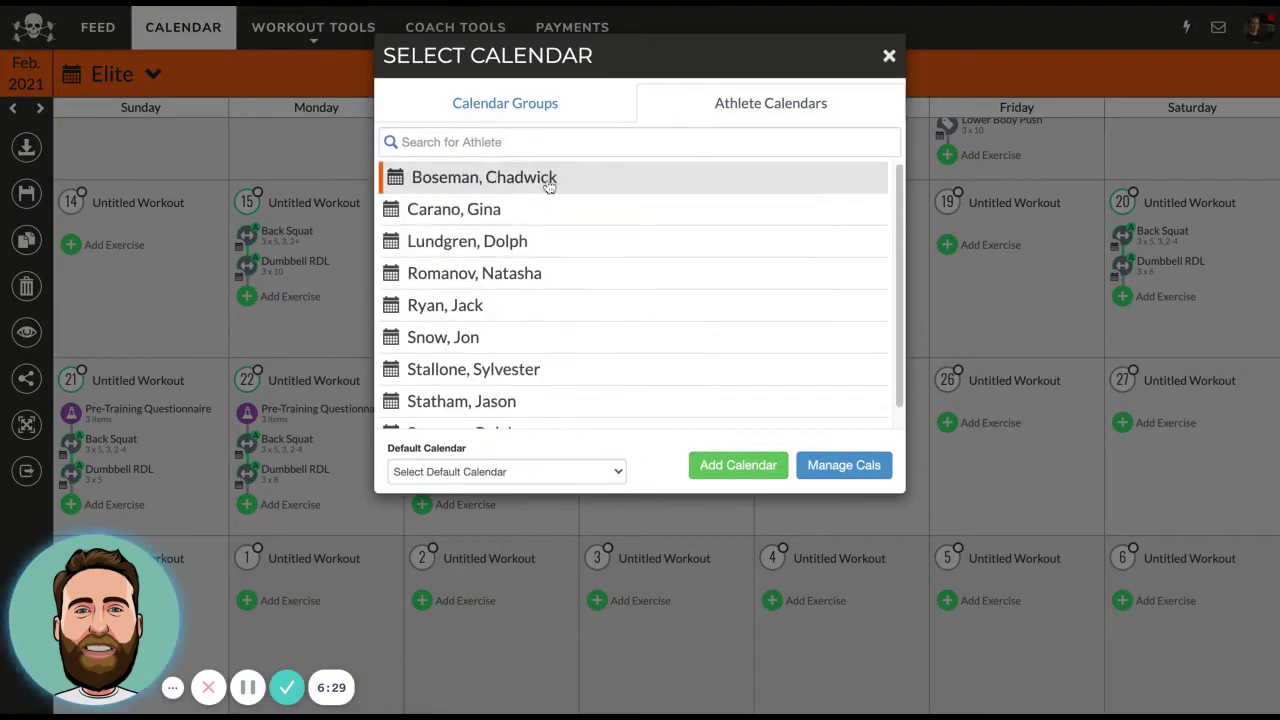
pyautogui.click(508, 178)
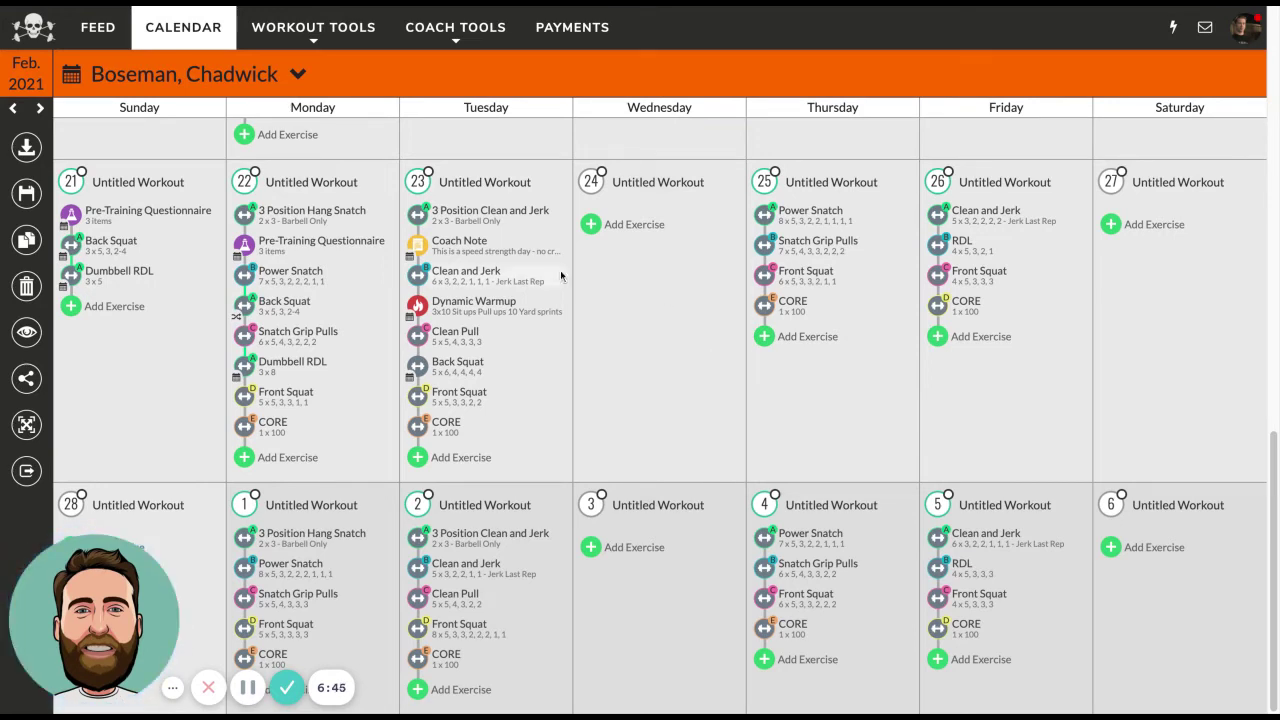
pyautogui.click(341, 40)
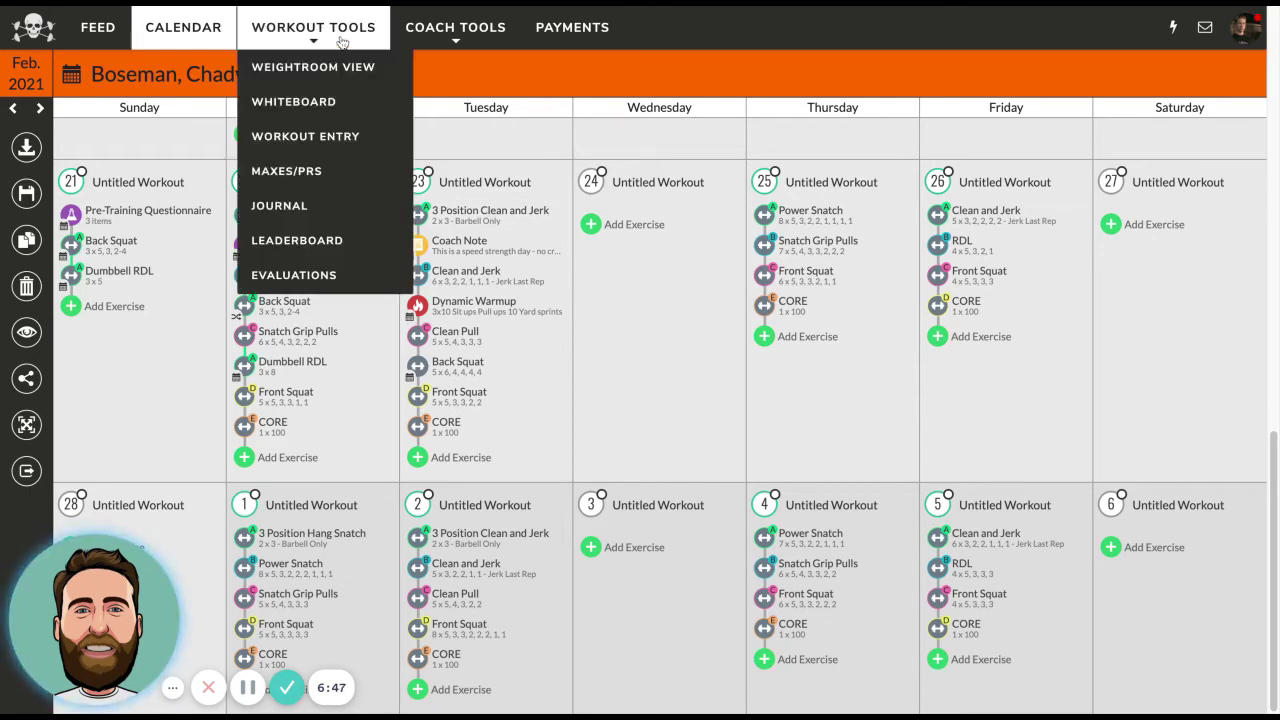
# Step: Open Workout Entry for the first athlete's Feb. 23 workout and open its exercise cards
pyautogui.click(340, 136)
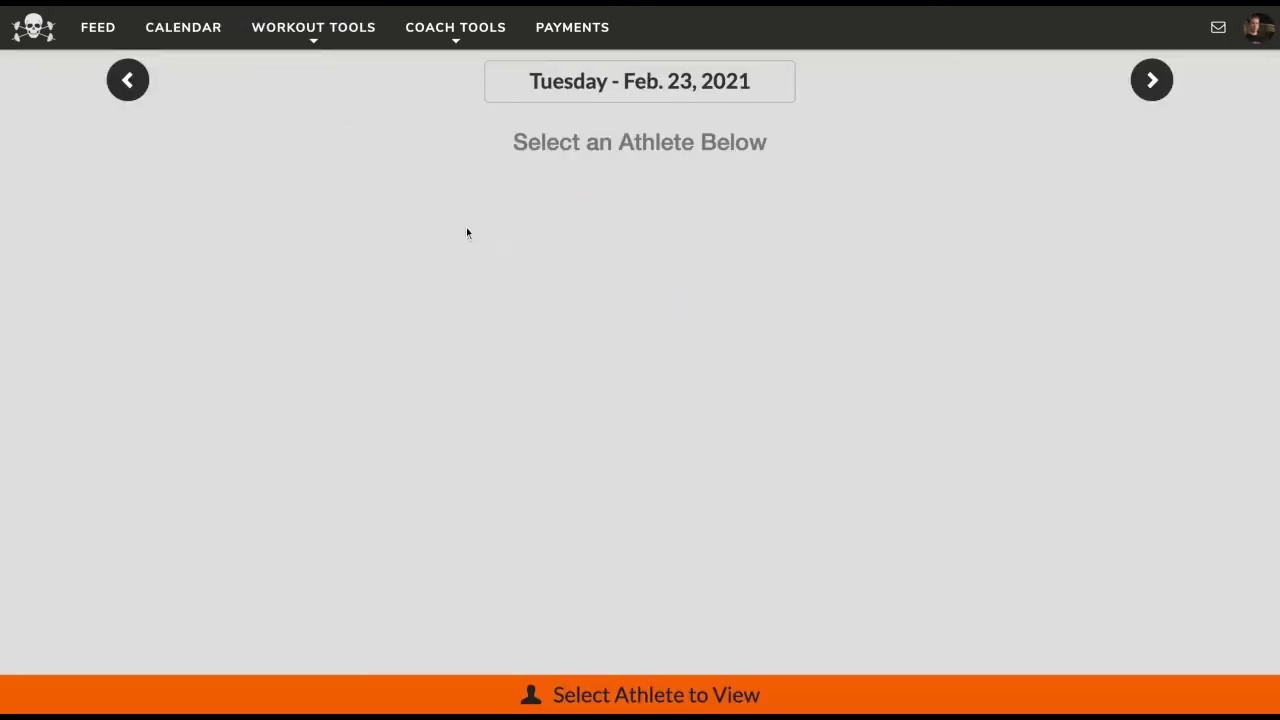
pyautogui.click(614, 692)
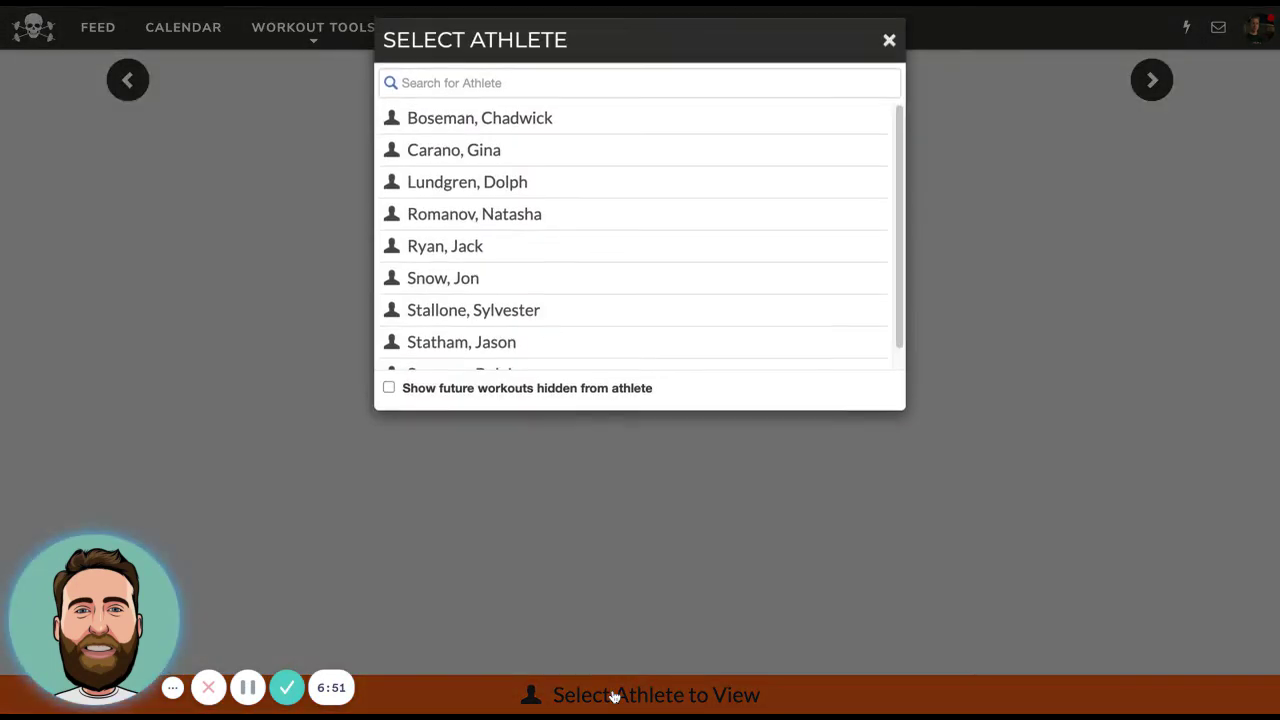
pyautogui.click(522, 144)
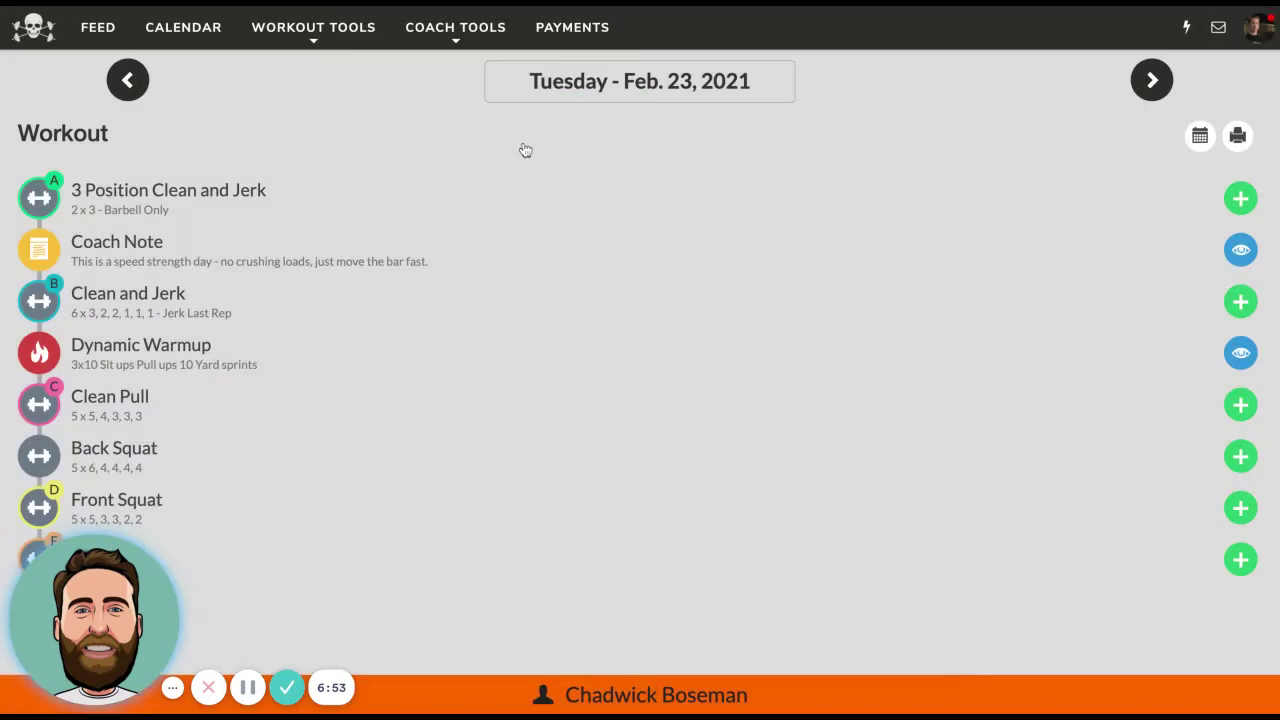
pyautogui.click(319, 203)
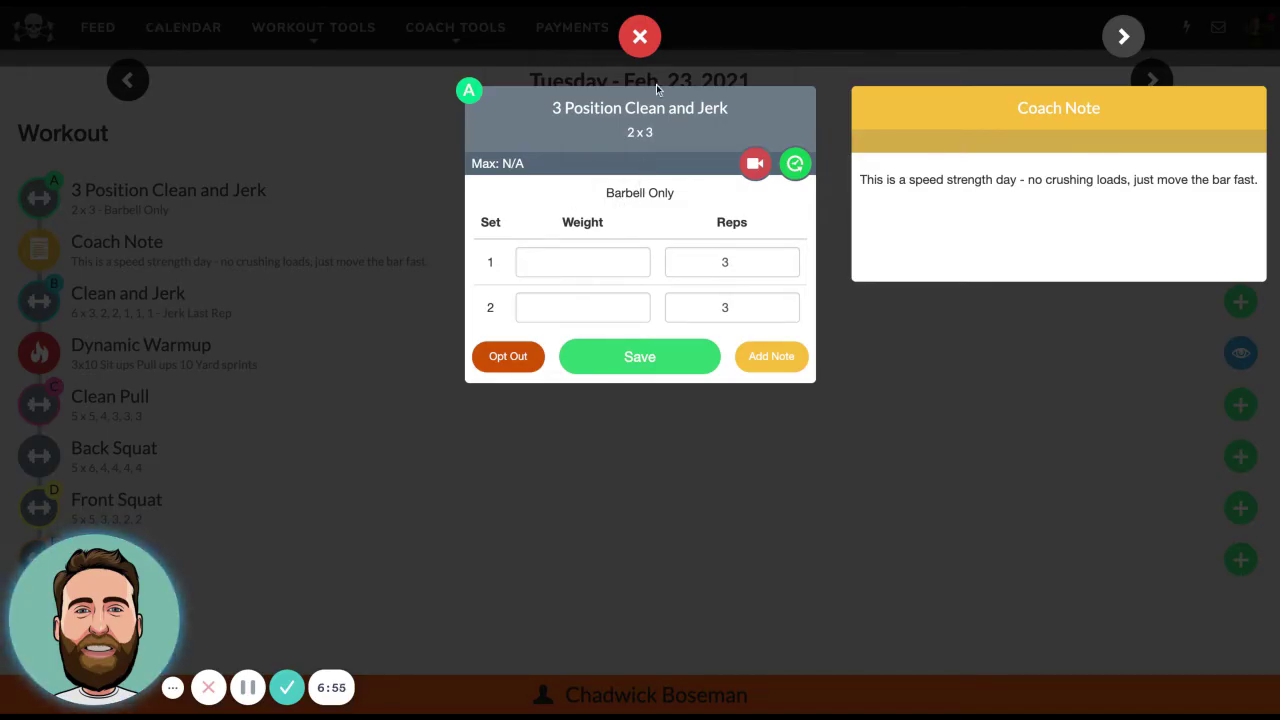
# Step: Review the Clean and Jerk card's demonstration video and lift history, then close the cards
pyautogui.click(1121, 38)
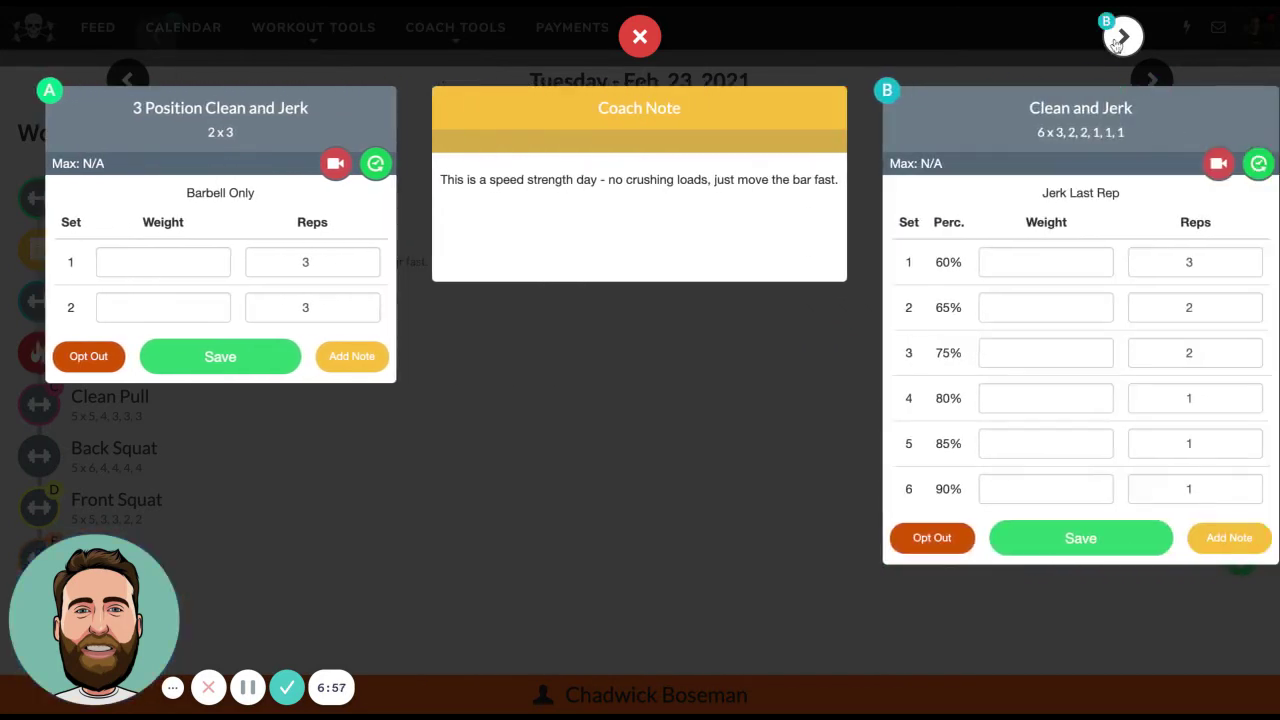
pyautogui.click(1121, 38)
pyautogui.click(771, 163)
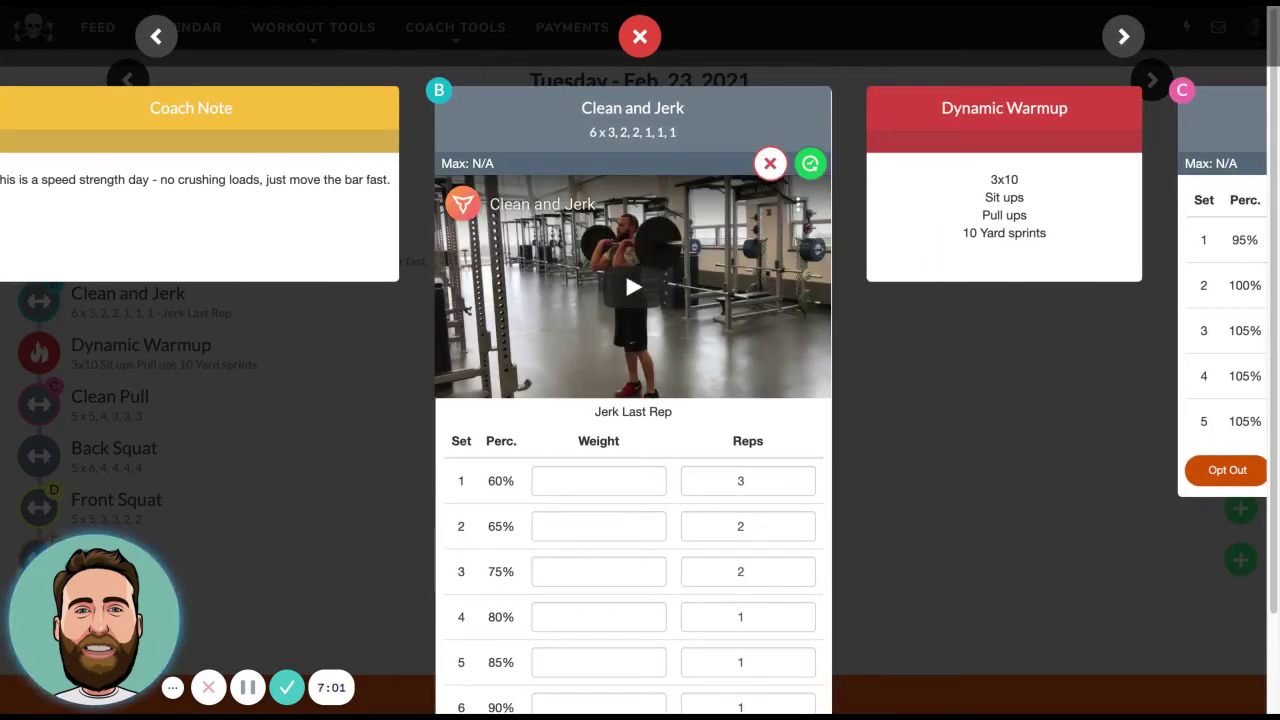
pyautogui.click(771, 163)
pyautogui.click(811, 164)
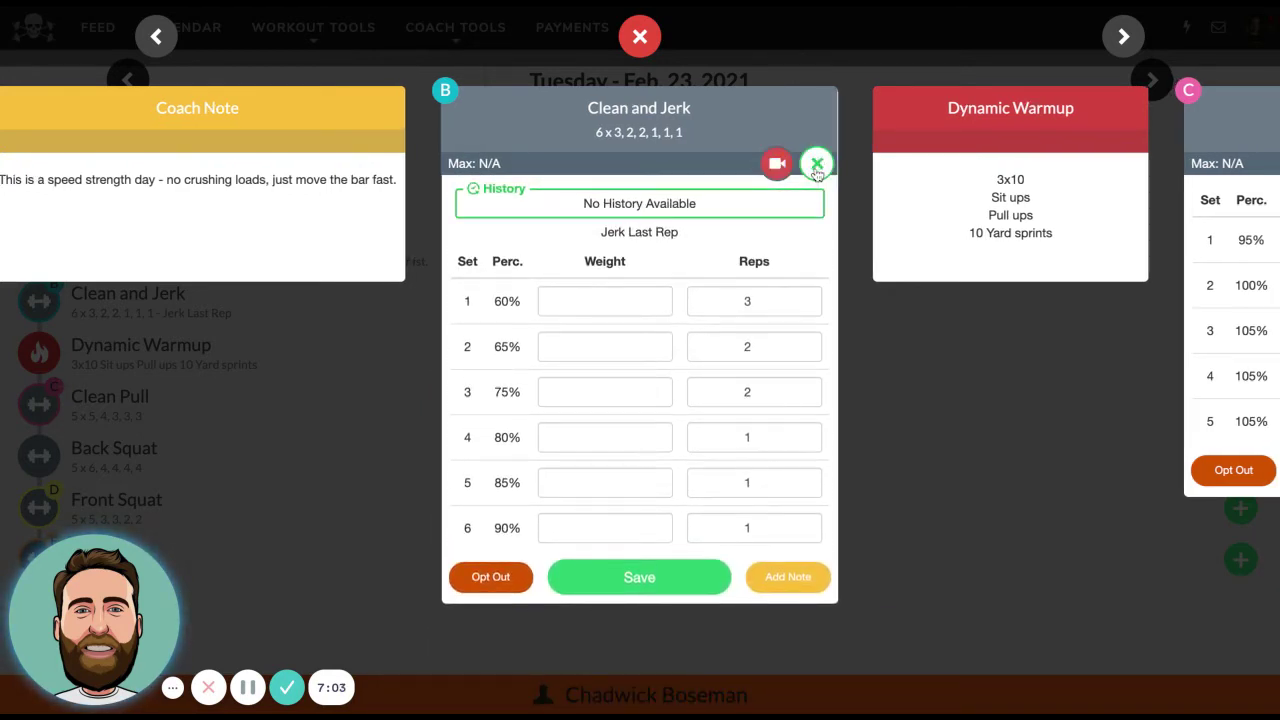
pyautogui.click(817, 163)
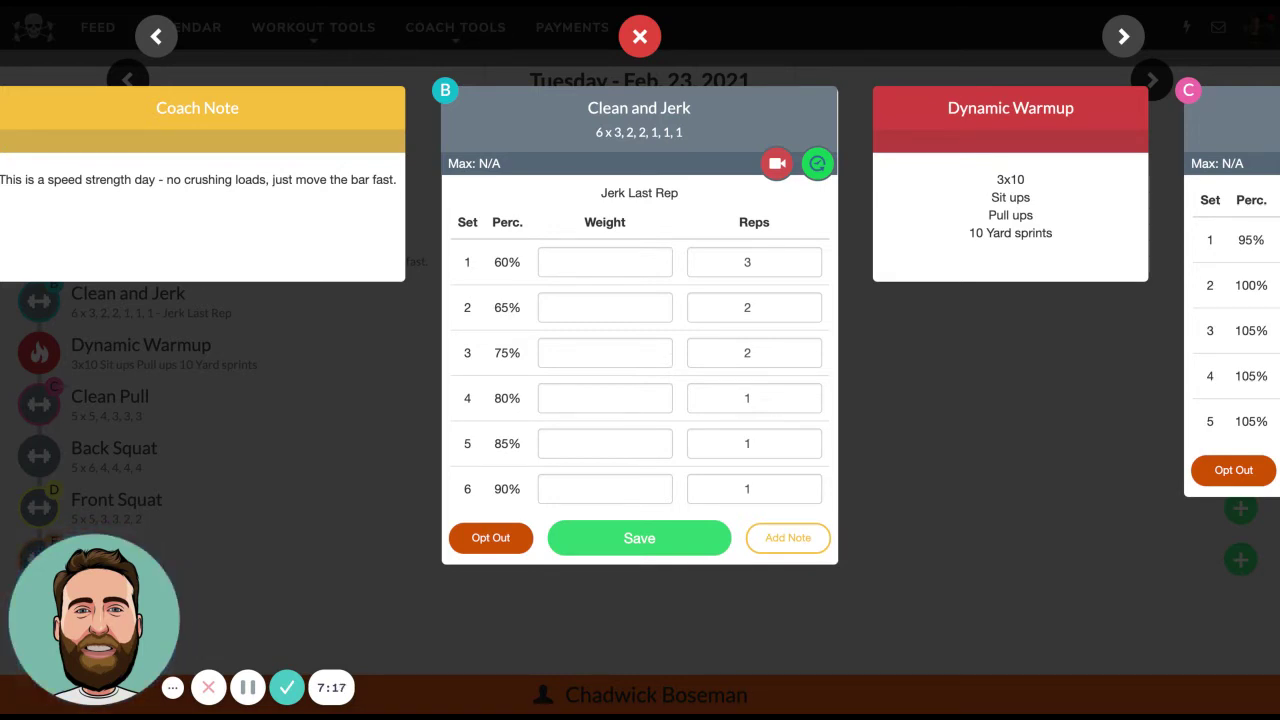
pyautogui.click(640, 37)
pyautogui.click(313, 27)
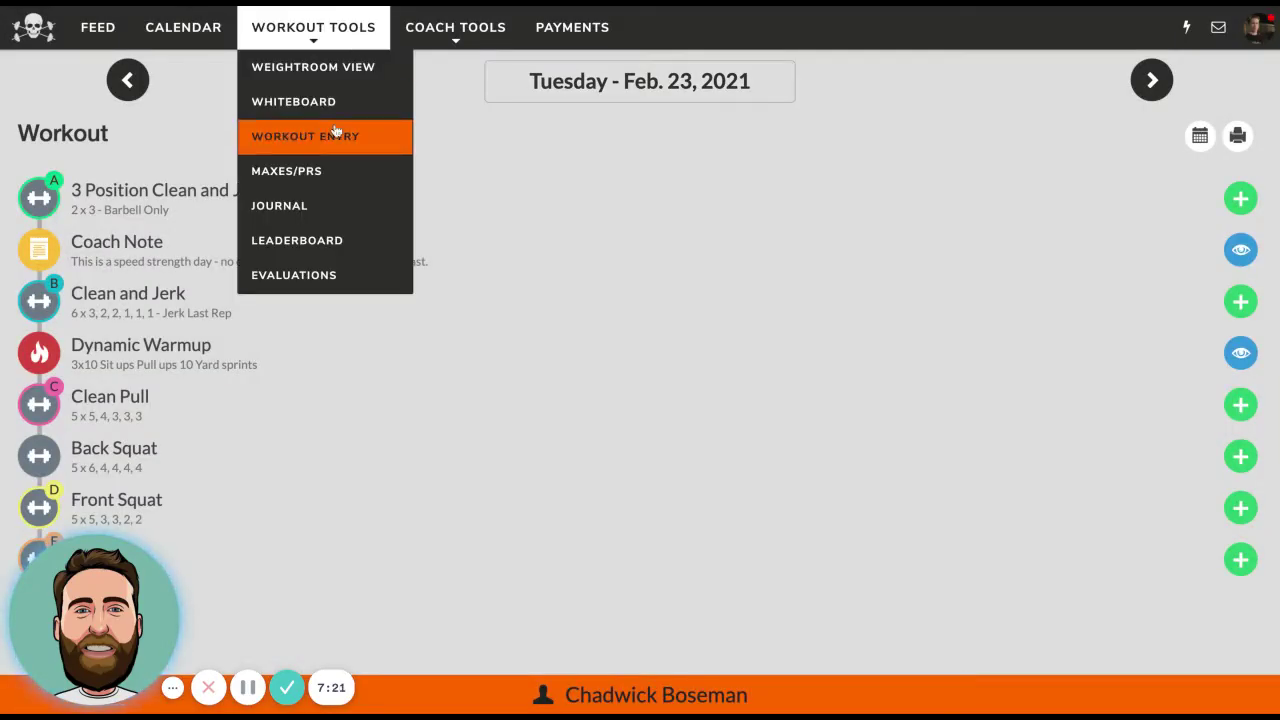
# Step: Open the Journal and switch the Athletes filter to All Athletes
pyautogui.click(324, 210)
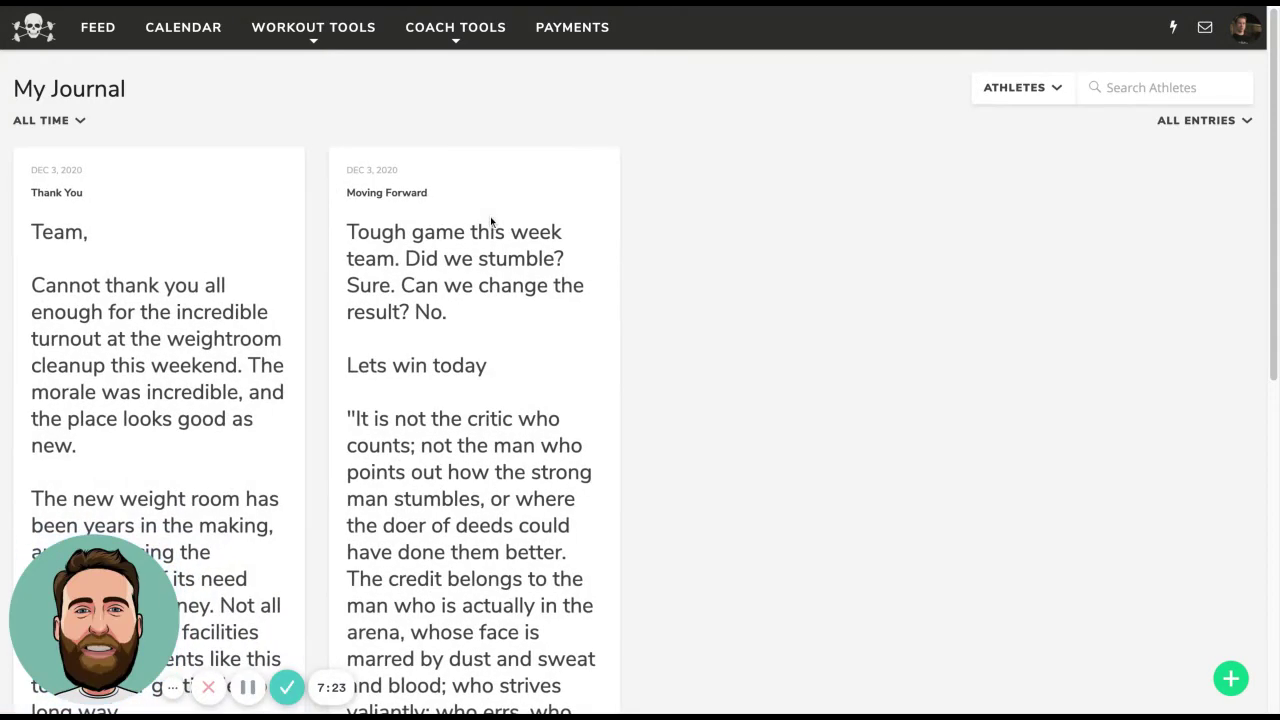
pyautogui.click(1137, 88)
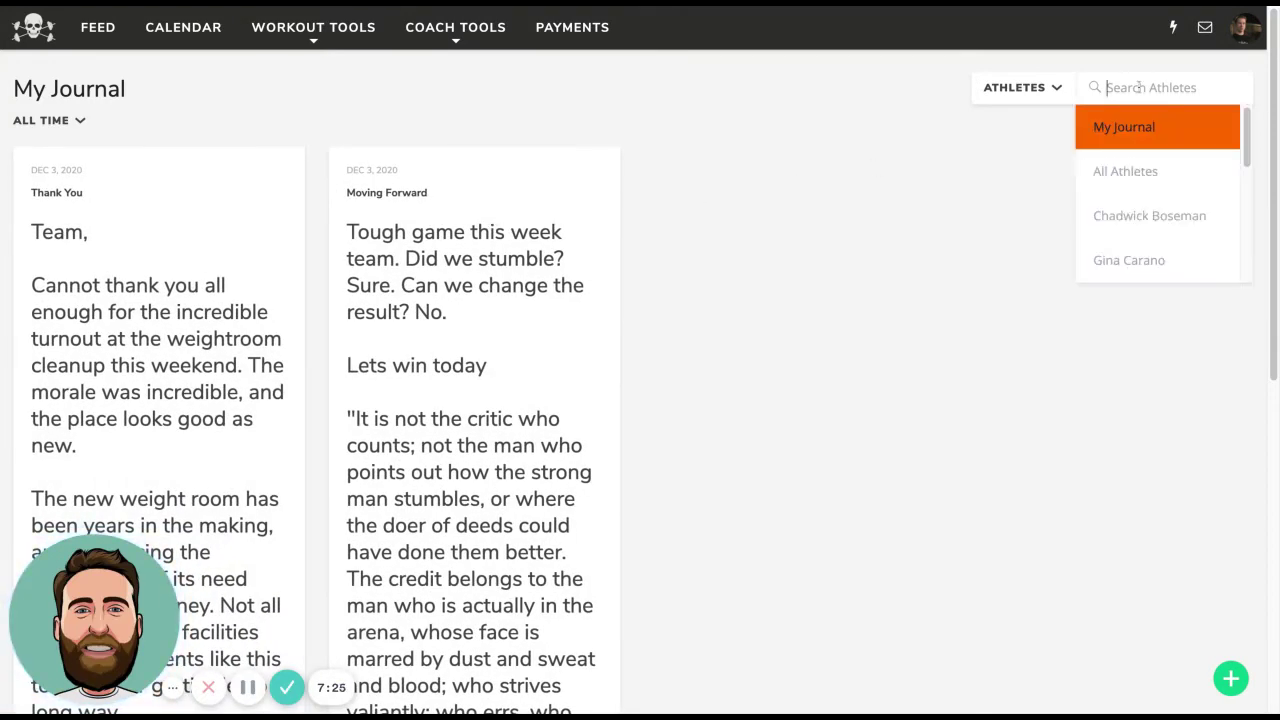
pyautogui.click(1134, 166)
pyautogui.scroll(-2, 628, 272)
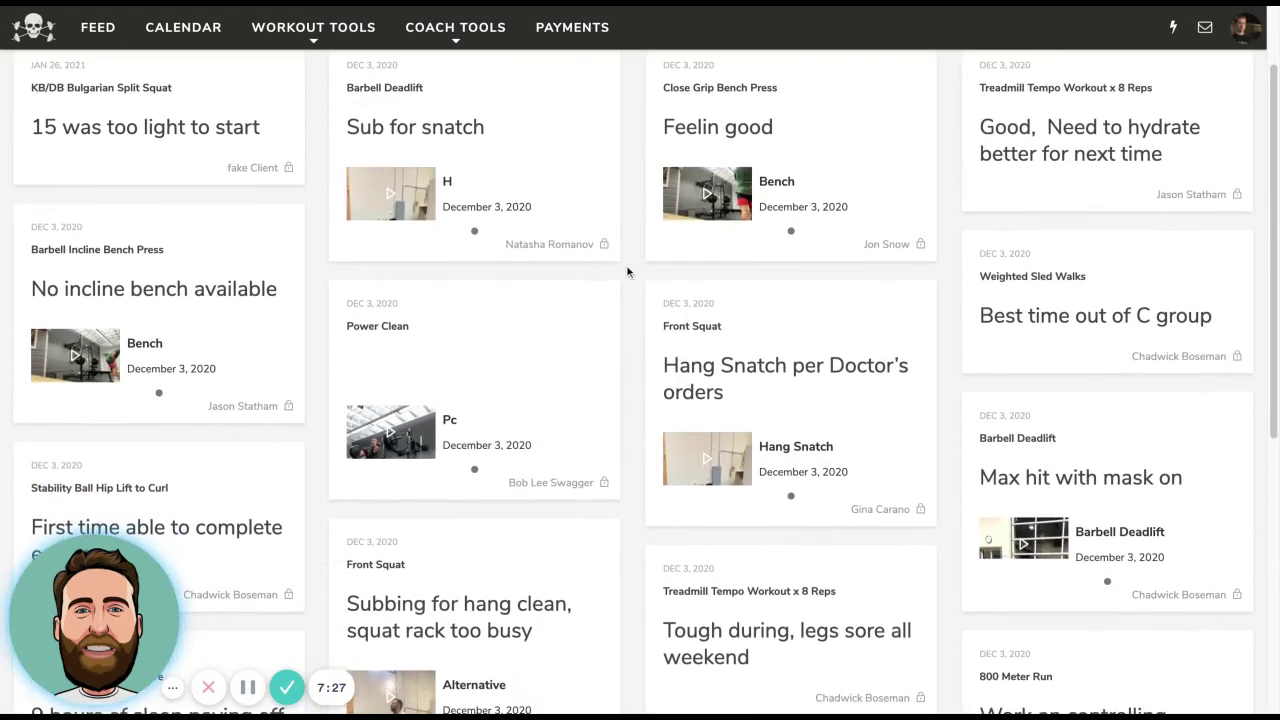
# Step: Play the Bench journal video, skip ahead, close it, and return to the Team Feed
pyautogui.click(707, 206)
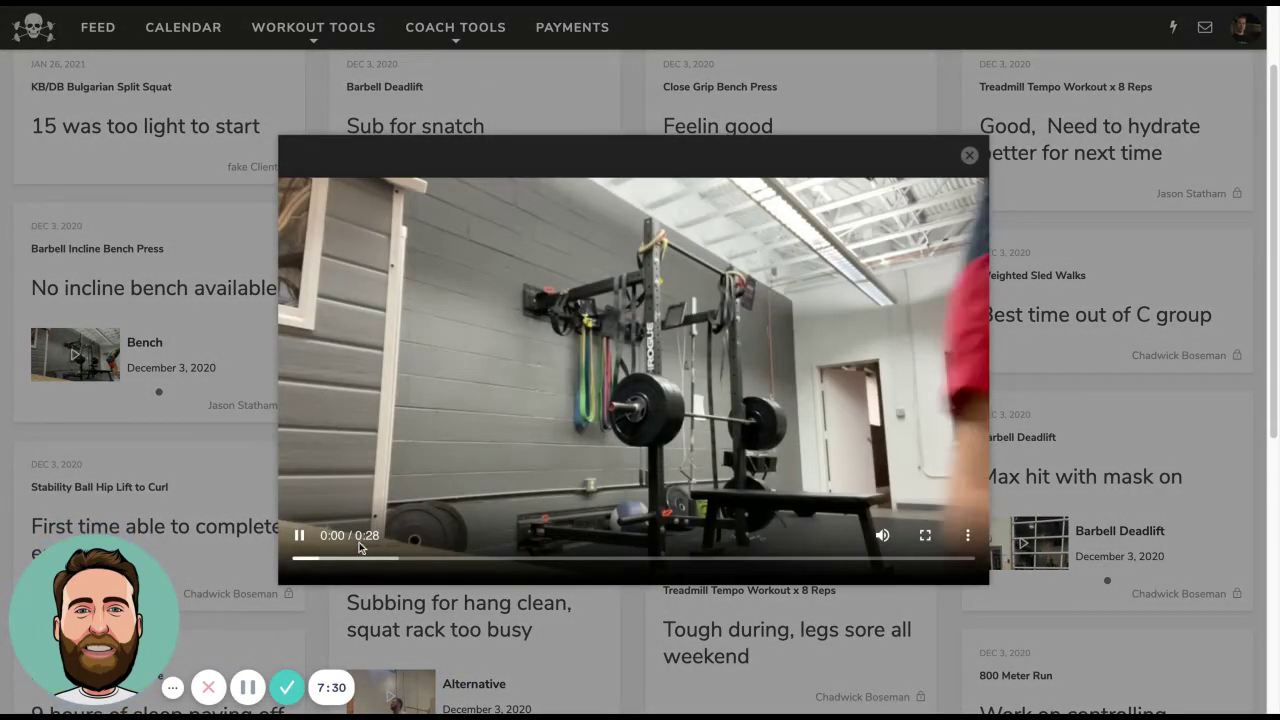
pyautogui.moveTo(362, 547); pyautogui.dragTo(632, 560)
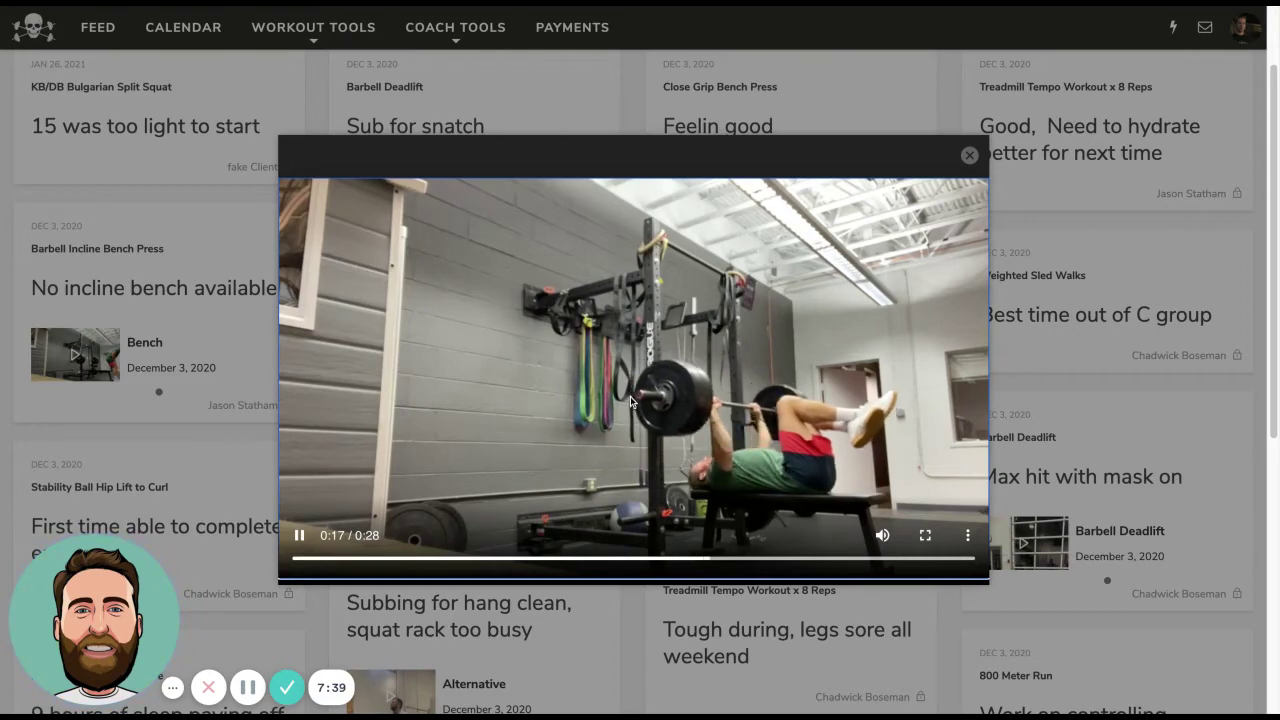
pyautogui.click(969, 155)
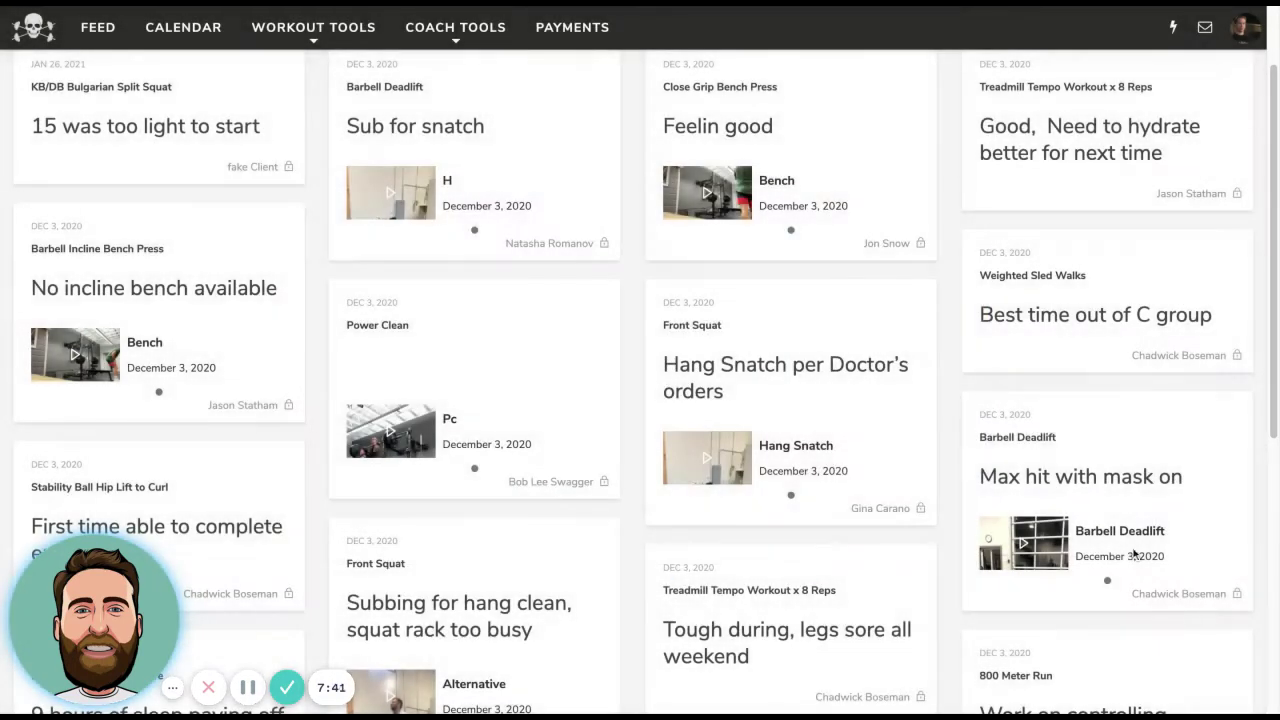
pyautogui.scroll(2, 1076, 489)
pyautogui.scroll(2, 1076, 489)
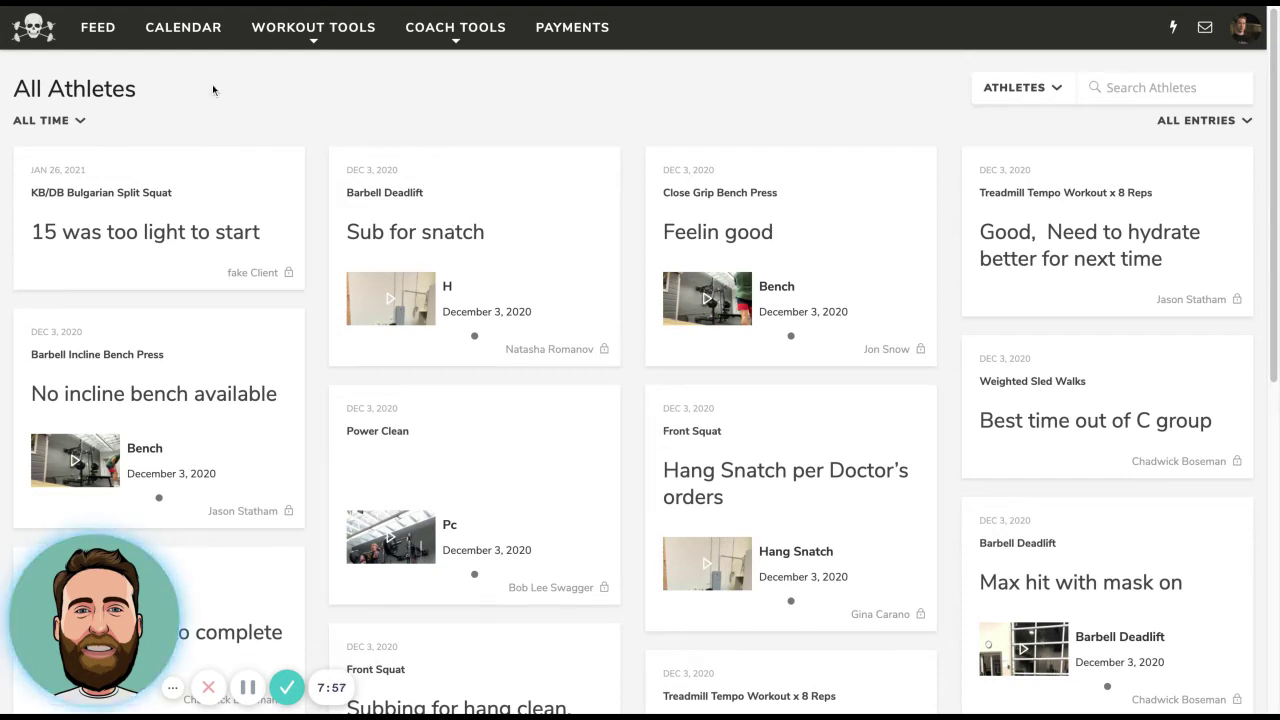
pyautogui.click(106, 42)
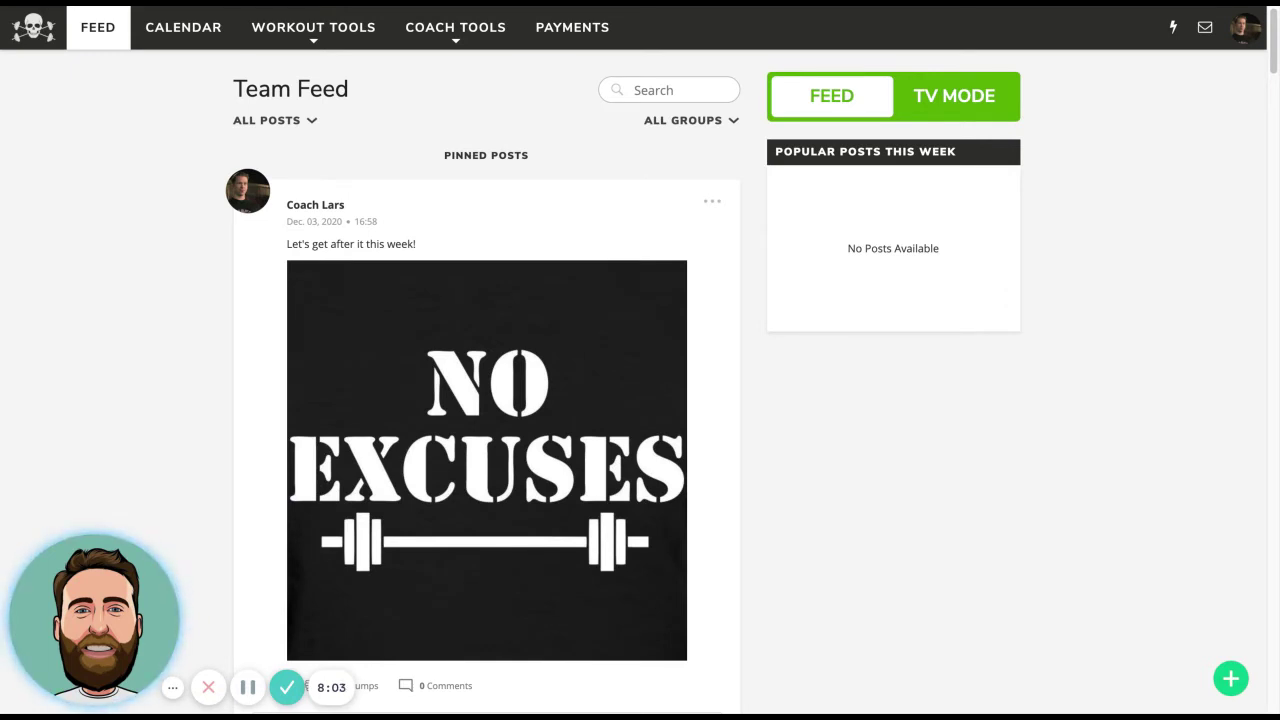
# Step: Scroll past the pinned "Let's get after it this week!" post to recent athlete video posts
pyautogui.scroll(-2, 594, 329)
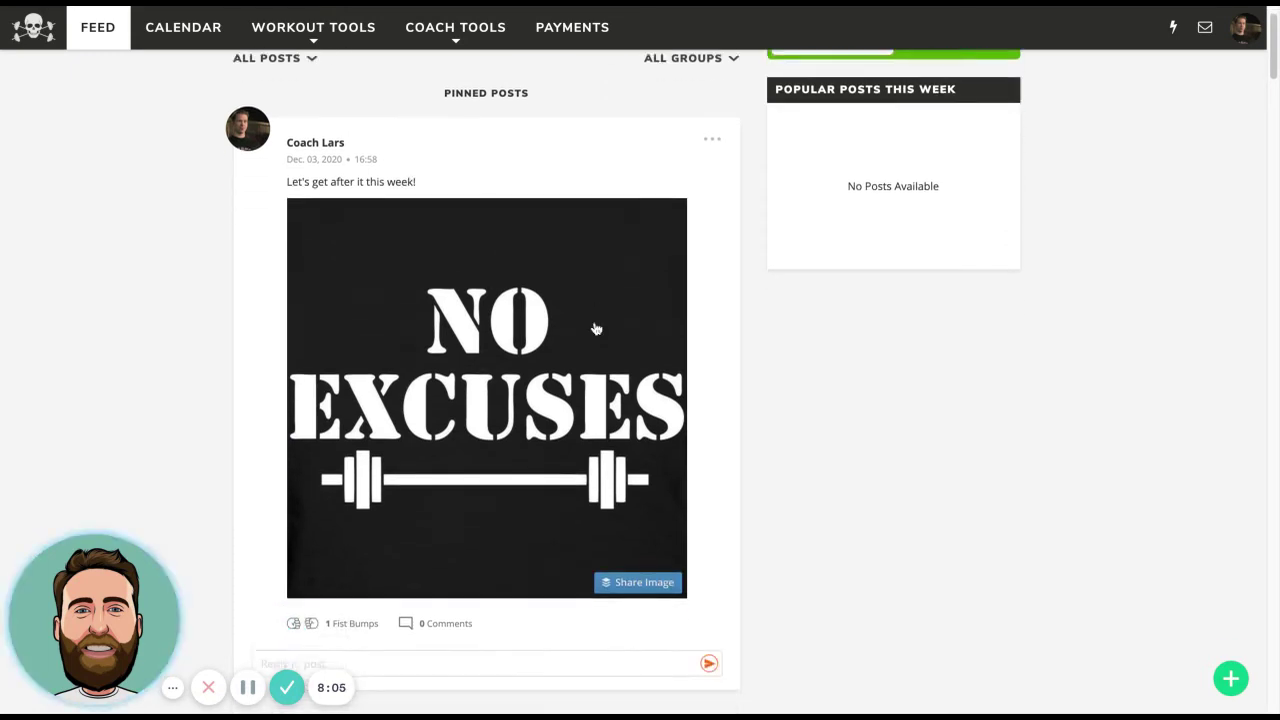
pyautogui.scroll(-5, 486, 380)
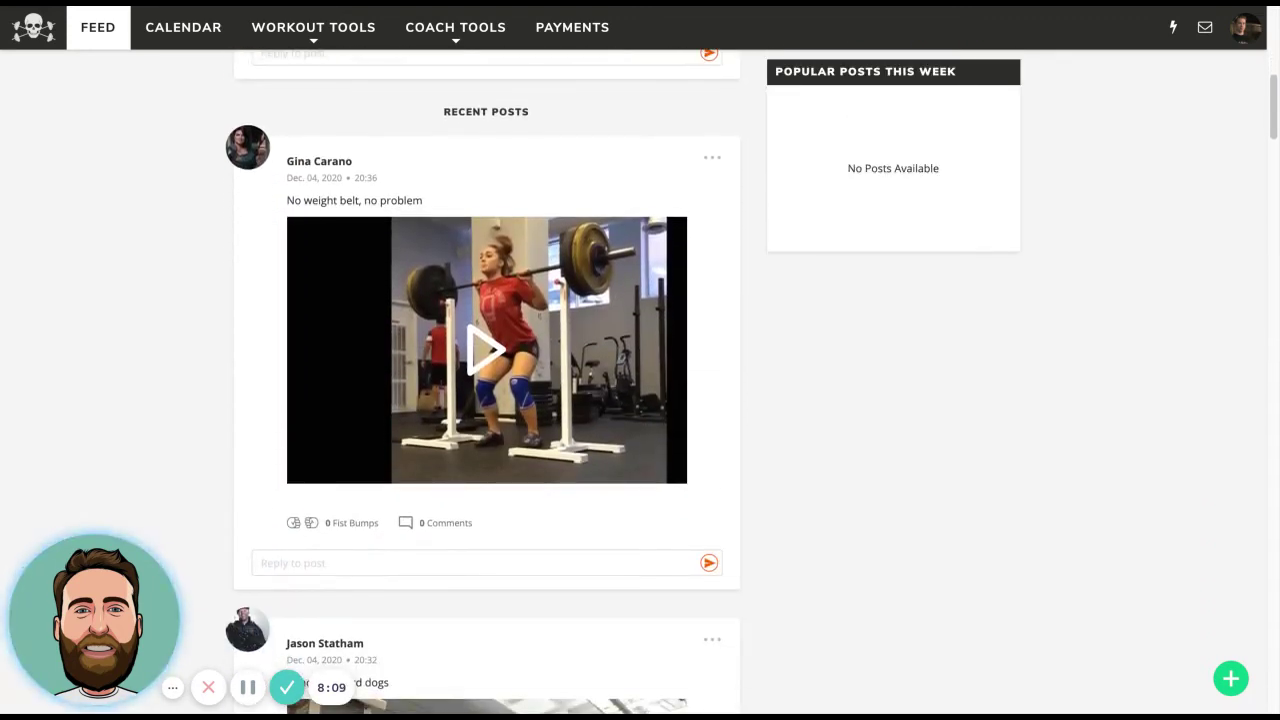
pyautogui.scroll(1, 486, 380)
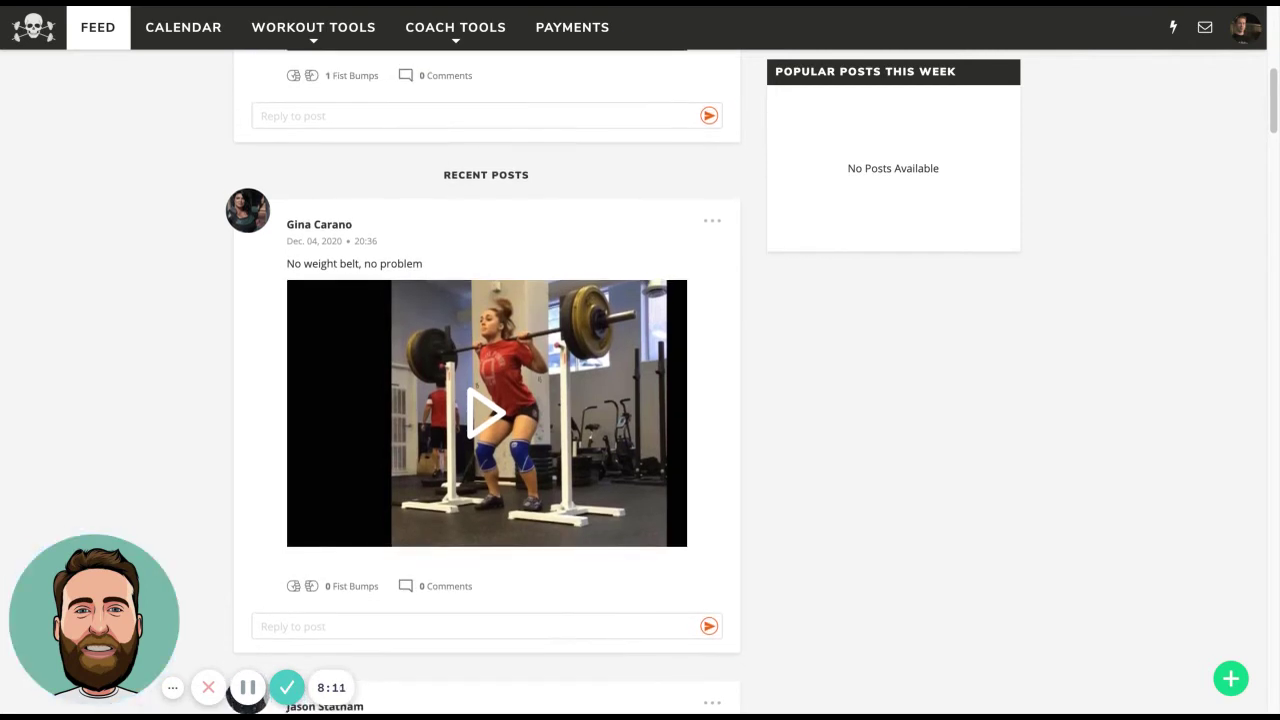
pyautogui.scroll(-4, 486, 380)
pyautogui.scroll(-1, 486, 380)
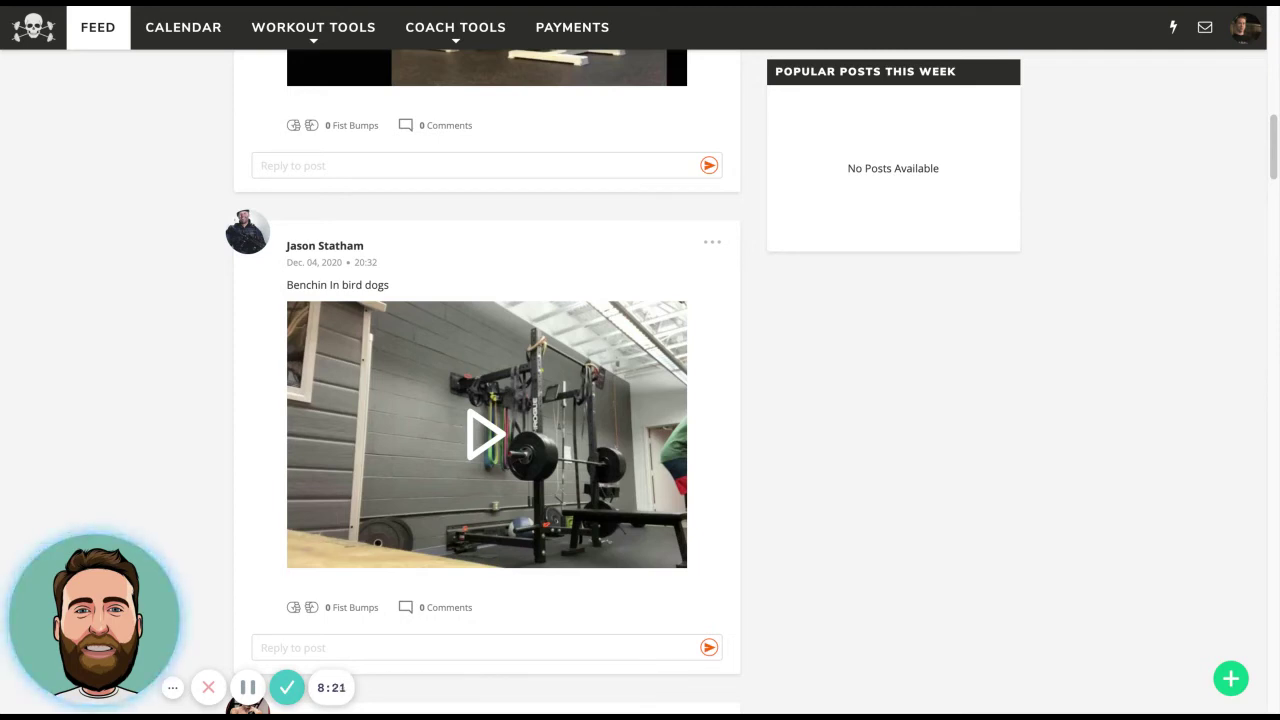
pyautogui.scroll(10, 348, 78)
pyautogui.moveTo(313, 27)
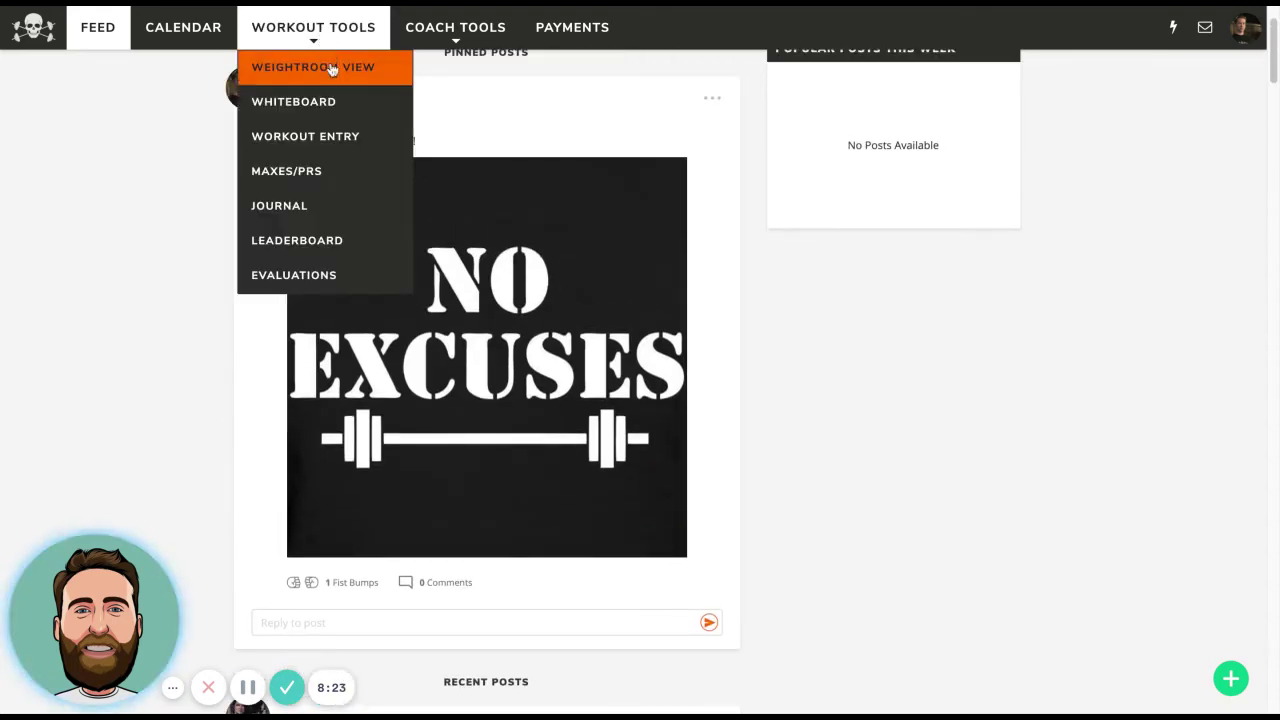
# Step: Load the first athlete's PRs with Maxes Only, and review the Back Squat (307 lbs) history
pyautogui.click(340, 180)
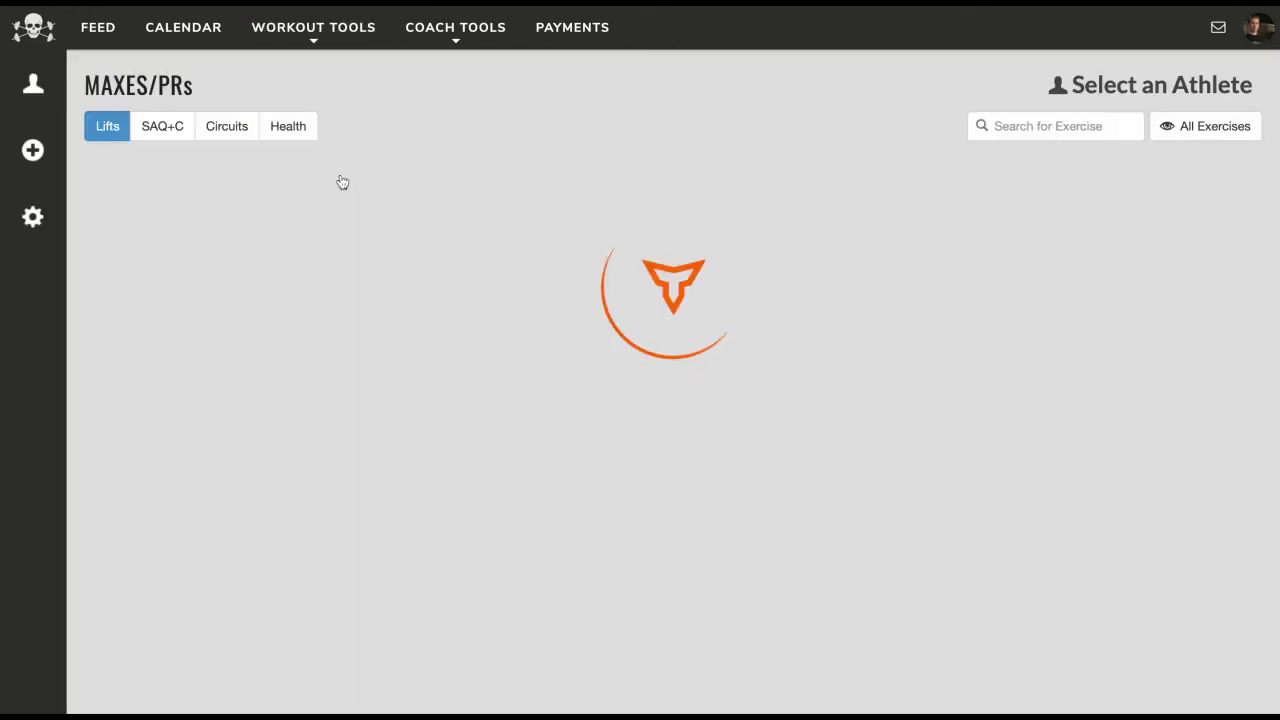
pyautogui.click(36, 82)
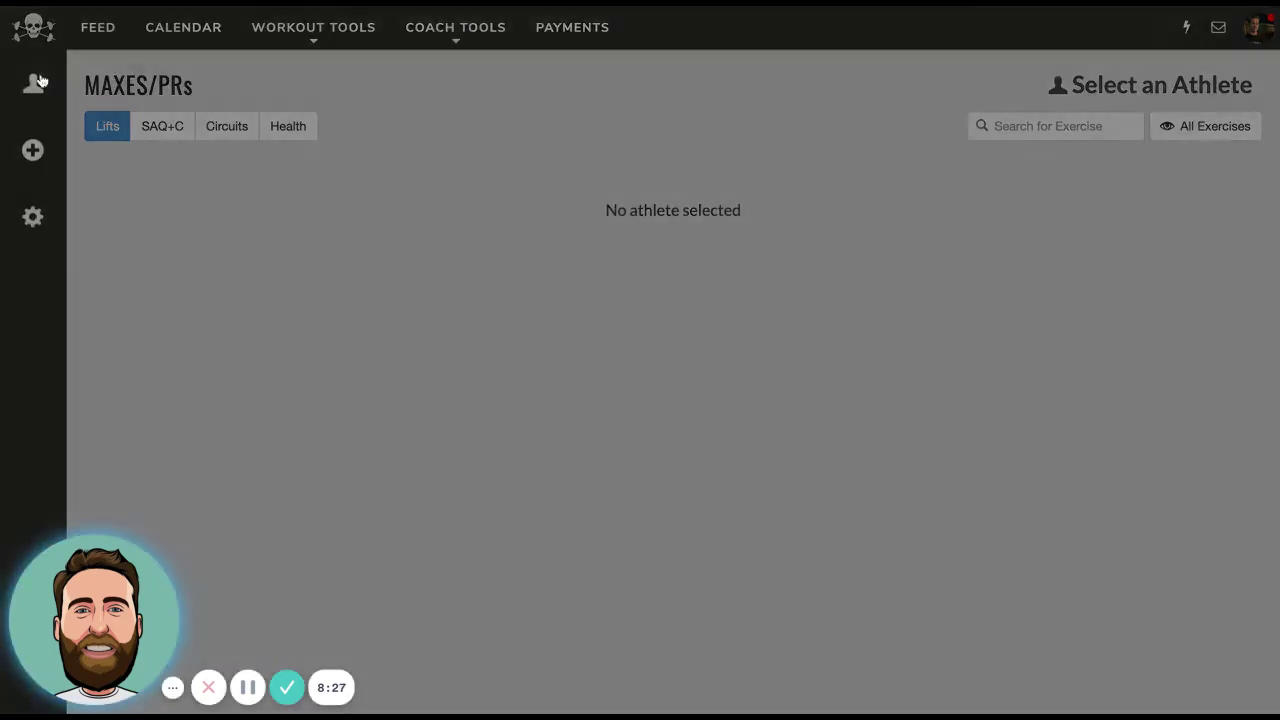
pyautogui.click(566, 138)
pyautogui.click(1176, 130)
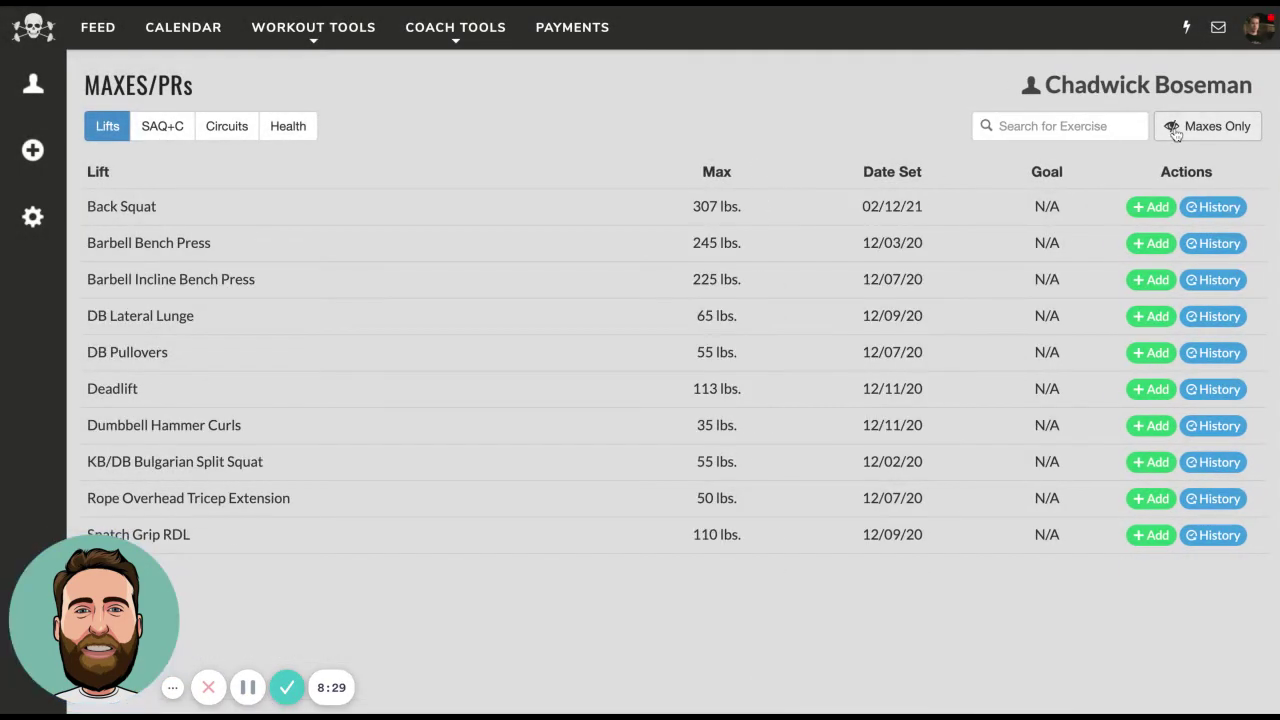
pyautogui.click(731, 206)
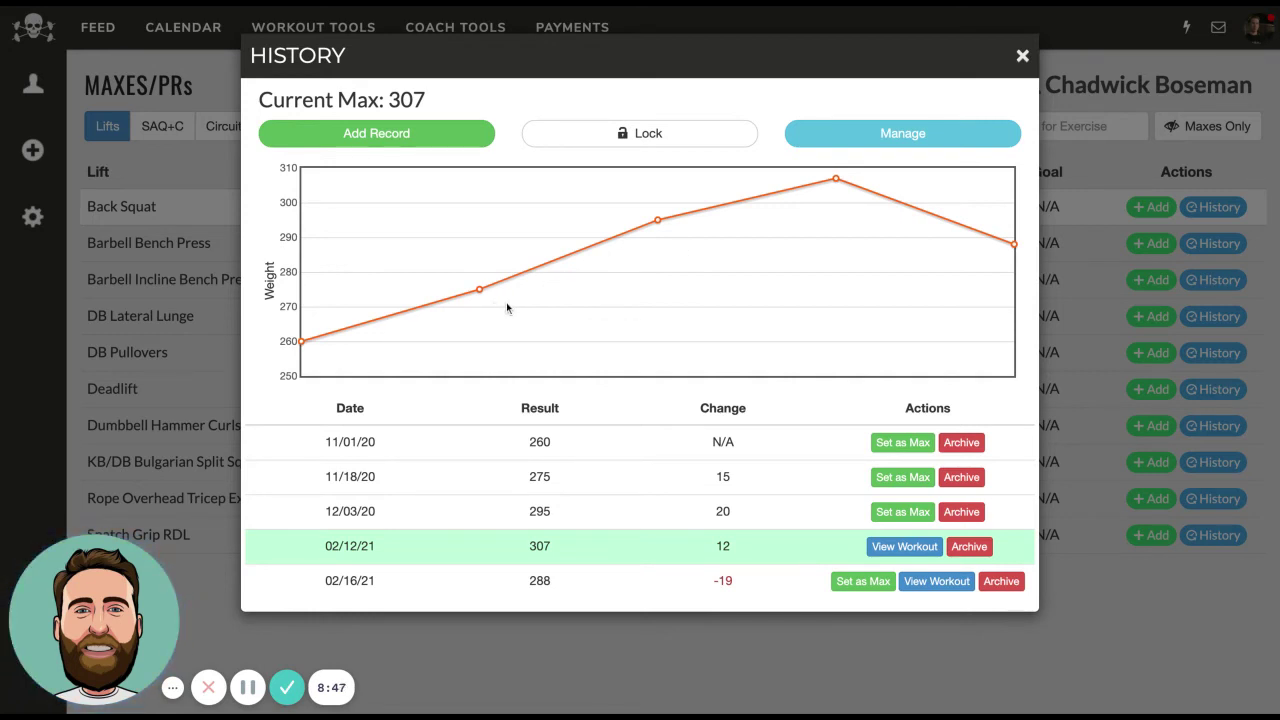
pyautogui.click(1022, 56)
pyautogui.moveTo(354, 37)
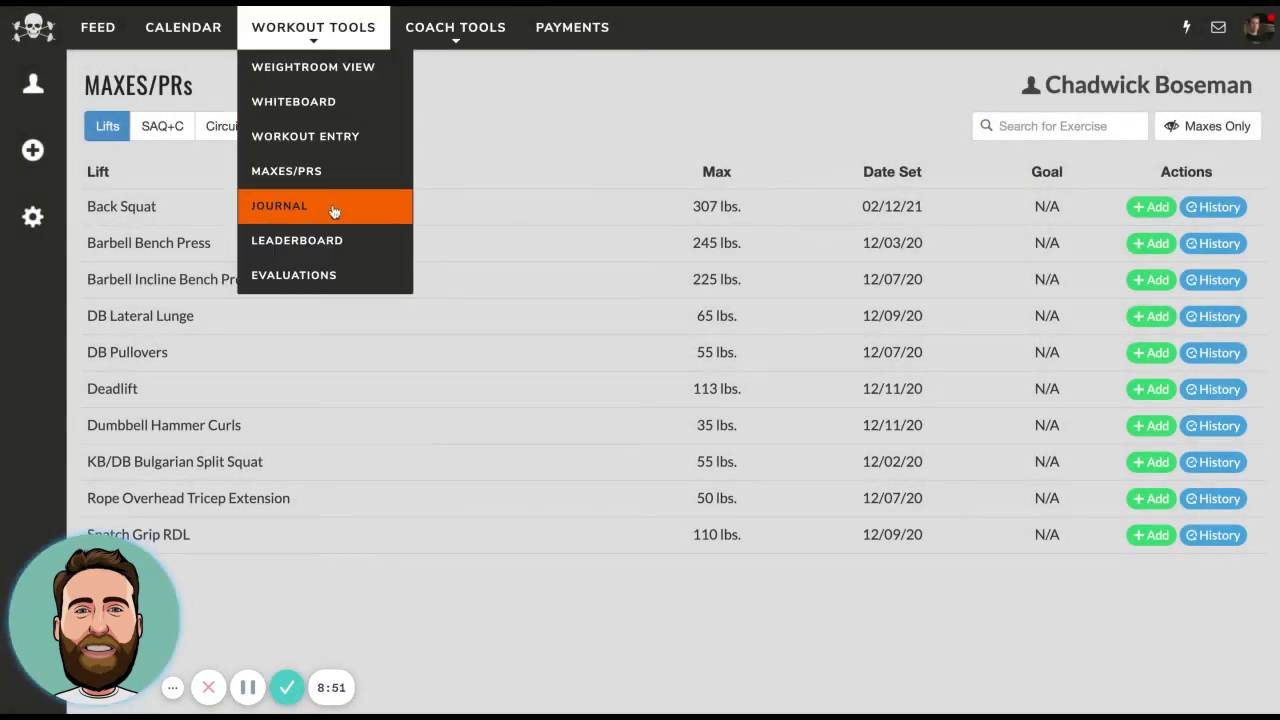
# Step: Open the Leaderboards page from Workout Tools
pyautogui.click(335, 246)
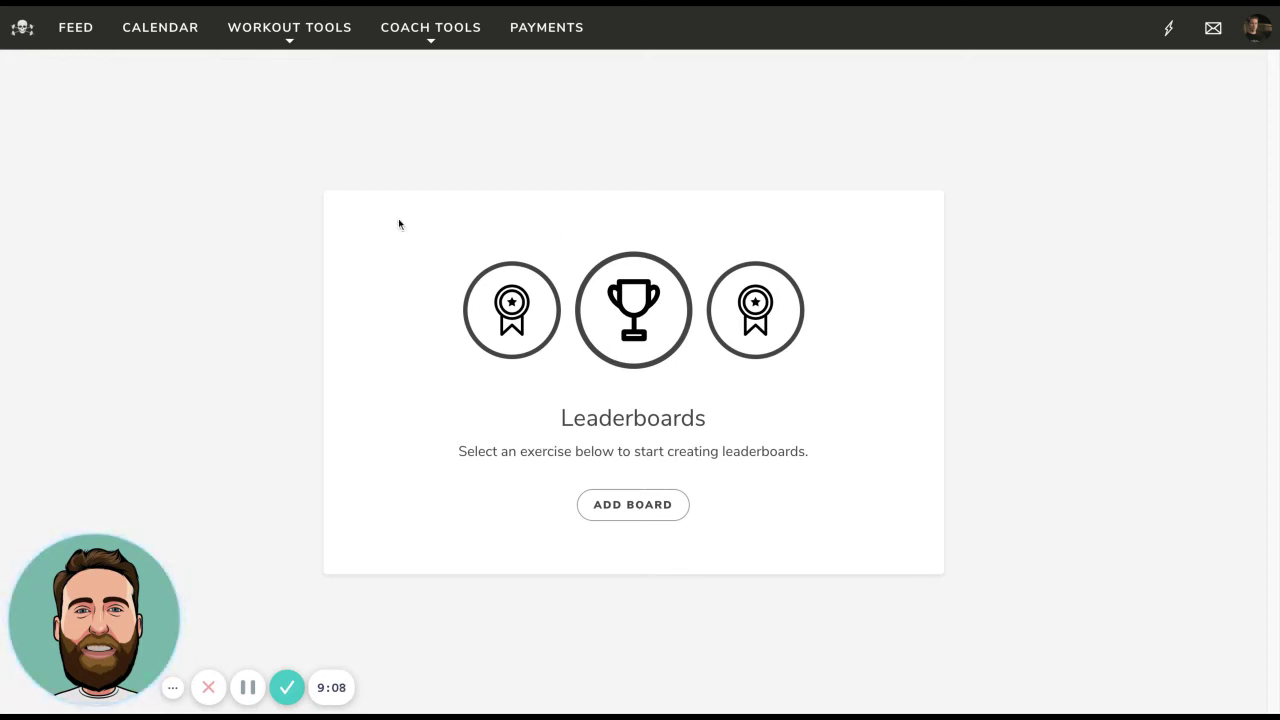
pyautogui.click(289, 27)
# Step: Load the Combine evaluation for All Athletes, showing 40 yd dash, bench, 5-10-5 and Triple Jump fields
pyautogui.click(299, 278)
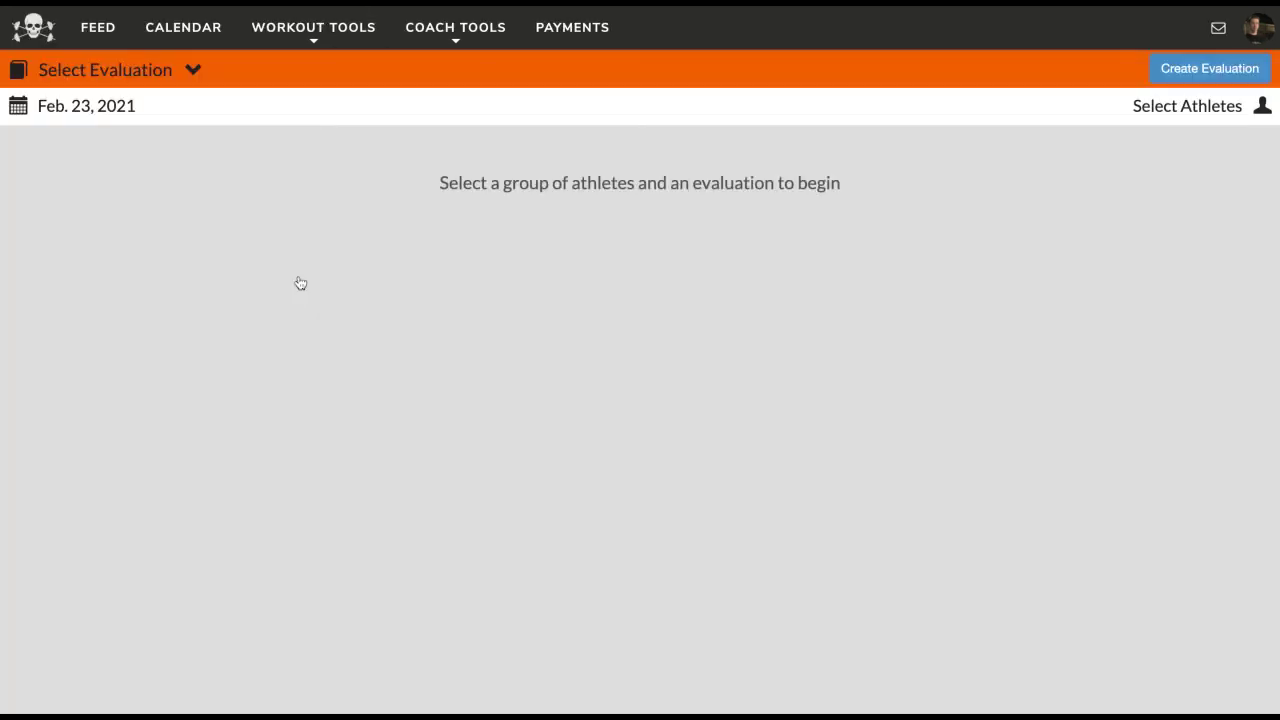
pyautogui.click(192, 72)
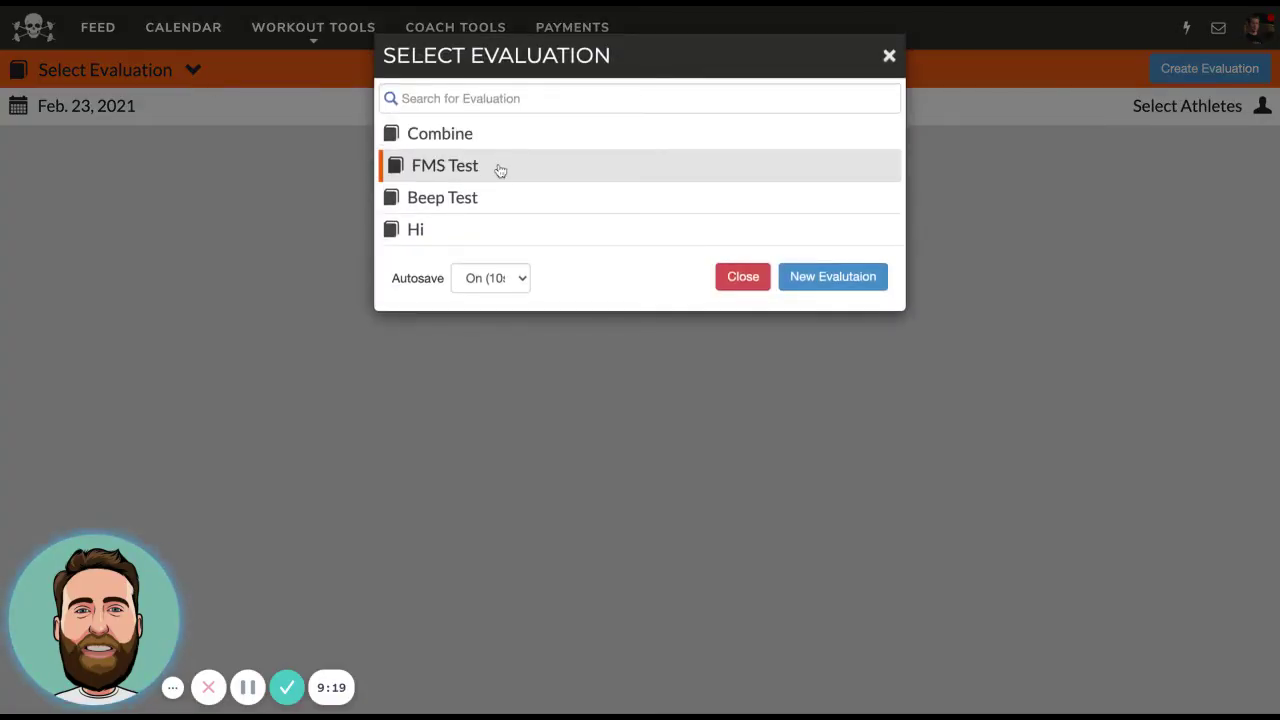
pyautogui.click(526, 142)
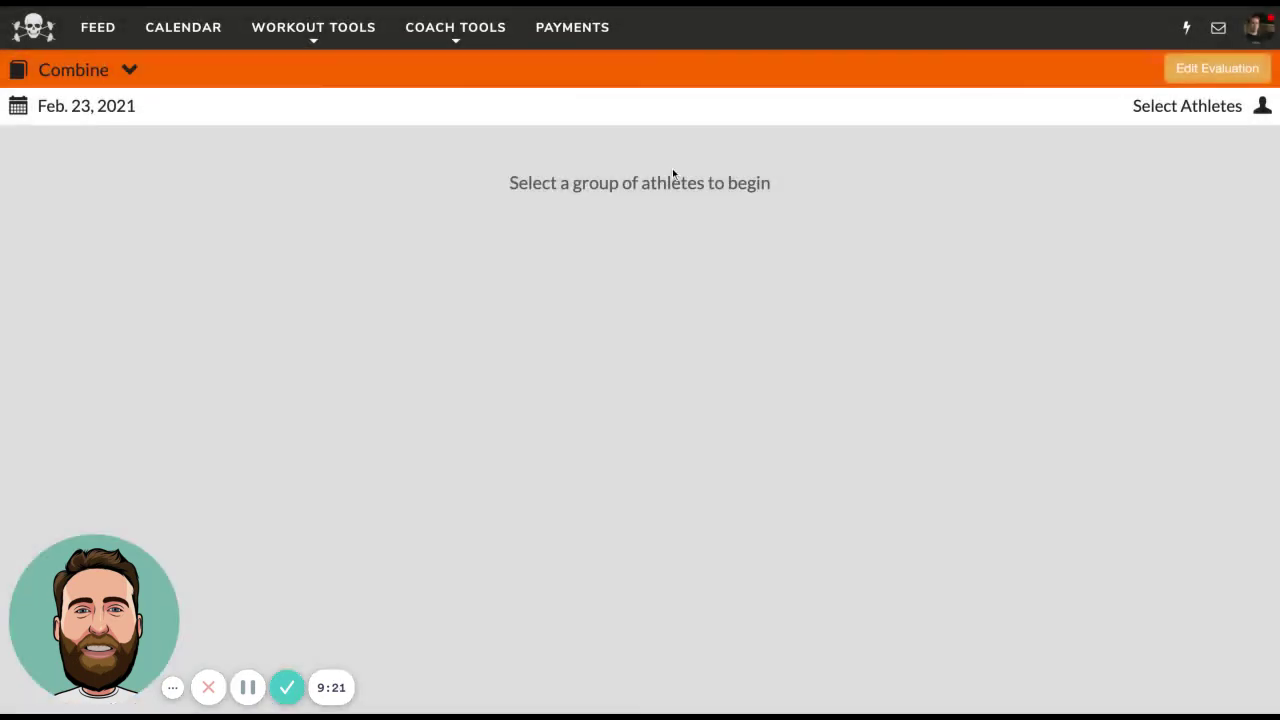
pyautogui.click(1155, 114)
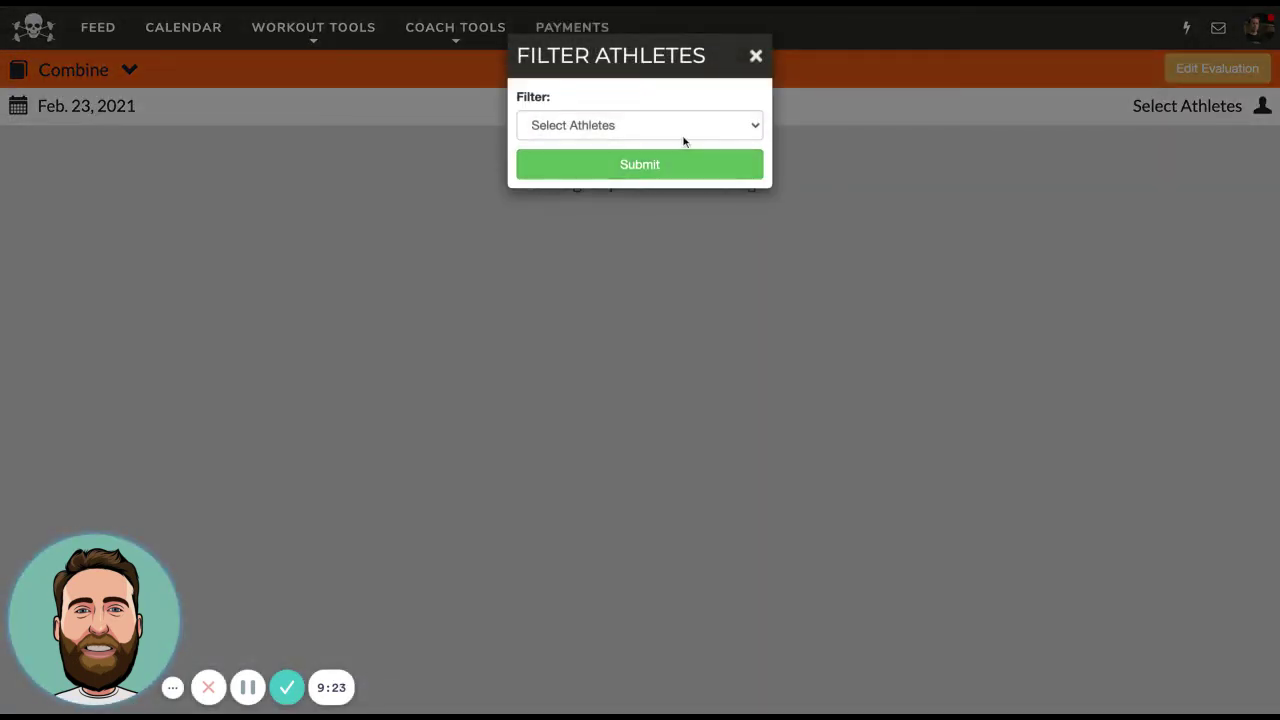
pyautogui.click(640, 146)
pyautogui.click(634, 164)
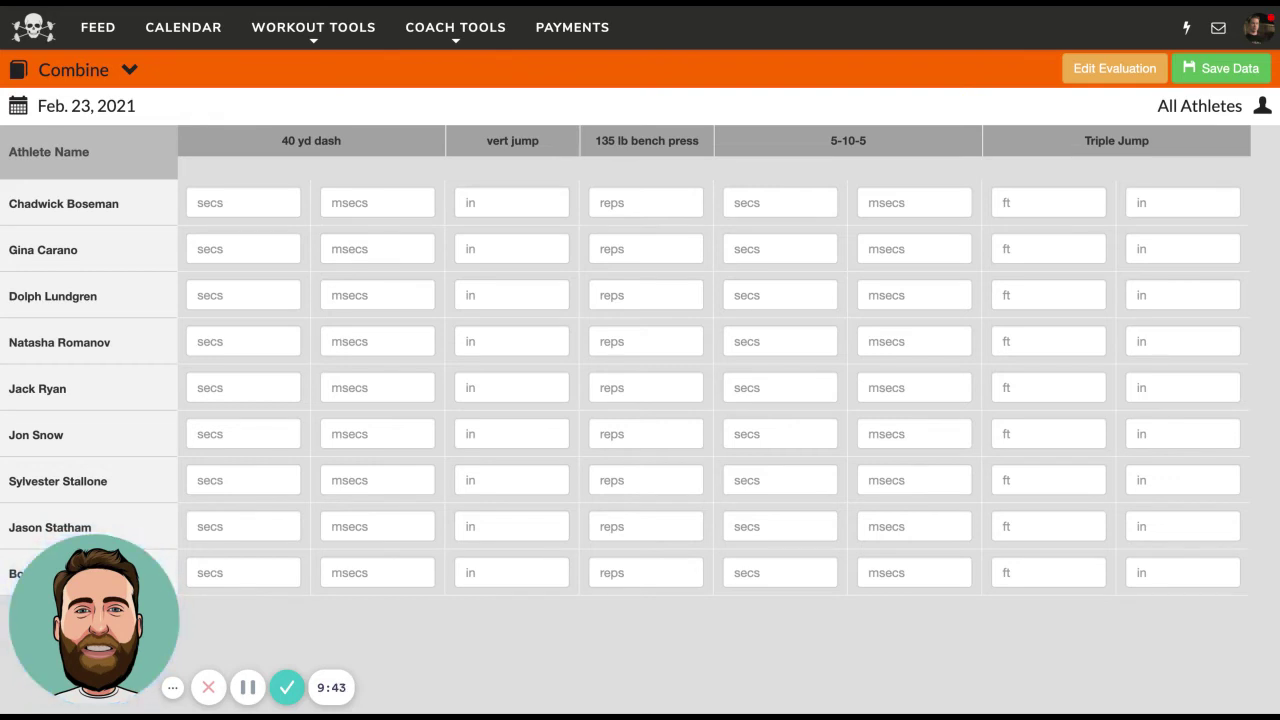
pyautogui.click(462, 28)
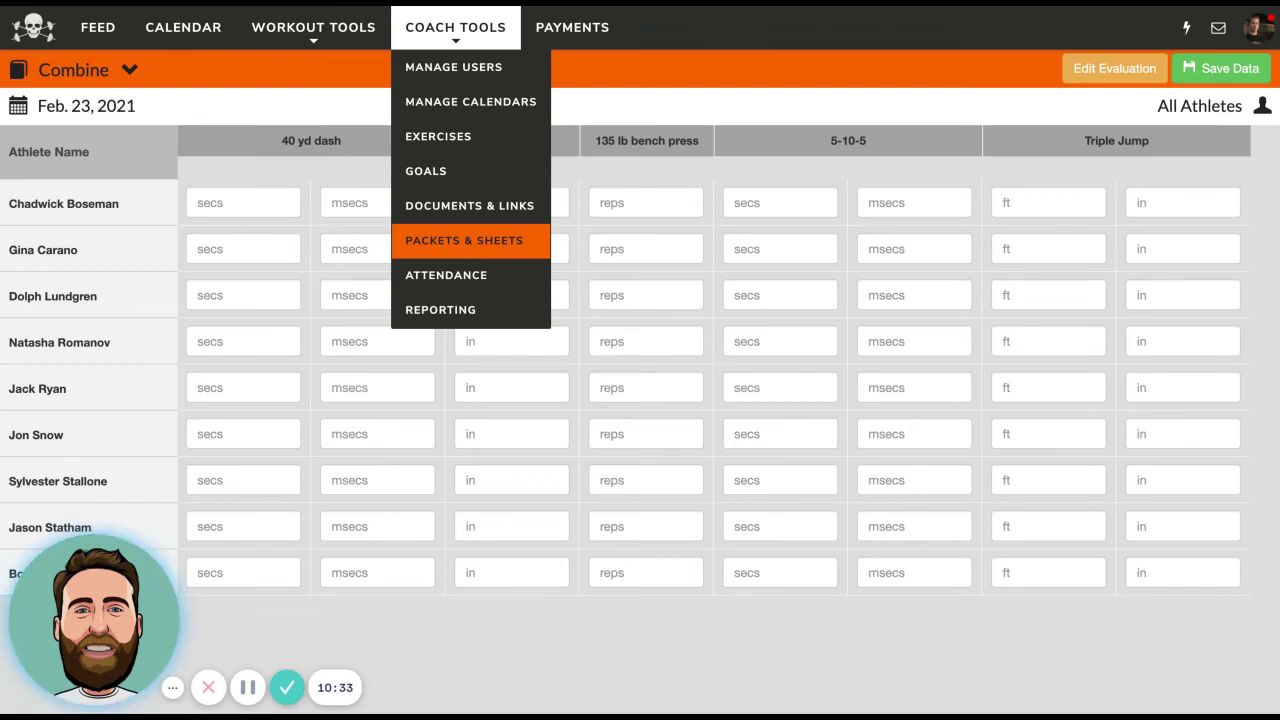
# Step: Generate a This Year Back Squat Progress Report for Annual, Hybrid, Performance and Tactical, then go back
pyautogui.click(488, 312)
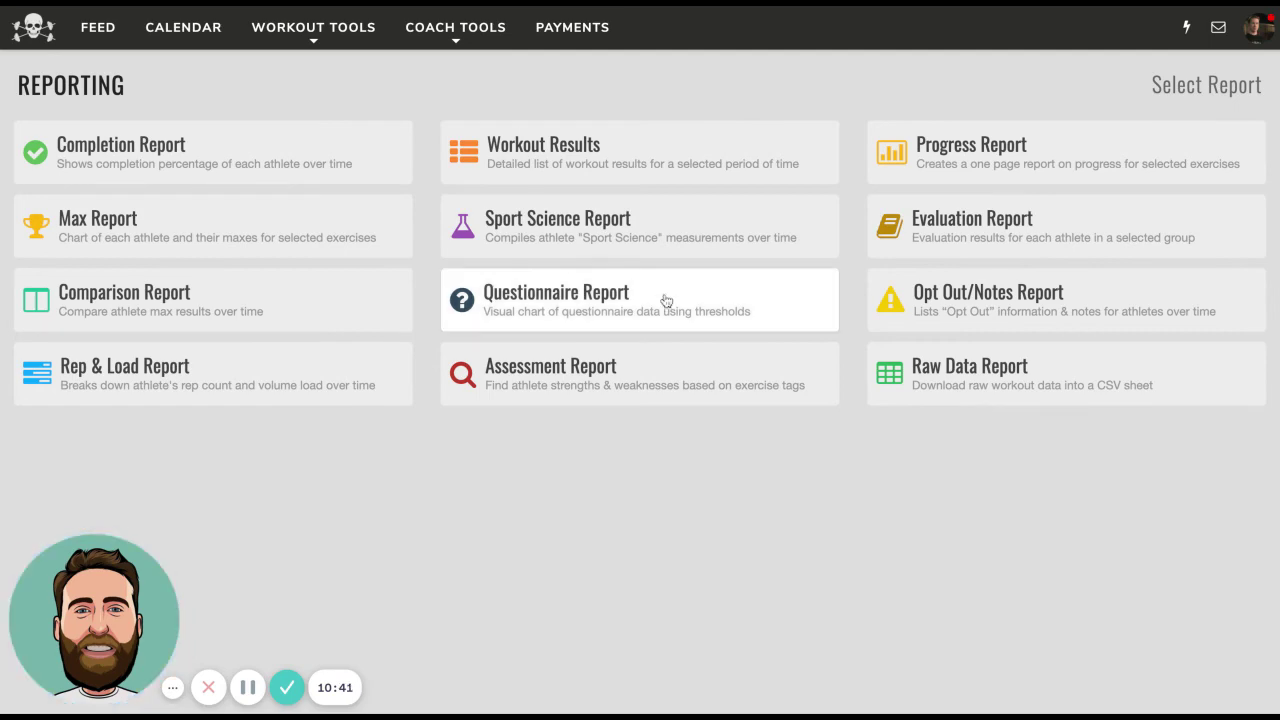
pyautogui.click(926, 160)
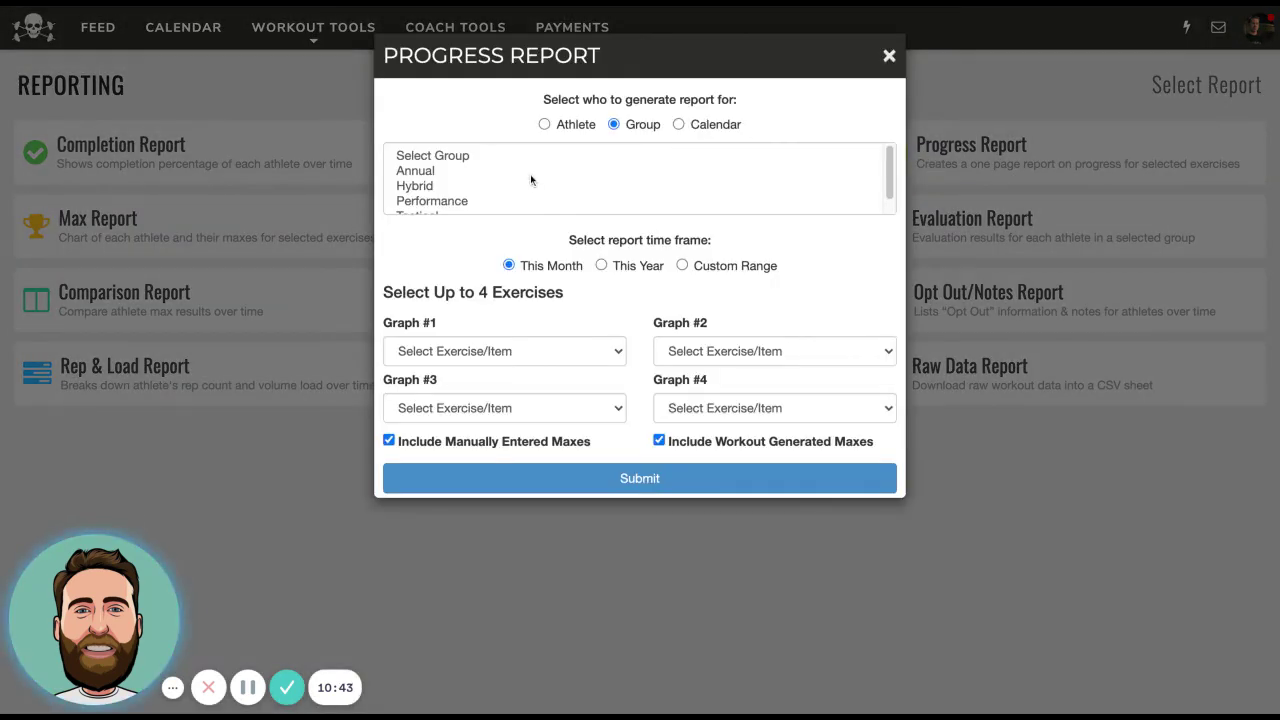
pyautogui.click(528, 170)
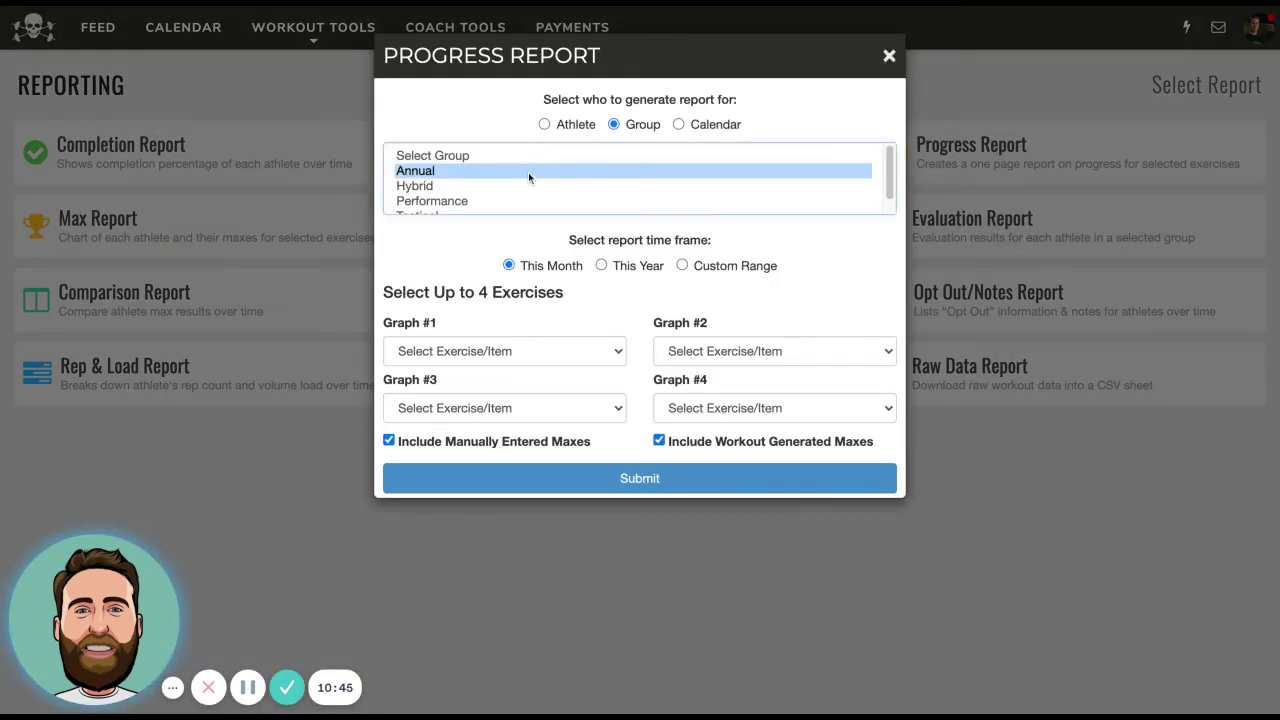
pyautogui.hotkey('shift', 'Down')
pyautogui.hotkey('shift', 'Down')
pyautogui.hotkey('shift', 'Down')
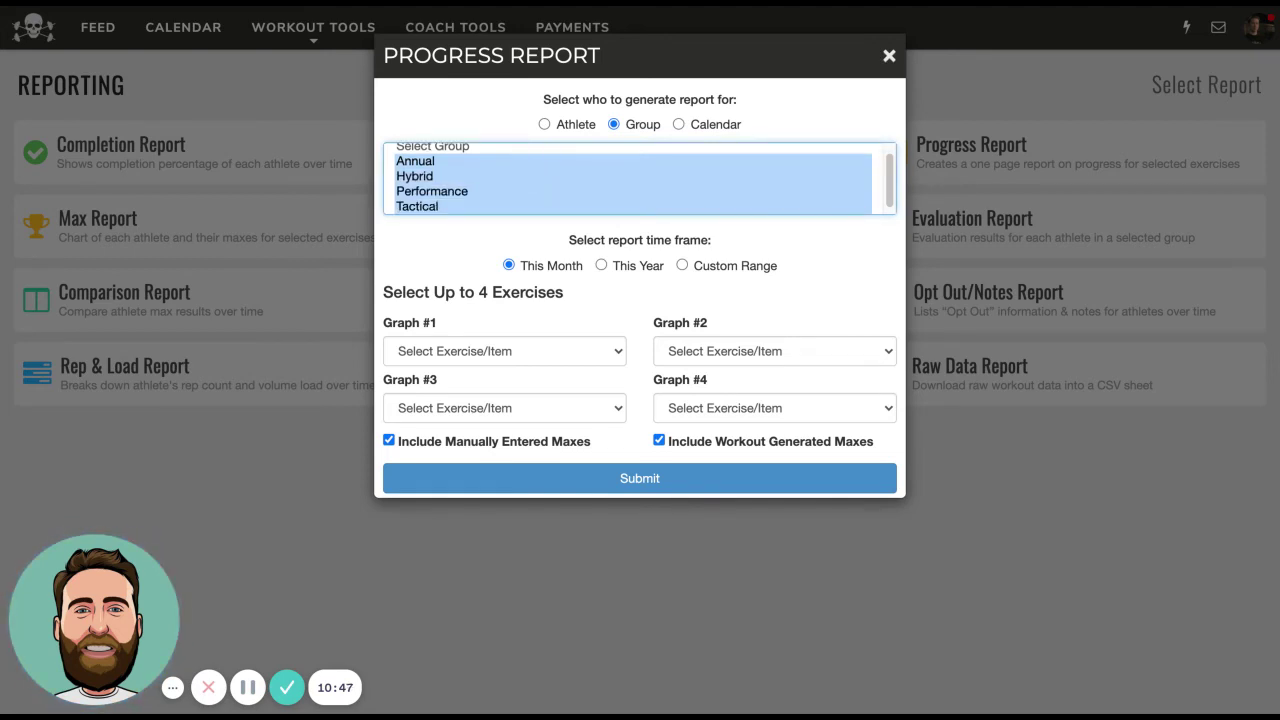
pyautogui.click(603, 266)
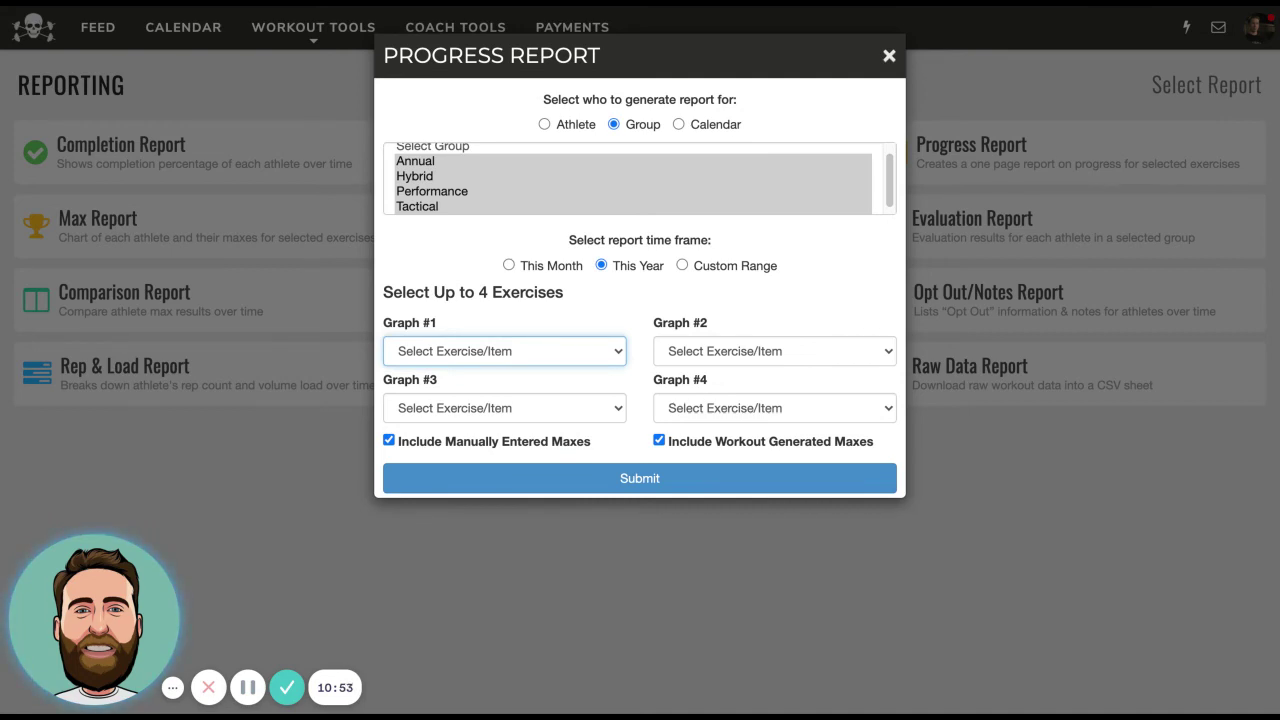
pyautogui.click(636, 390)
pyautogui.click(643, 478)
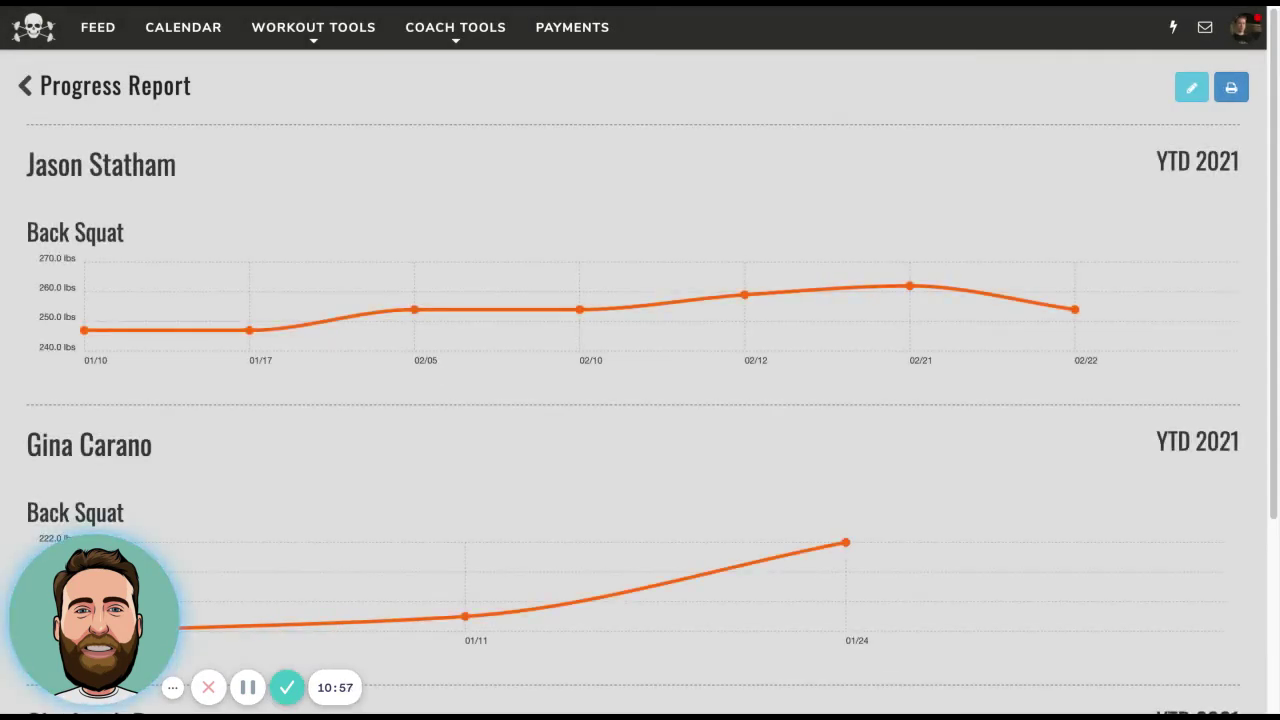
pyautogui.scroll(-2, 643, 480)
pyautogui.scroll(3, 640, 380)
pyautogui.click(26, 86)
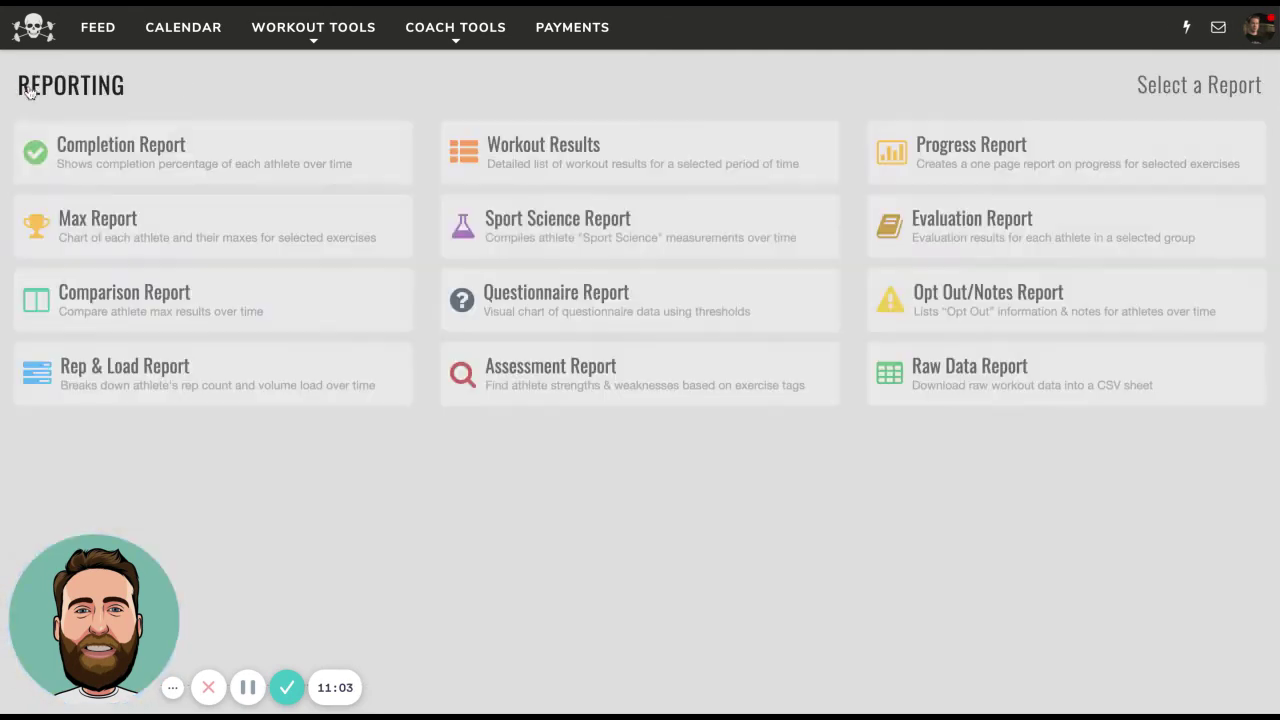
# Step: Run the Pre-Training Questionnaire report for all four groups dated February 22, 2021
pyautogui.click(528, 296)
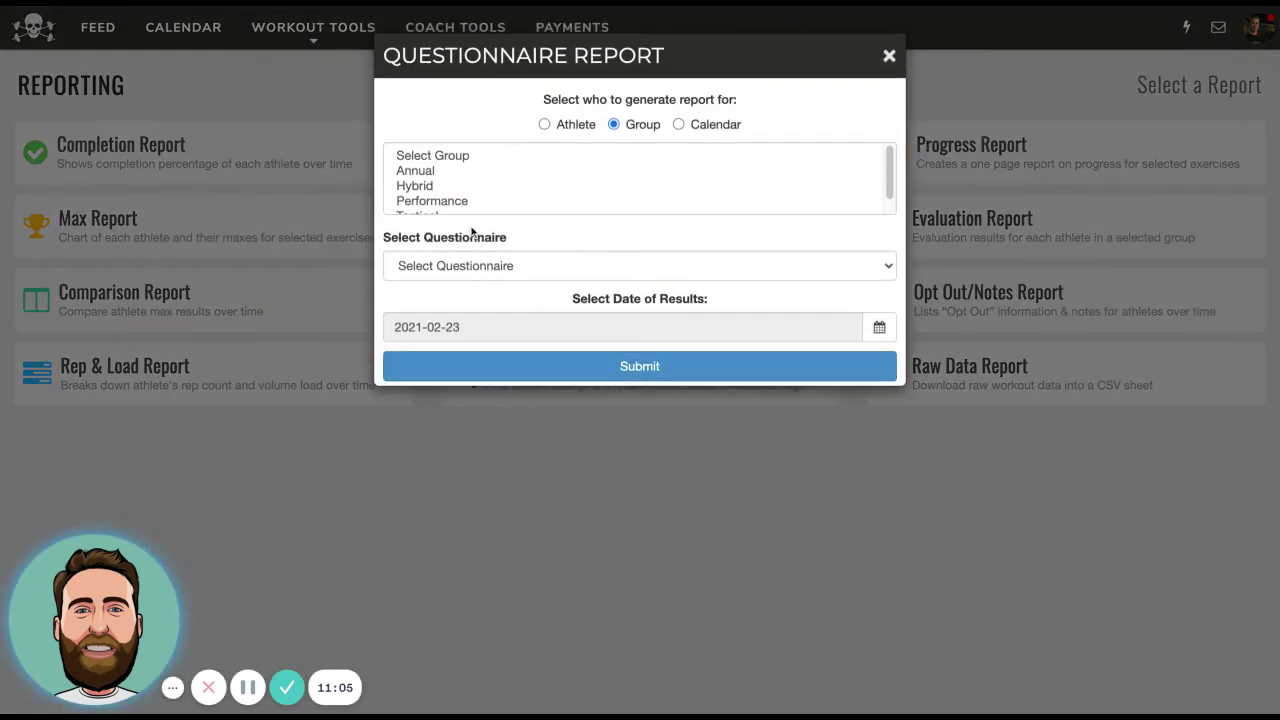
pyautogui.click(473, 267)
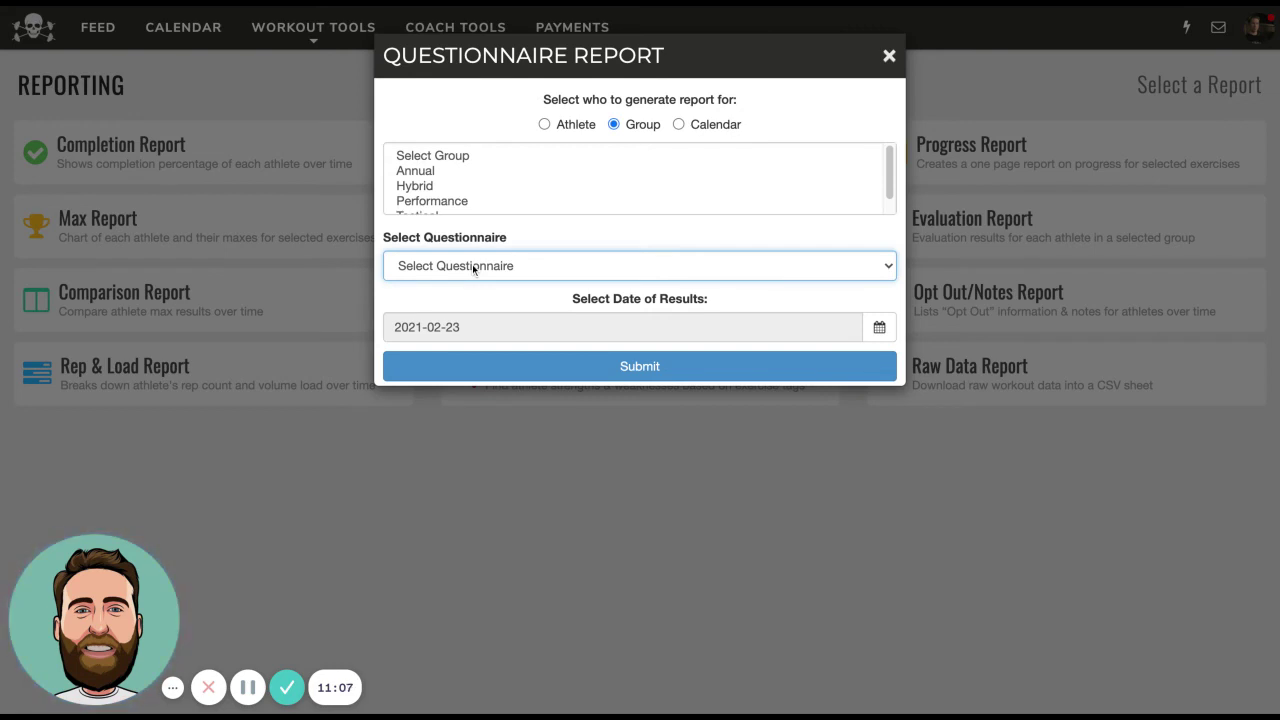
pyautogui.click(460, 249)
pyautogui.click(438, 170)
pyautogui.hotkey('shift', 'Down')
pyautogui.hotkey('shift', 'Down')
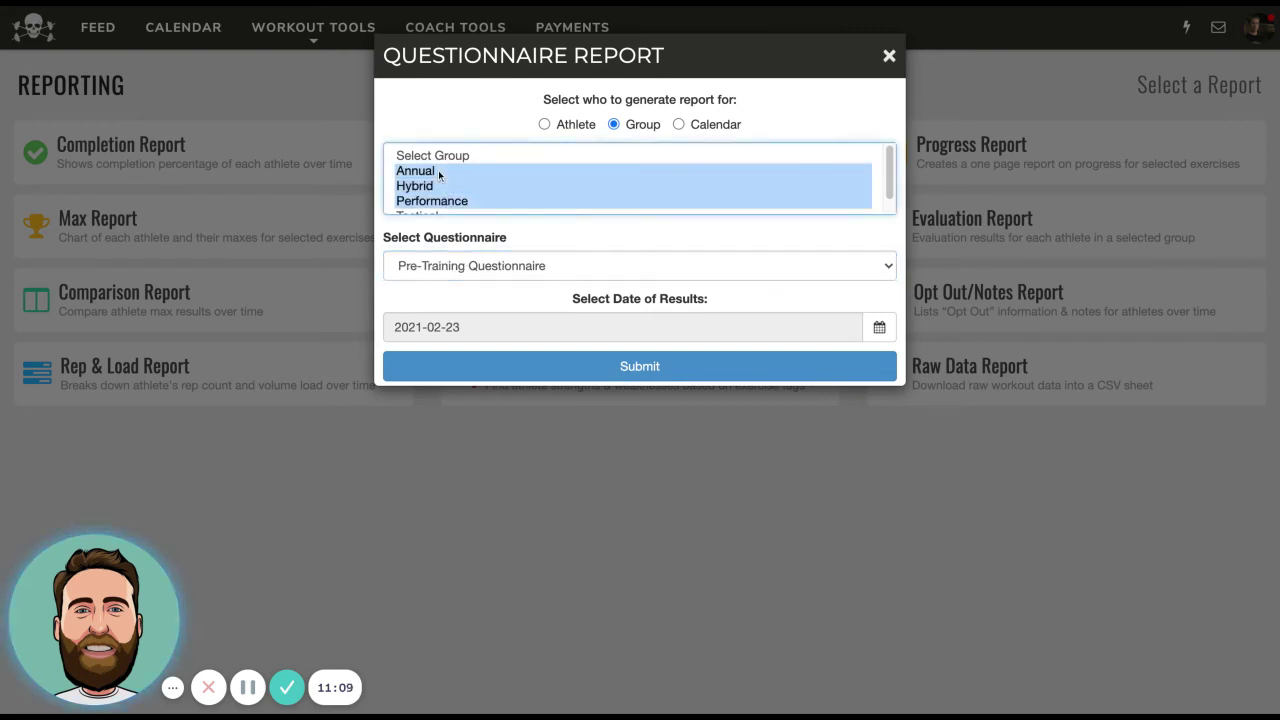
pyautogui.hotkey('shift', 'Down')
pyautogui.click(470, 327)
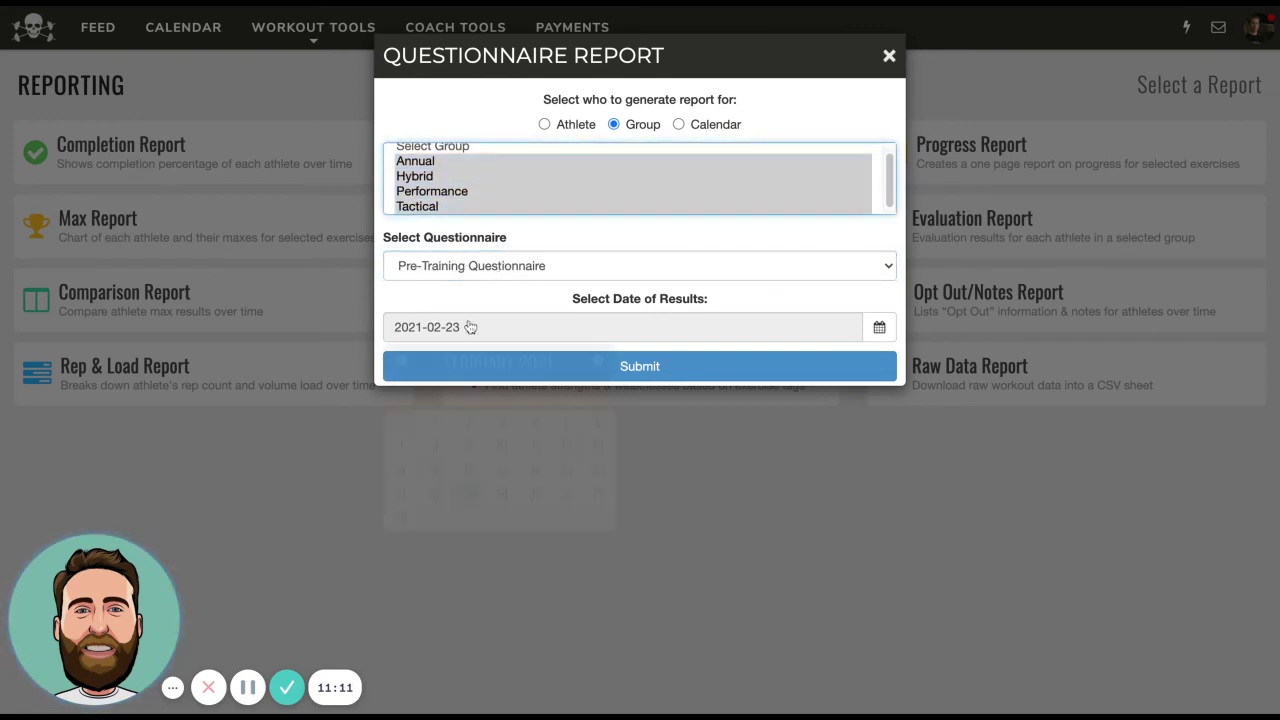
pyautogui.click(436, 494)
pyautogui.click(600, 378)
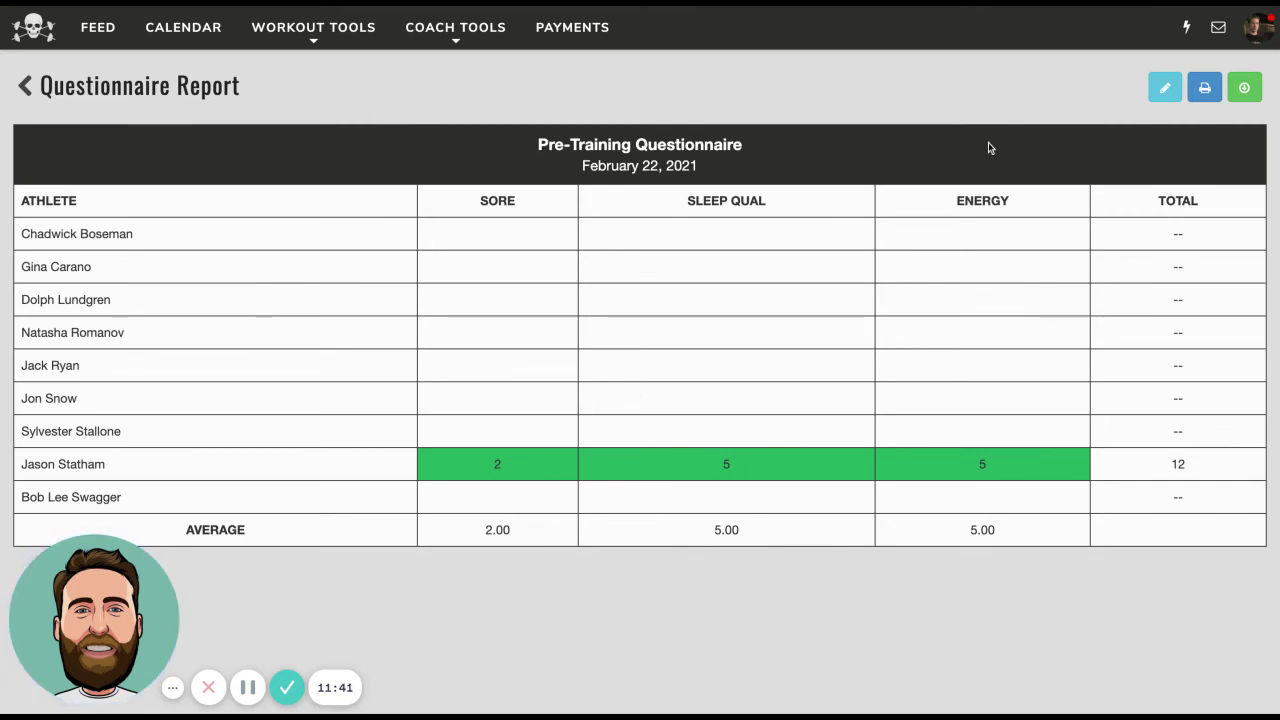
pyautogui.click(1218, 27)
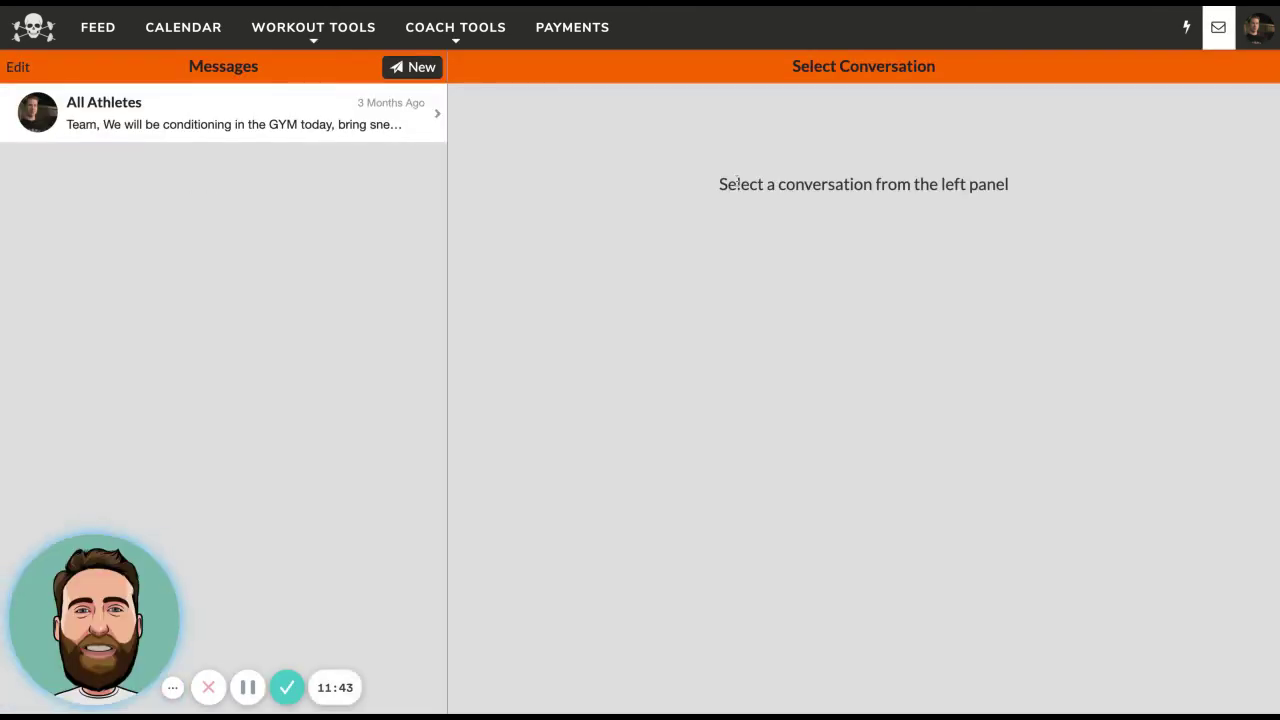
# Step: Start and discard a new message, then open Payments to see the Elite Training program
pyautogui.click(412, 72)
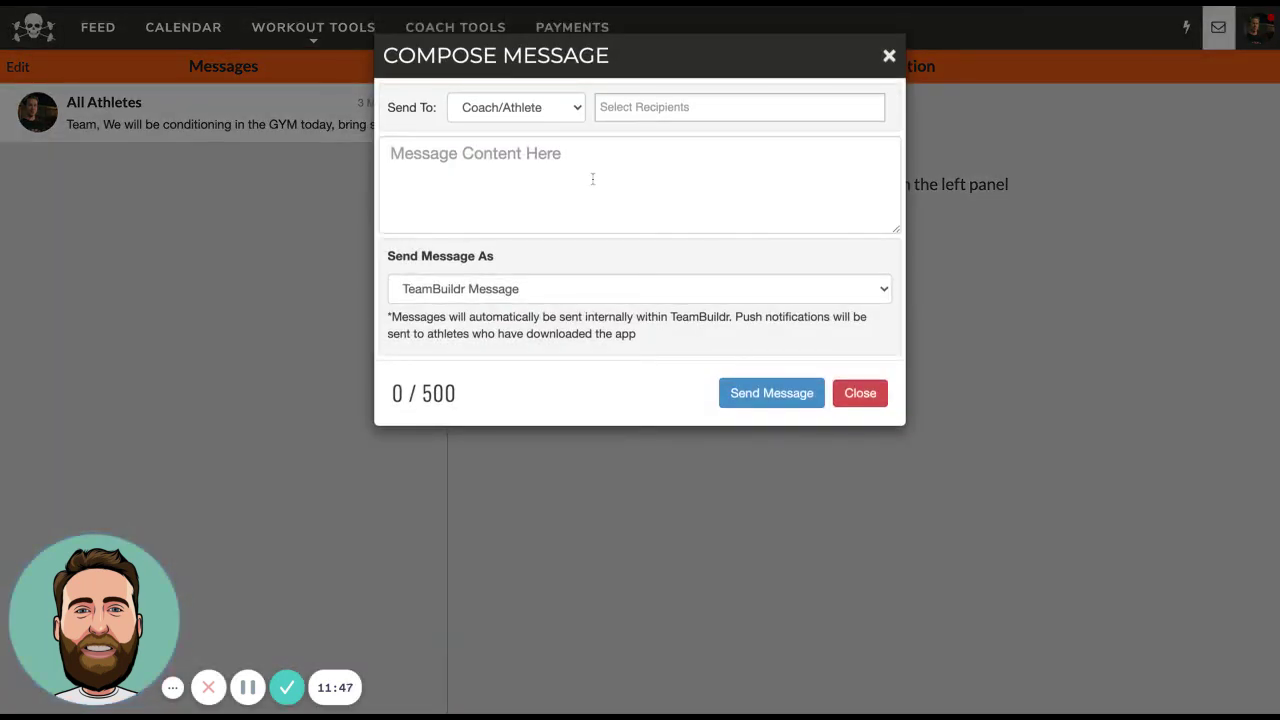
pyautogui.click(889, 55)
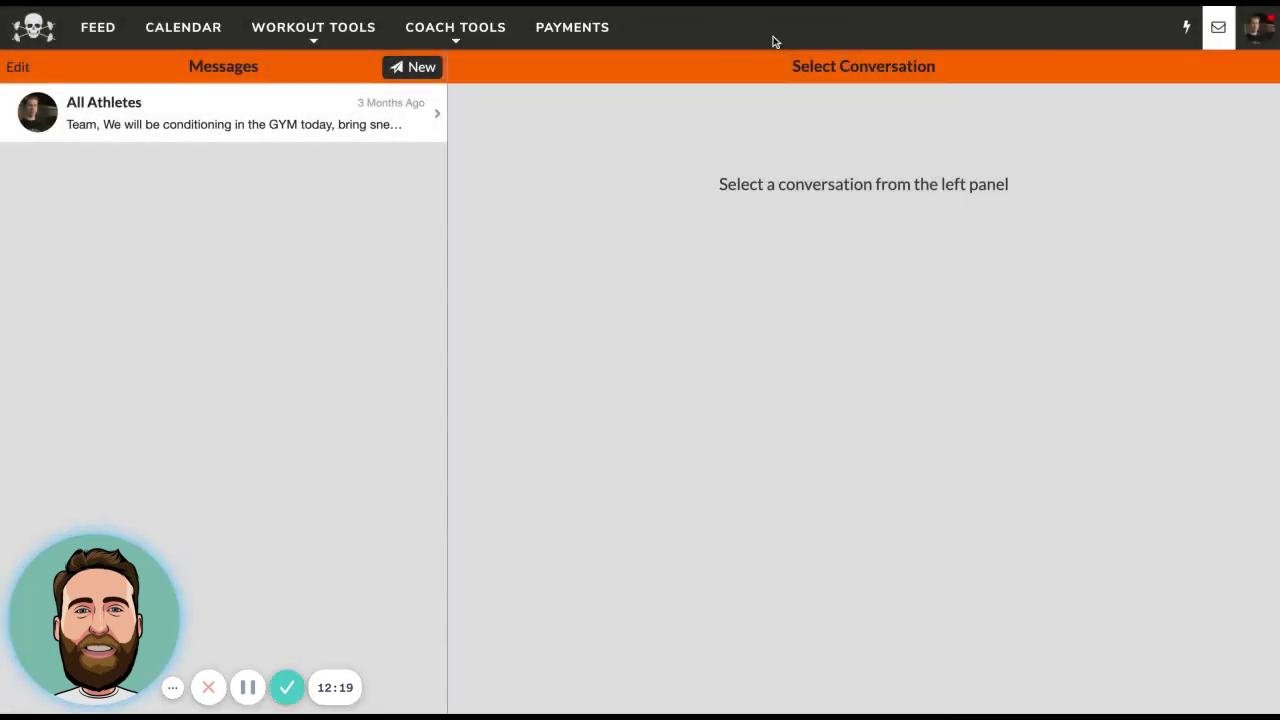
pyautogui.click(600, 38)
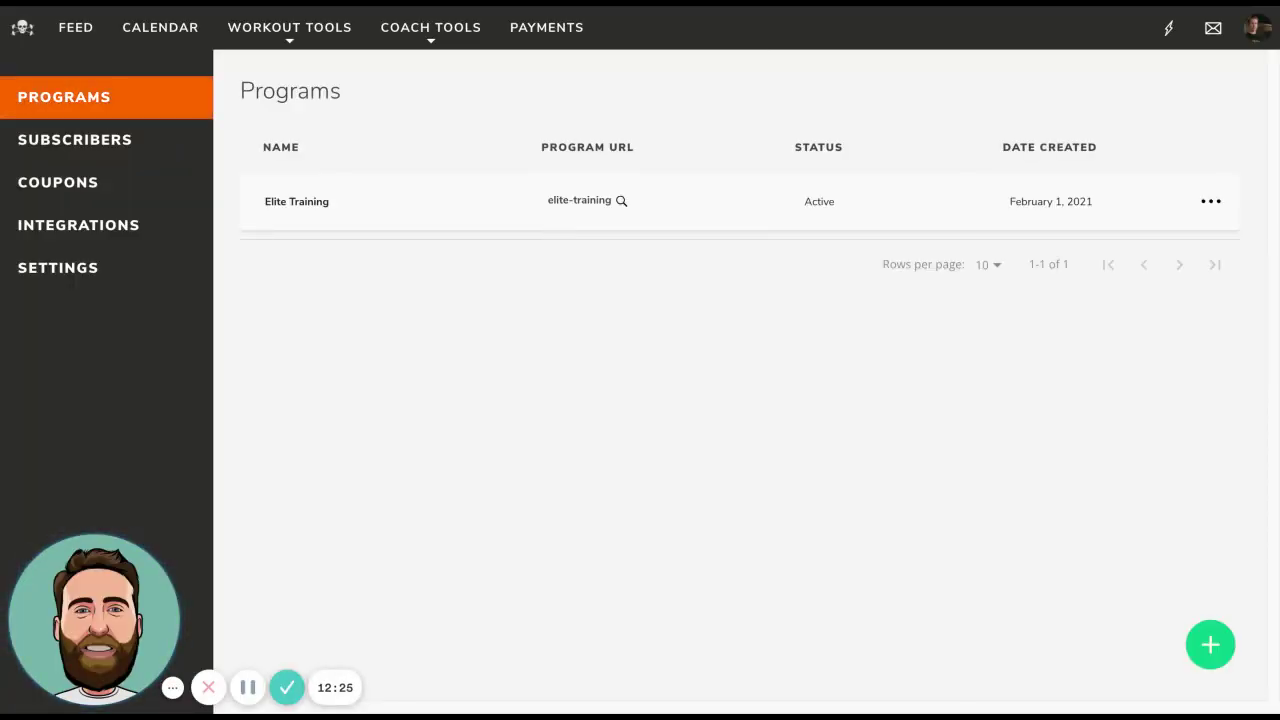
pyautogui.click(523, 214)
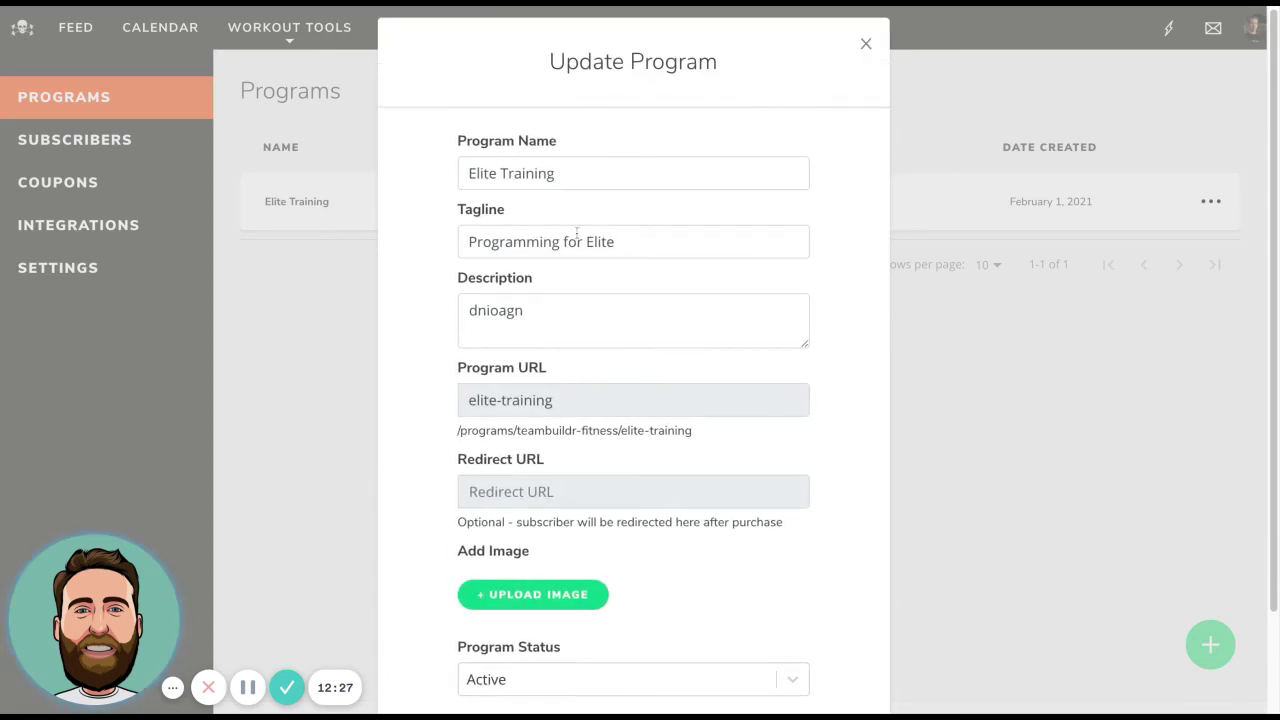
pyautogui.scroll(-2, 567, 390)
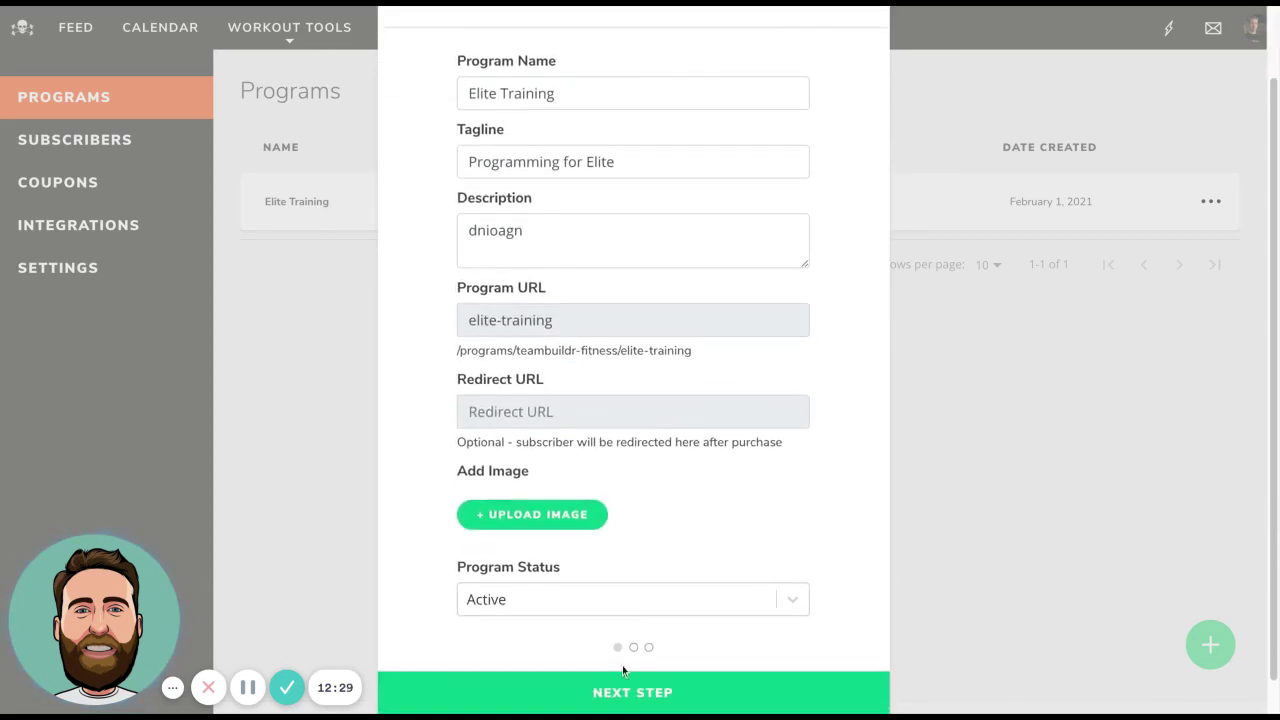
pyautogui.click(617, 680)
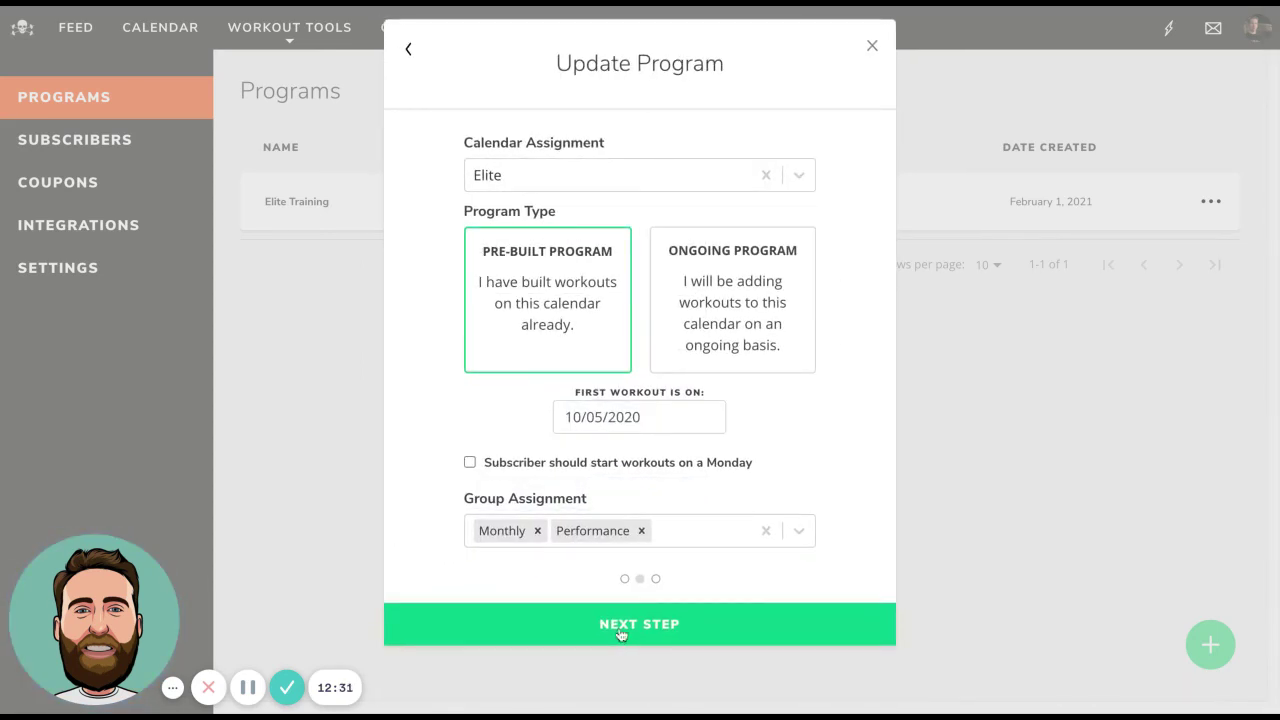
pyautogui.click(620, 634)
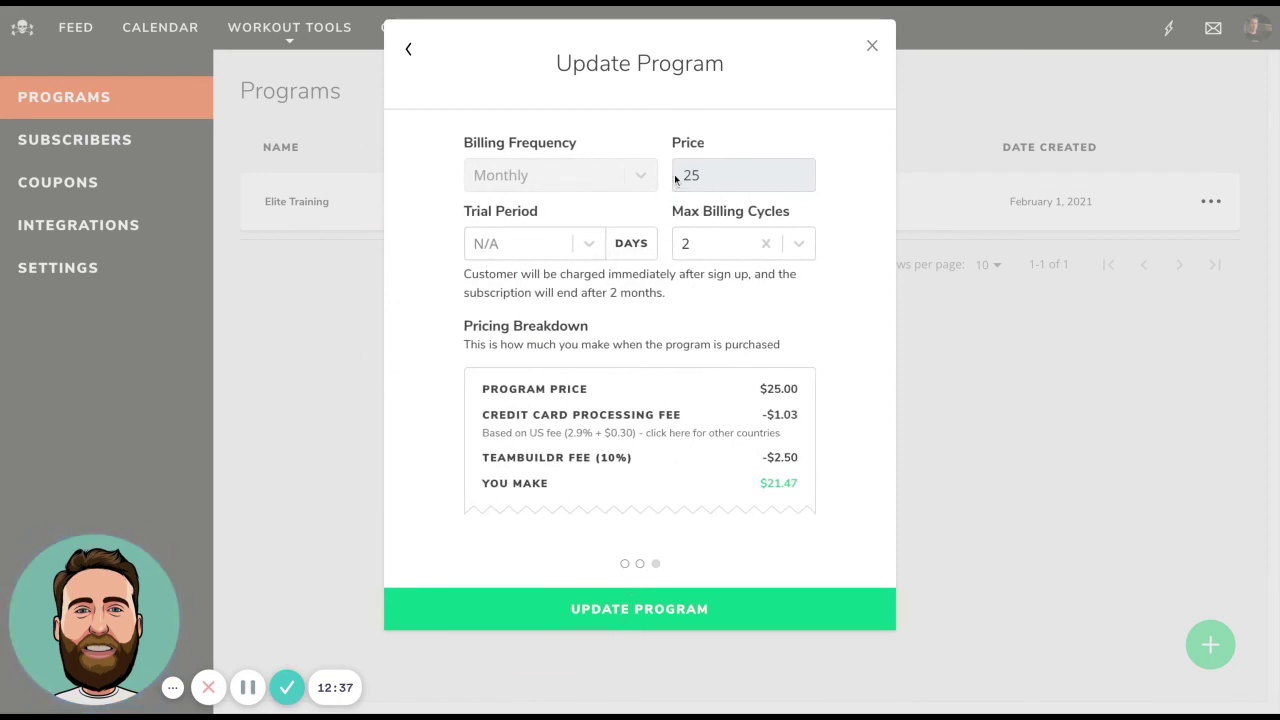
pyautogui.click(872, 46)
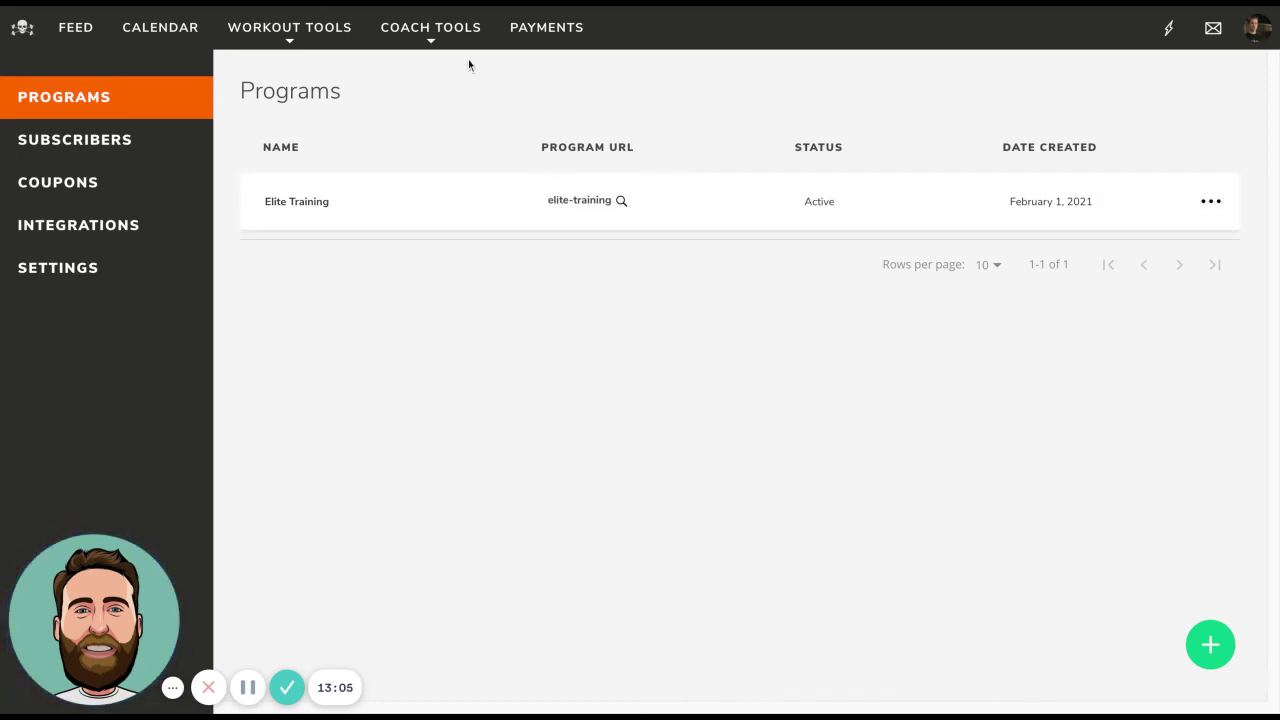
pyautogui.click(440, 28)
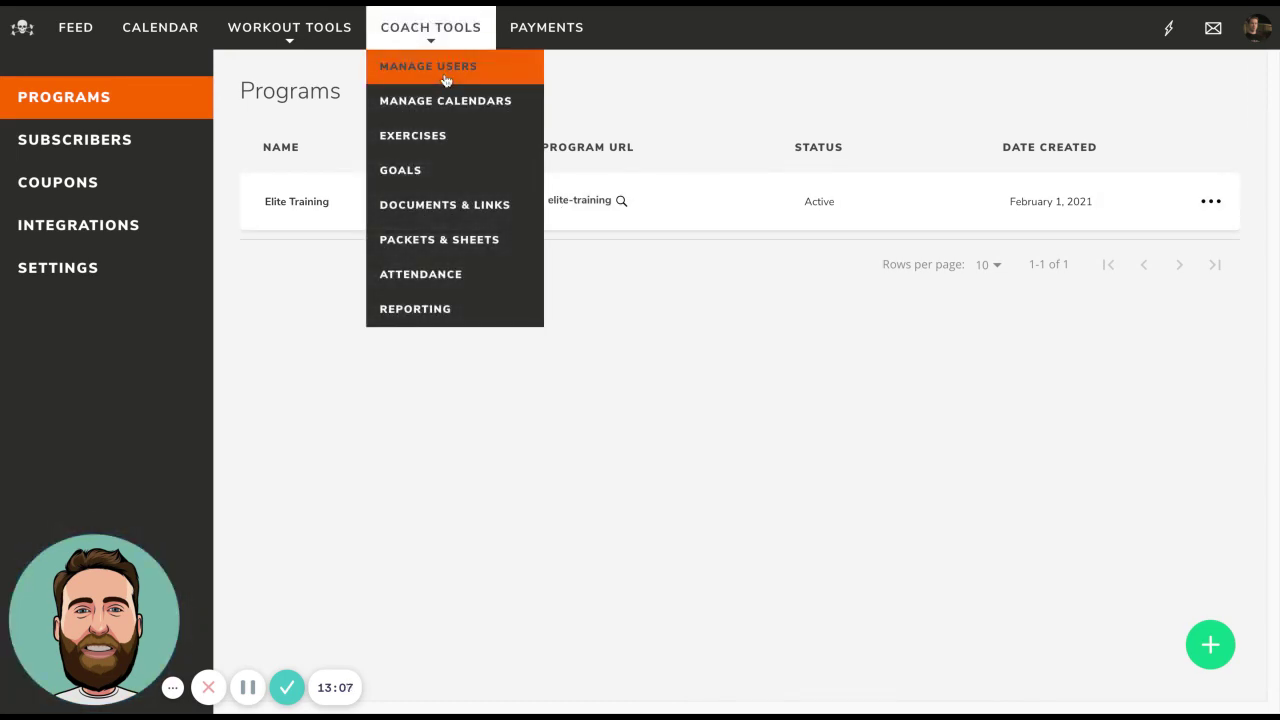